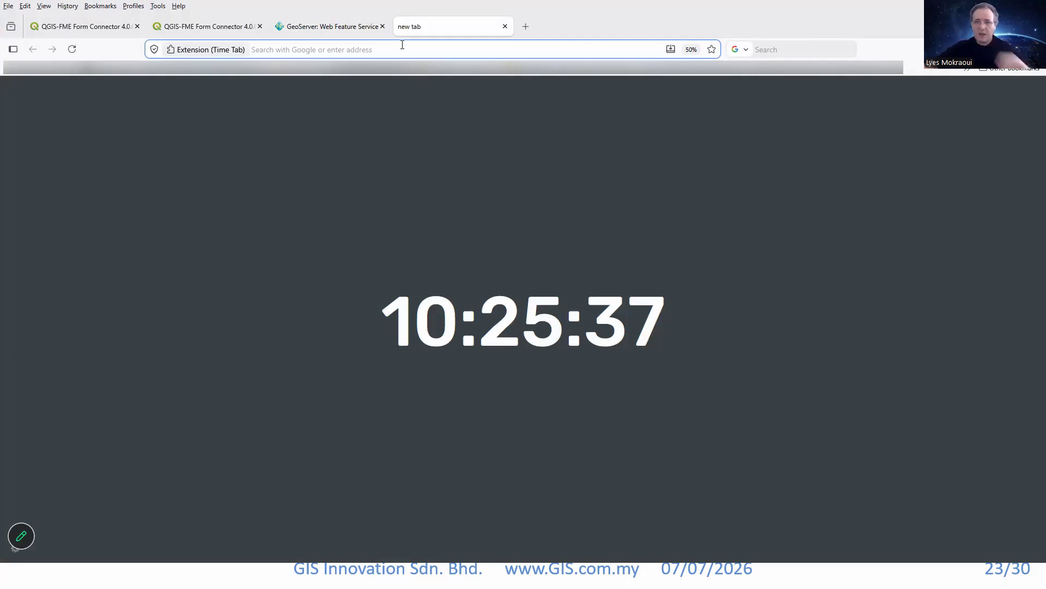
Search the web for "jmg free maps" and open the mygems.jmg.gov.my site from the results.
{"action": "left_click", "coordinate": [401, 50]}
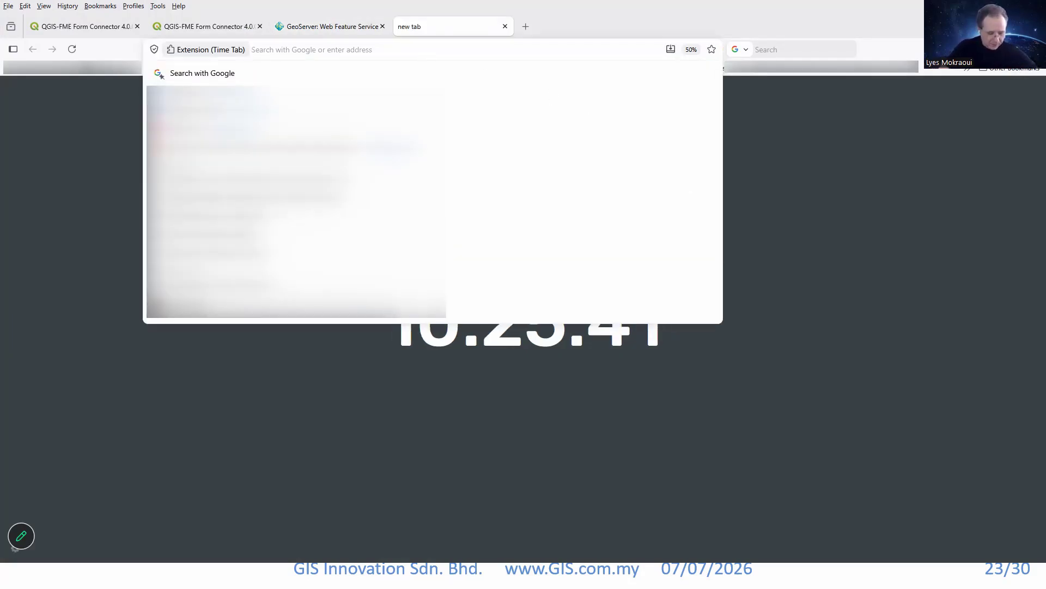
{"action": "type", "text": "j"}
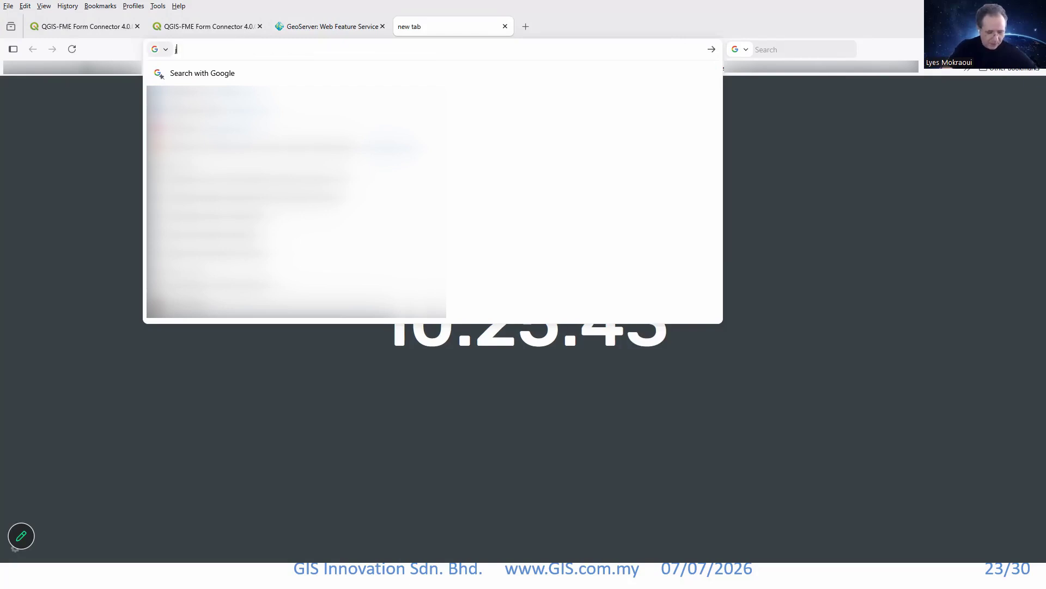
{"action": "type", "text": "mg free"}
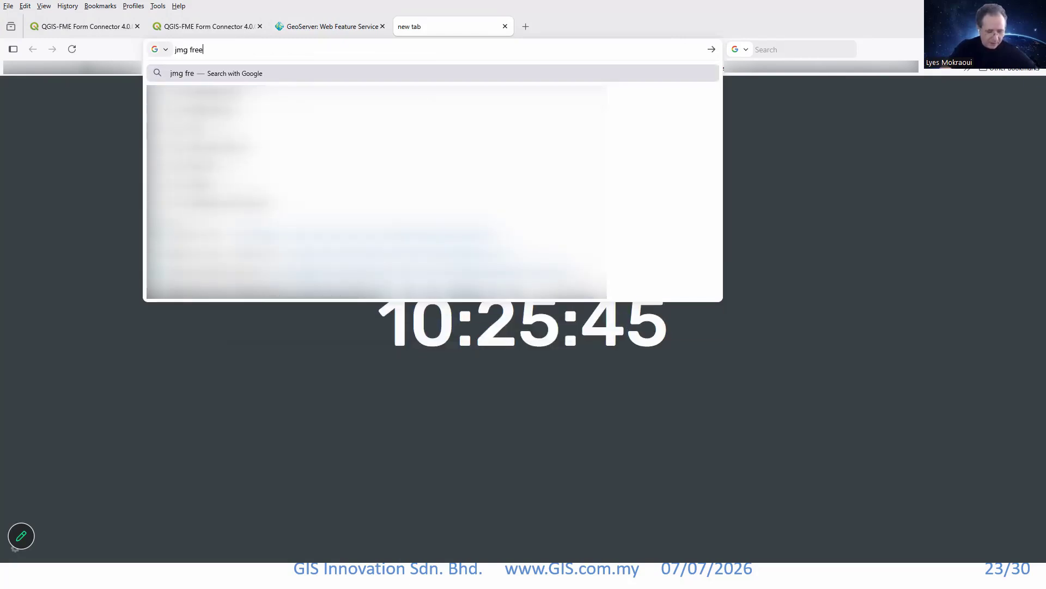
{"action": "type", "text": " maps"}
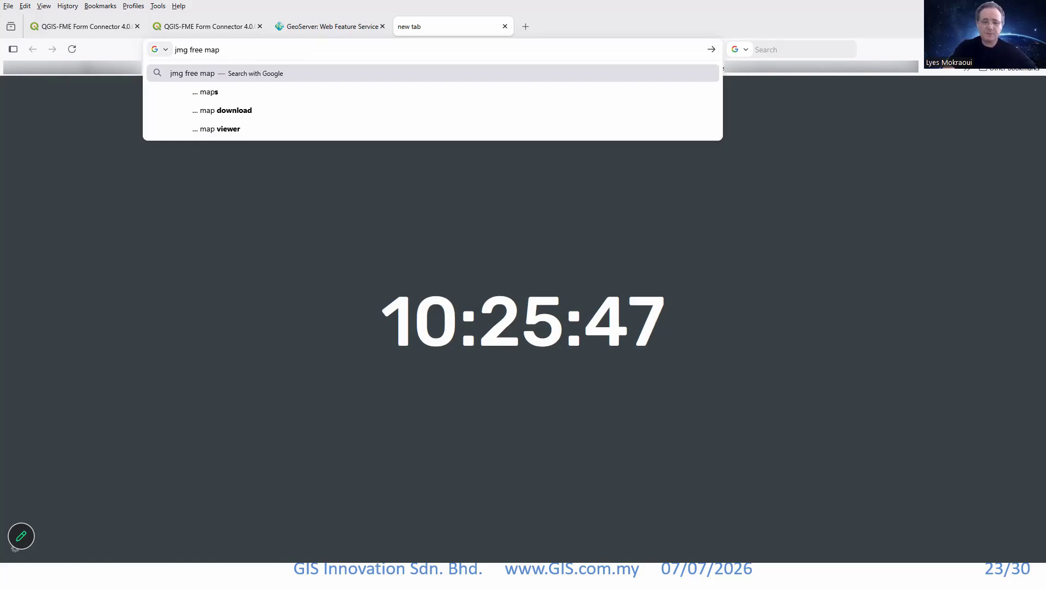
{"action": "key", "text": "Return"}
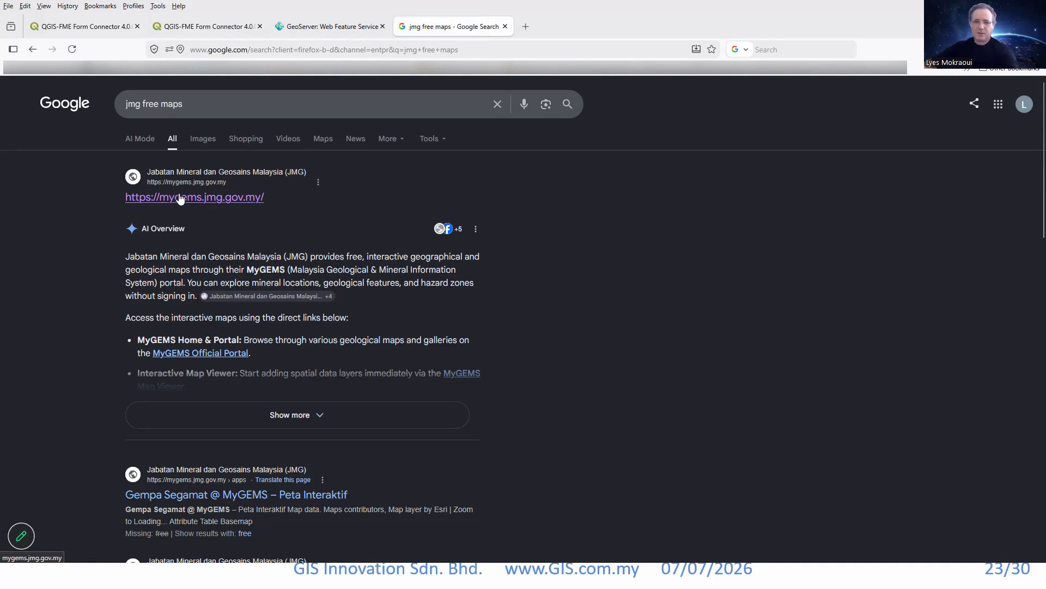
{"action": "left_click", "coordinate": [212, 199]}
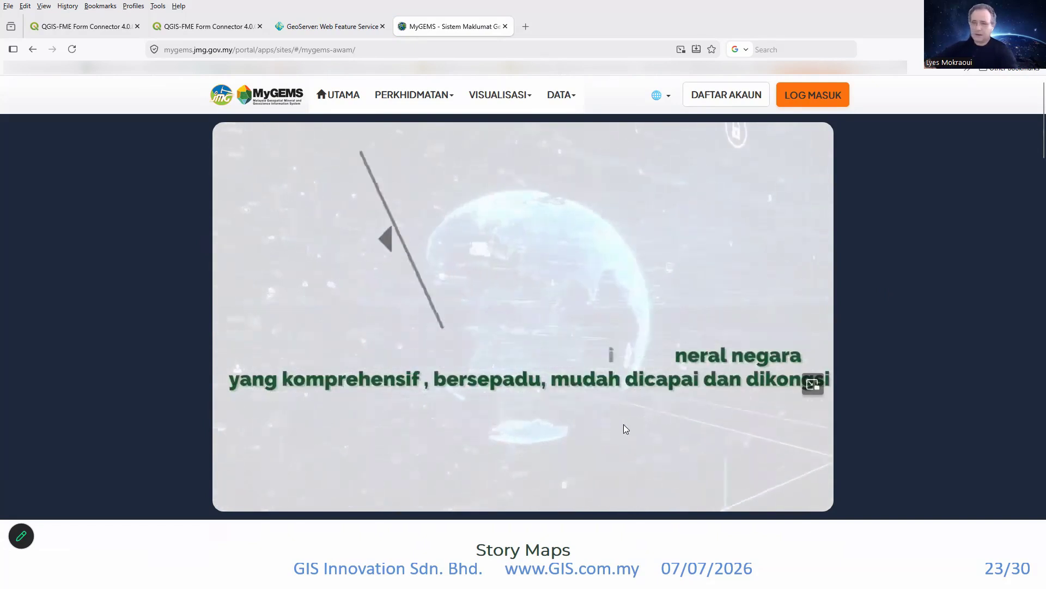
Look through the MyGEMS home page down to Map Services and examine the FeatureServer services offered there.
{"action": "scroll", "coordinate": [654, 408], "scroll_direction": "down", "scroll_amount": 5}
{"action": "scroll", "coordinate": [894, 371], "scroll_direction": "down", "scroll_amount": 11}
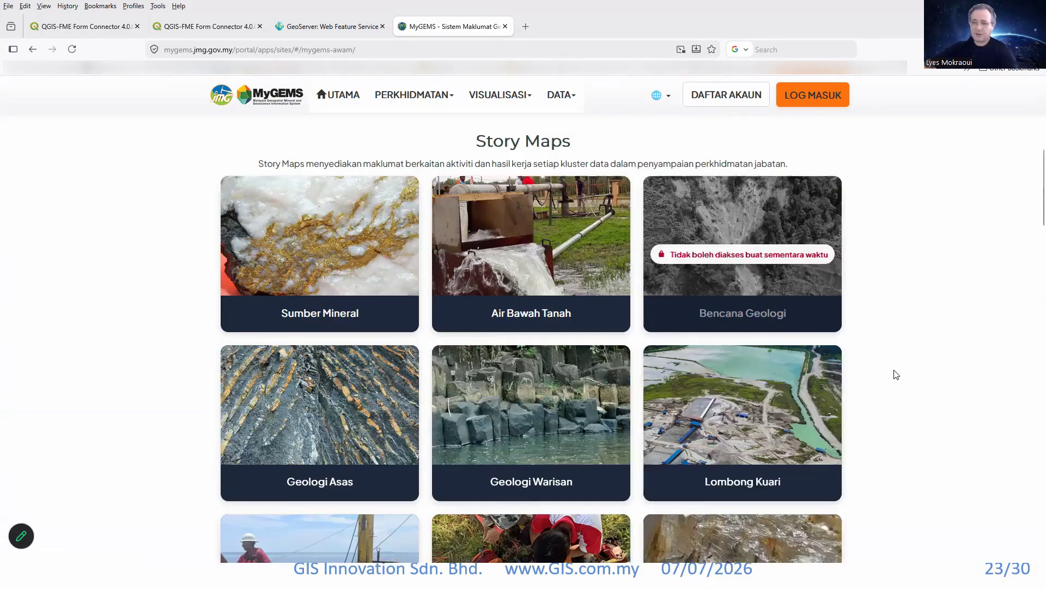
{"action": "scroll", "coordinate": [888, 359], "scroll_direction": "down", "scroll_amount": 11}
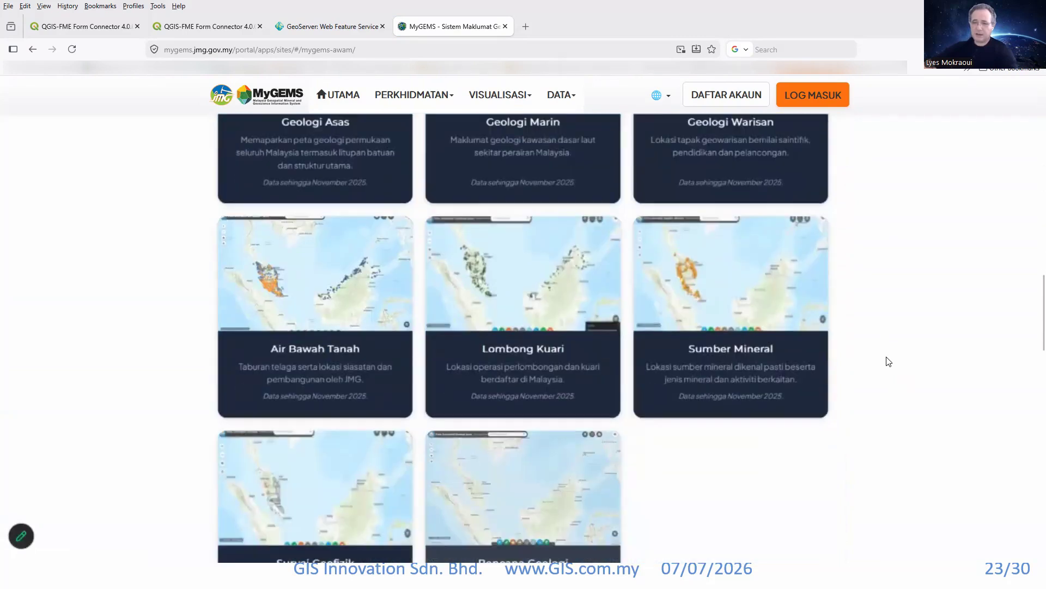
{"action": "scroll", "coordinate": [894, 359], "scroll_direction": "down", "scroll_amount": 2}
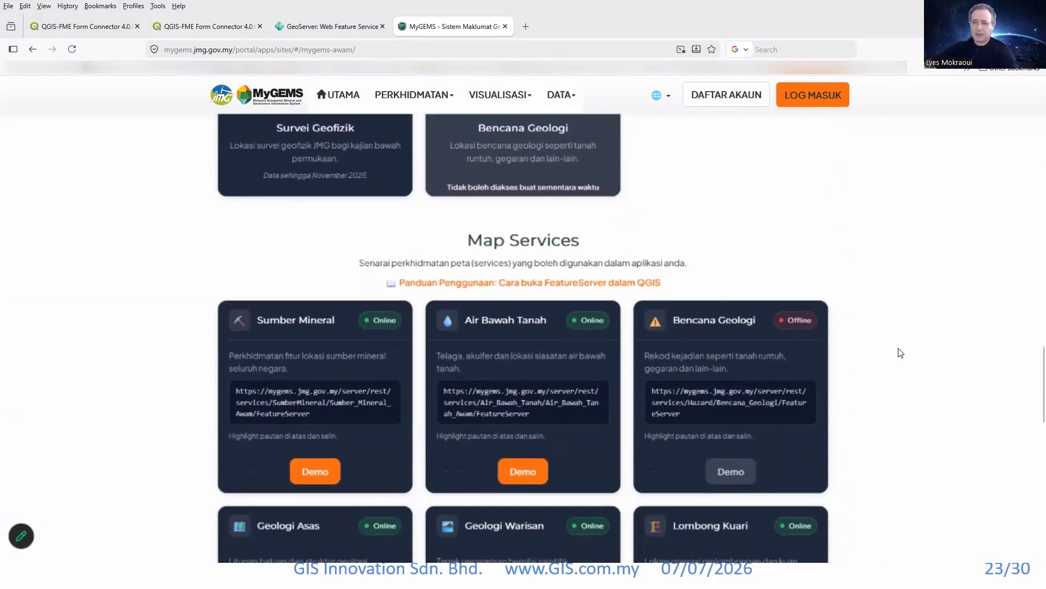
{"action": "scroll", "coordinate": [912, 329], "scroll_direction": "down", "scroll_amount": 2}
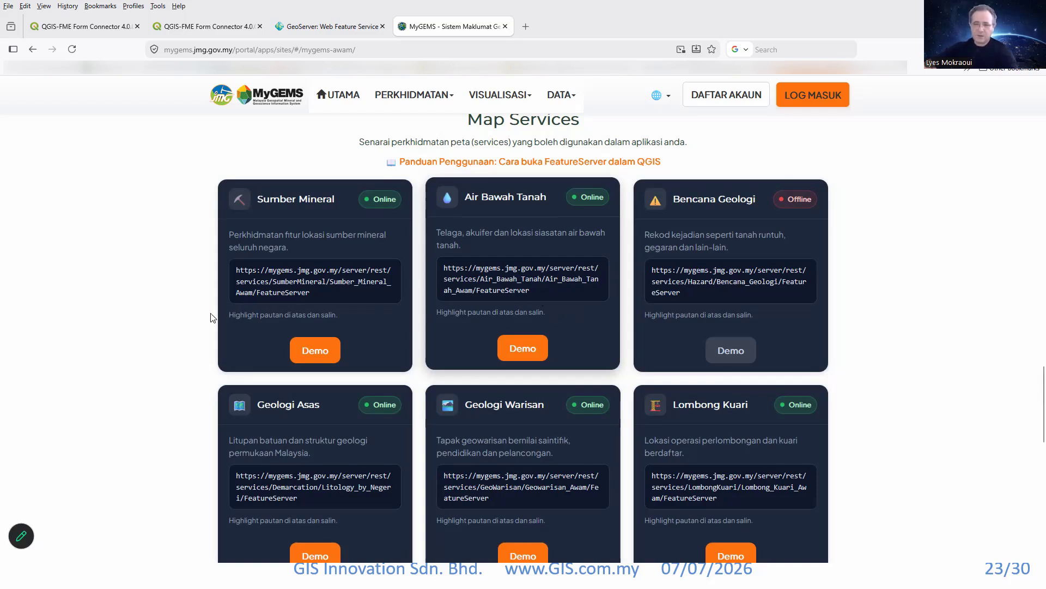
{"action": "scroll", "coordinate": [172, 339], "scroll_direction": "down", "scroll_amount": 1}
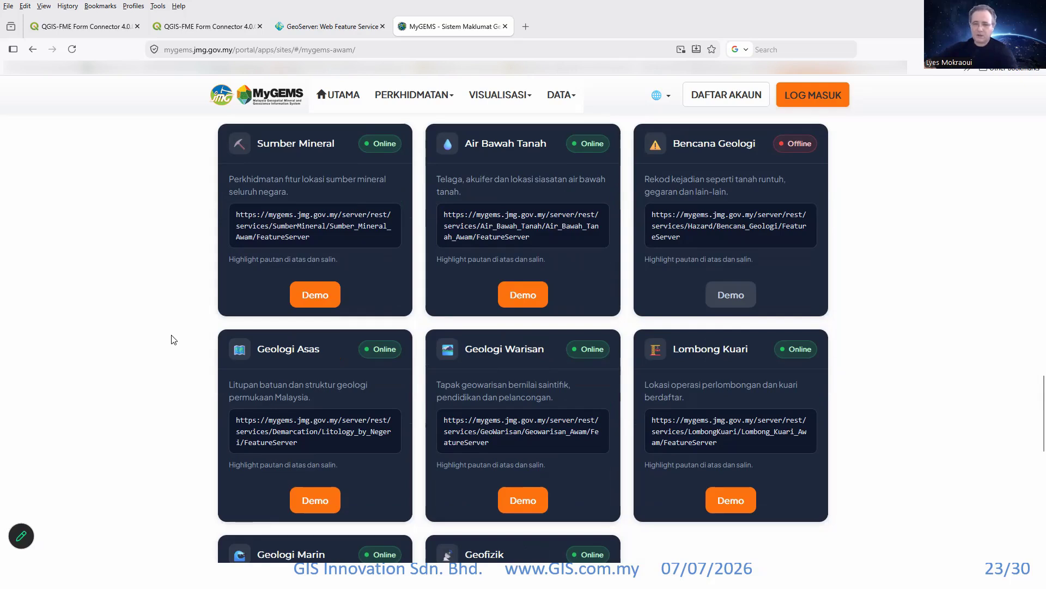
{"action": "scroll", "coordinate": [176, 322], "scroll_direction": "down", "scroll_amount": 2}
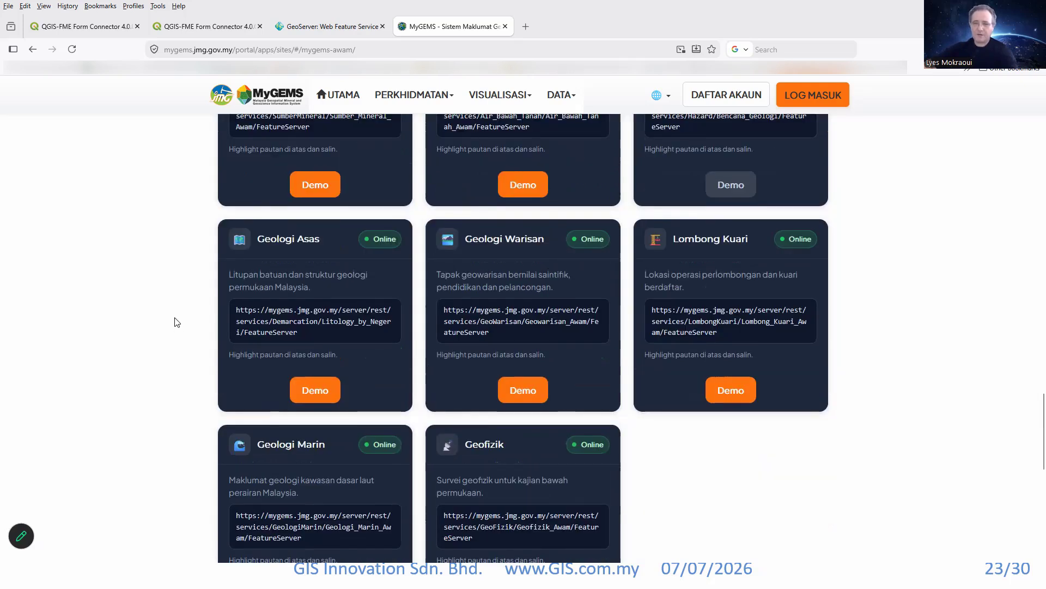
{"action": "scroll", "coordinate": [176, 321], "scroll_direction": "up", "scroll_amount": 3}
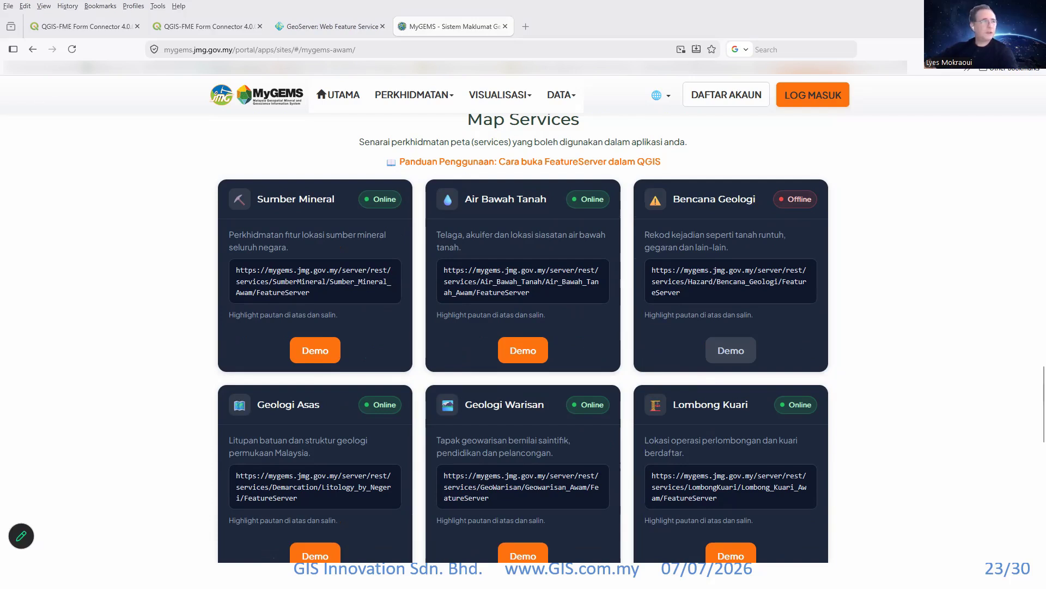
Switch to QGIS, add the OpenStreetMap XYZ tile basemap to the empty project, and show the project's layer list.
{"action": "left_click_drag", "start_coordinate": [0, 185], "coordinate": [471, 1]}
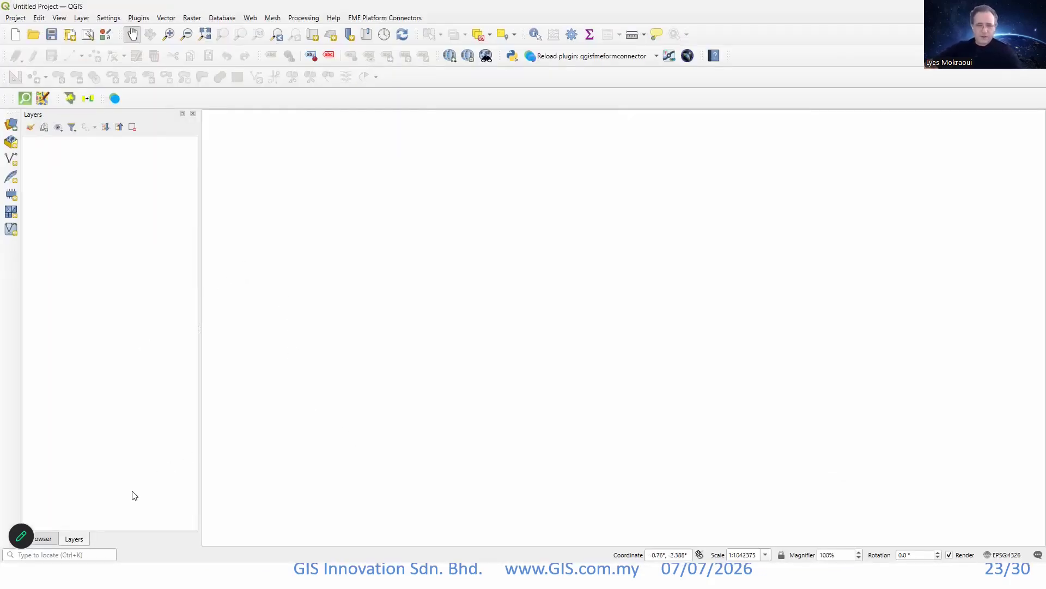
{"action": "left_click", "coordinate": [47, 538]}
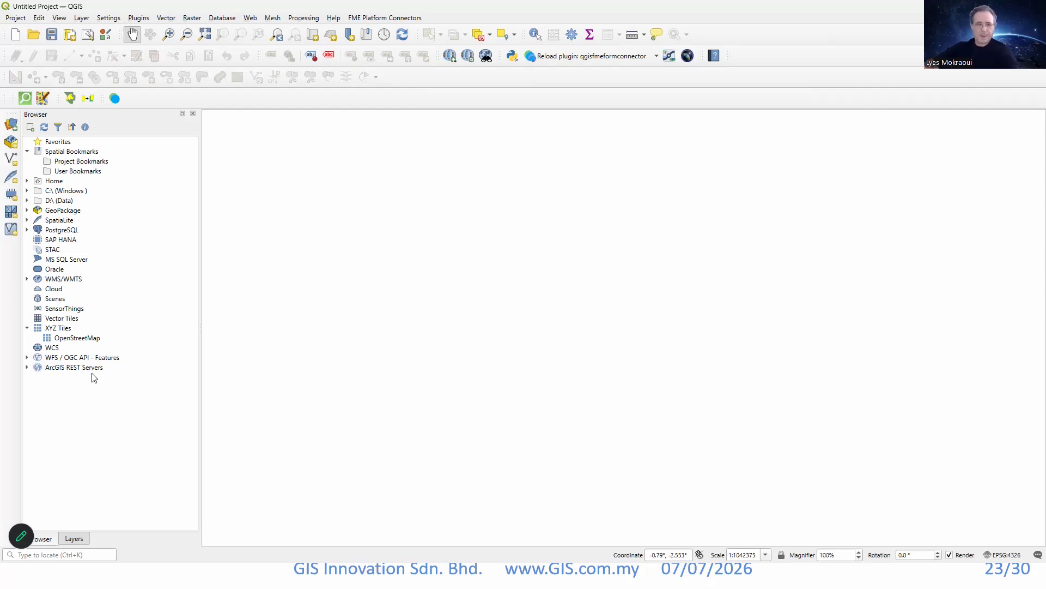
{"action": "double_click", "coordinate": [76, 338]}
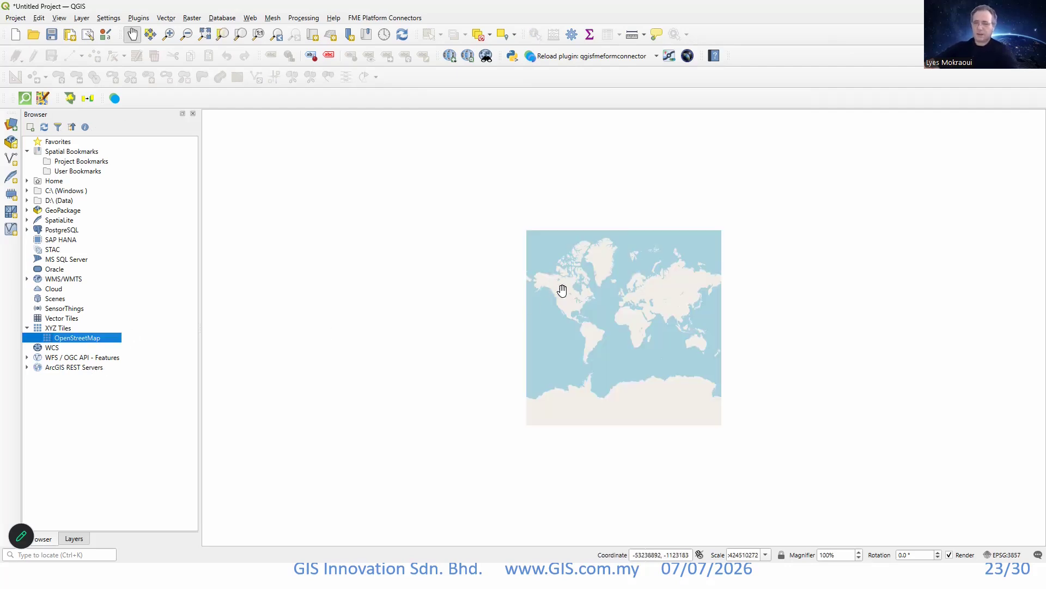
{"action": "scroll", "coordinate": [752, 332], "scroll_direction": "up", "scroll_amount": 4}
{"action": "left_click_drag", "start_coordinate": [738, 276], "coordinate": [726, 453]}
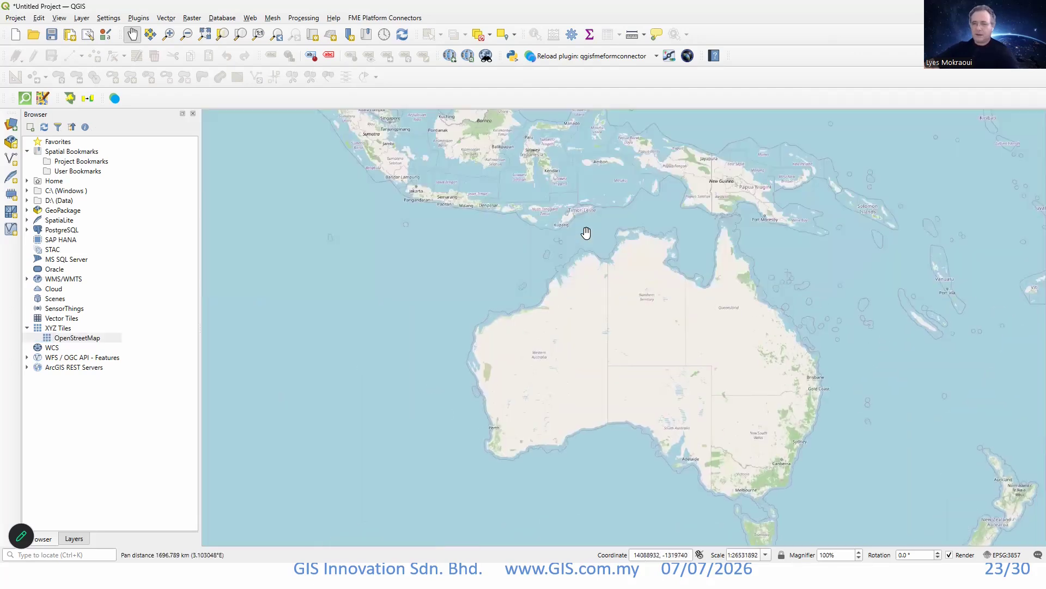
{"action": "left_click_drag", "start_coordinate": [552, 218], "coordinate": [600, 332]}
{"action": "left_click_drag", "start_coordinate": [484, 239], "coordinate": [543, 370]}
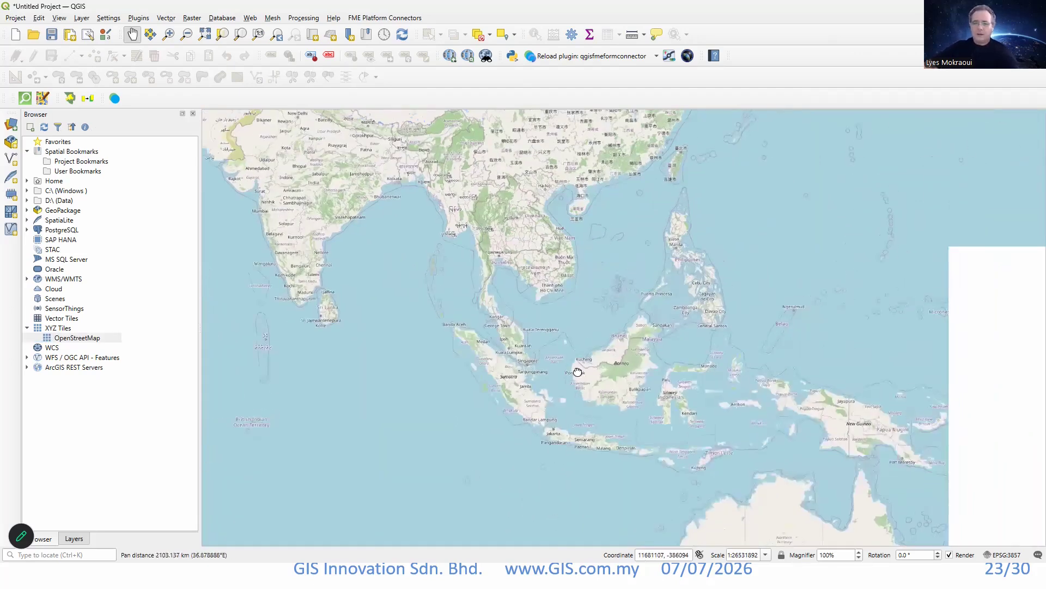
{"action": "left_click", "coordinate": [74, 539]}
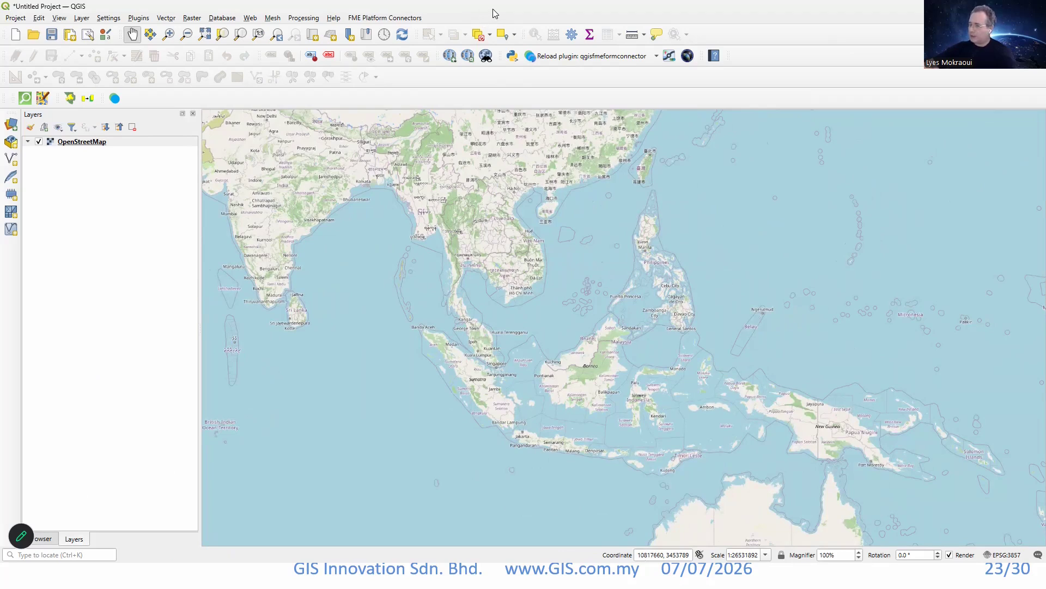
Return to the MyGEMS Map Services in the browser and copy the Geologi Asas FeatureServer URL.
{"action": "left_click_drag", "start_coordinate": [493, 9], "coordinate": [0, 211]}
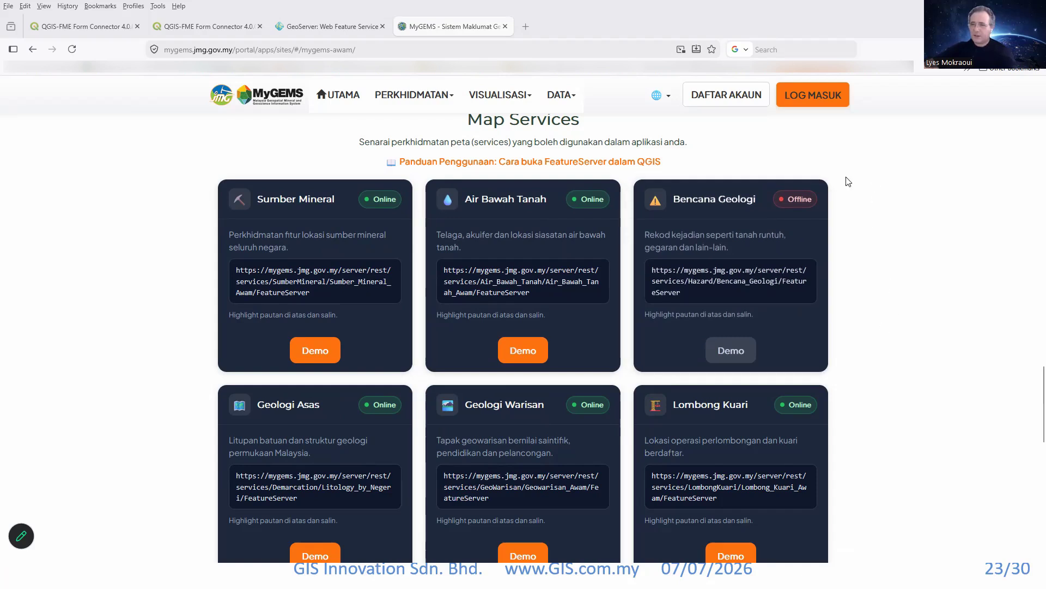
{"action": "scroll", "coordinate": [771, 350], "scroll_direction": "down", "scroll_amount": 6}
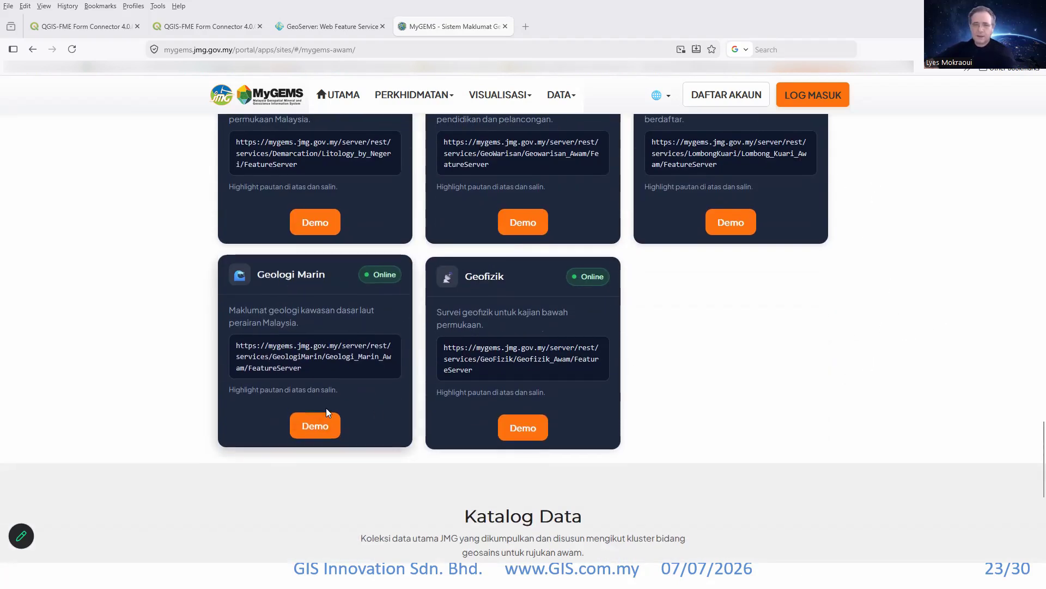
{"action": "scroll", "coordinate": [152, 346], "scroll_direction": "up", "scroll_amount": 2}
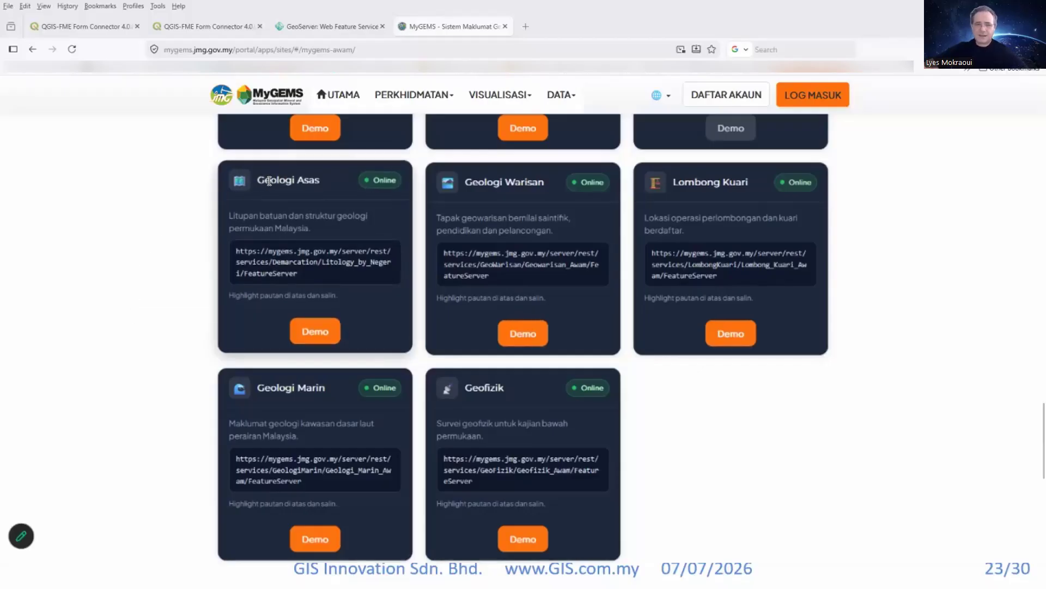
{"action": "left_click", "coordinate": [301, 182]}
{"action": "key", "text": "ctrl+c"}
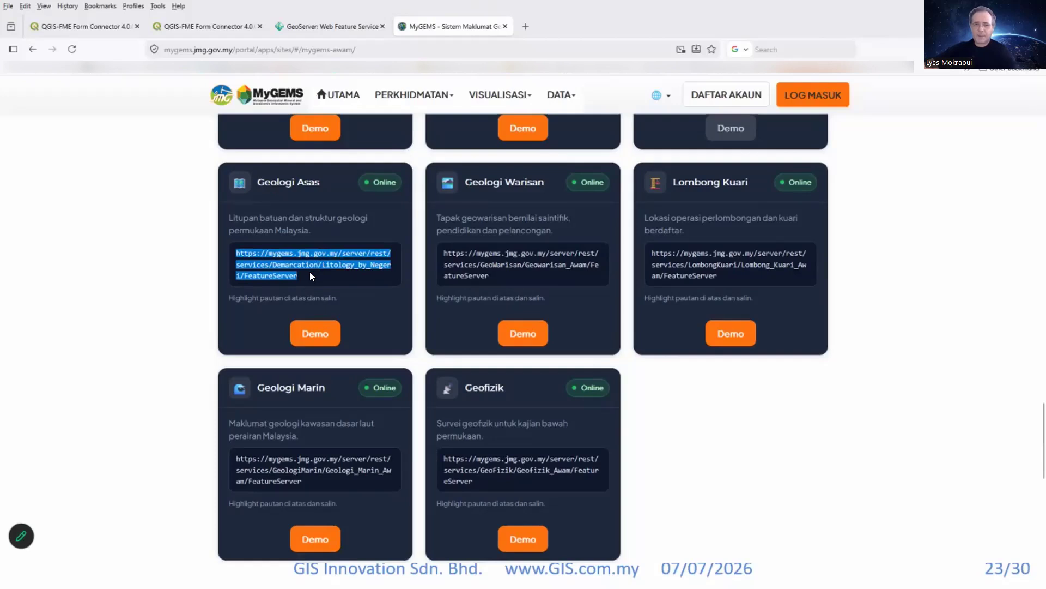
Switch to QGIS and open the Data Source Manager on the ArcGIS REST Server source type.
{"action": "key", "text": "alt+Tab"}
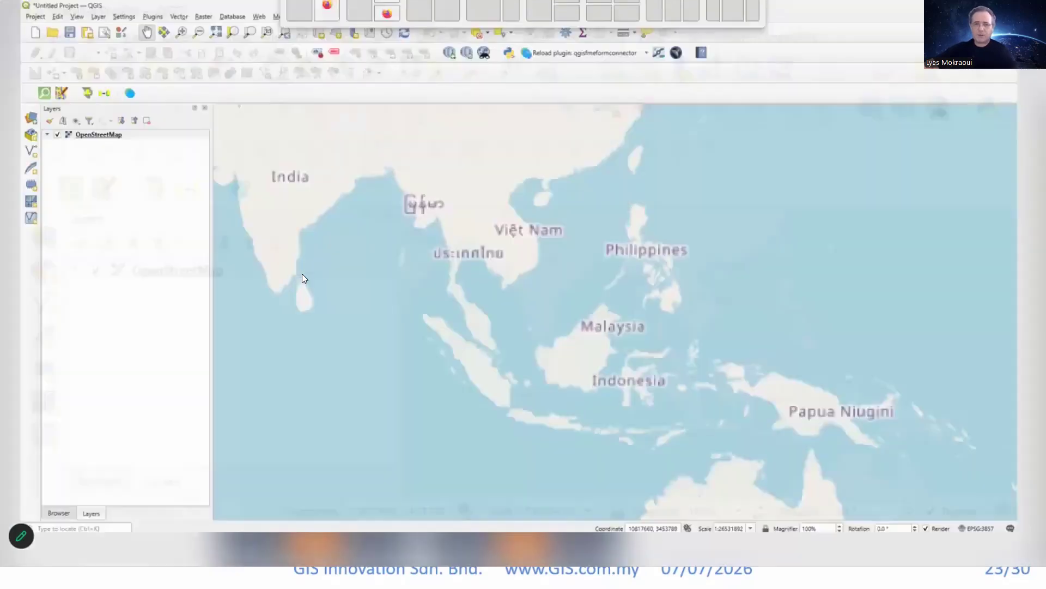
{"action": "left_click_drag", "start_coordinate": [228, 255], "coordinate": [229, 197]}
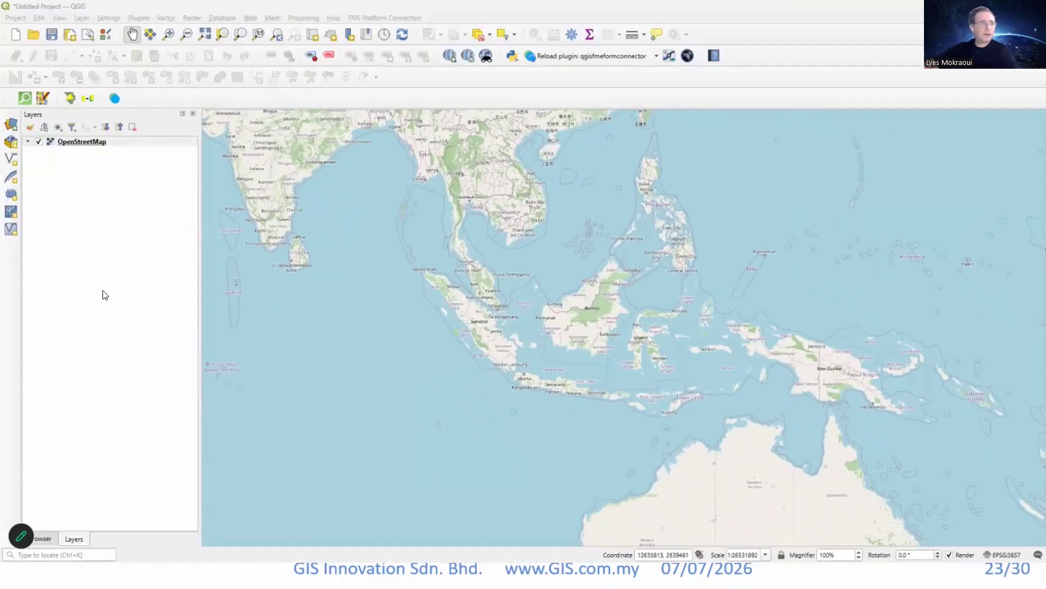
{"action": "left_click", "coordinate": [11, 125]}
{"action": "left_click_drag", "start_coordinate": [18, 119], "coordinate": [523, 7]}
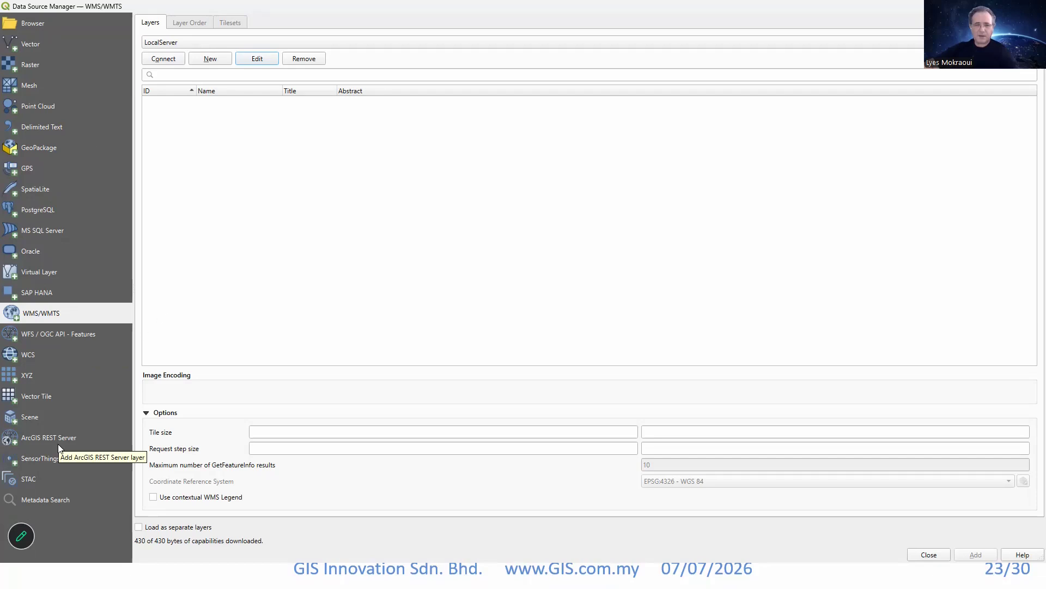
{"action": "left_click", "coordinate": [38, 441]}
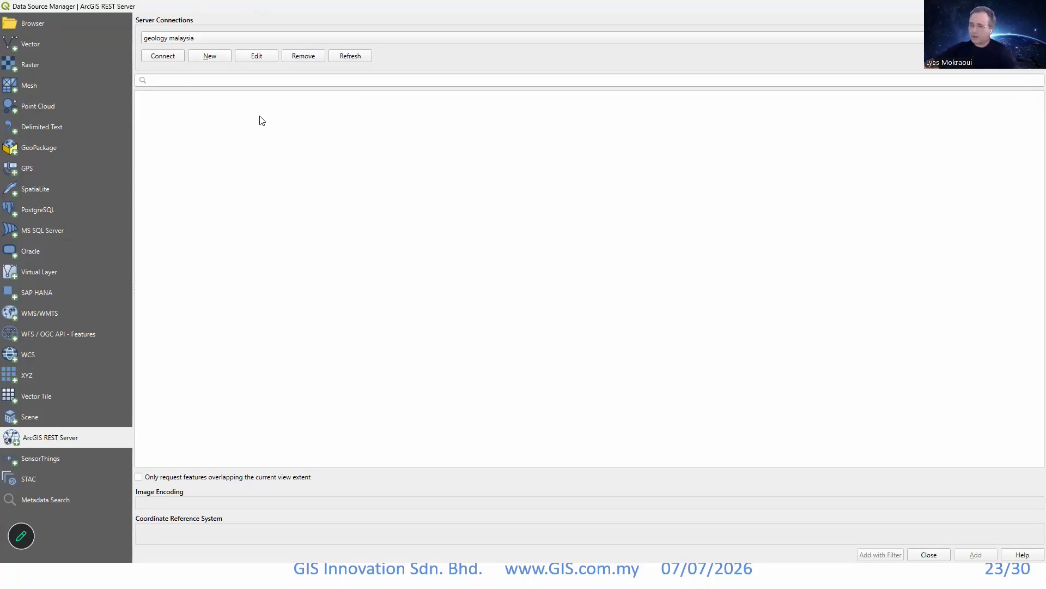
{"action": "left_click", "coordinate": [211, 57]}
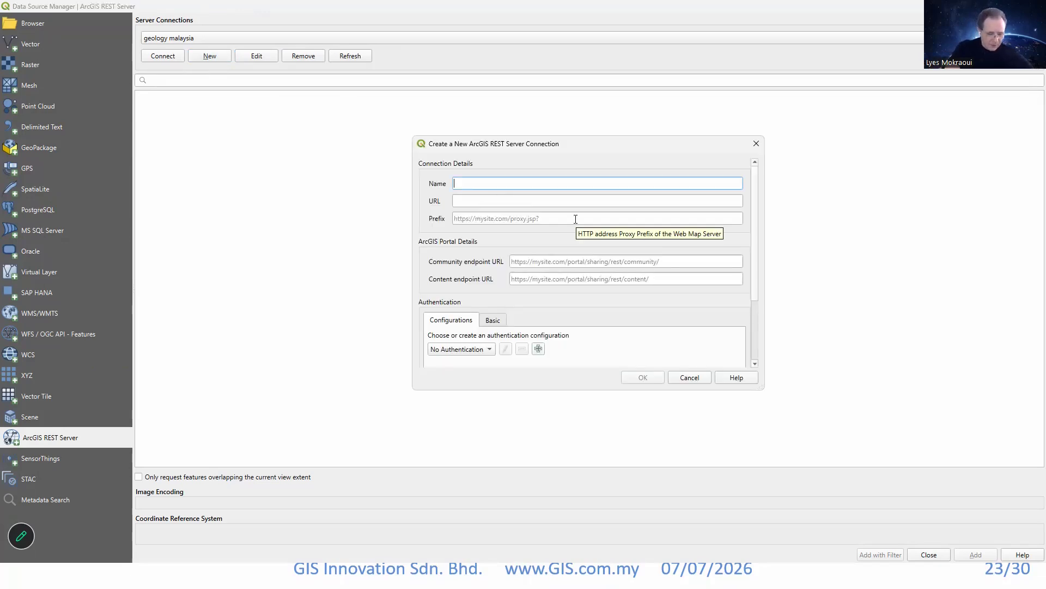
{"action": "type", "text": "ge"}
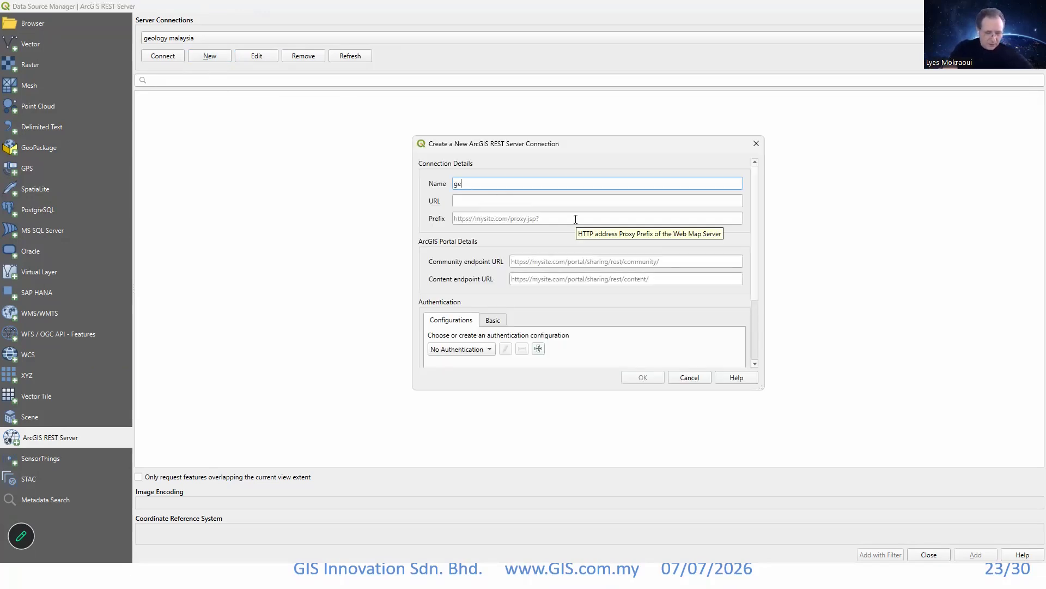
{"action": "type", "text": "ologyDemo"}
{"action": "scroll", "coordinate": [649, 335], "scroll_direction": "down", "scroll_amount": 2}
{"action": "scroll", "coordinate": [532, 252], "scroll_direction": "up", "scroll_amount": 2}
{"action": "left_click", "coordinate": [489, 202]}
{"action": "key", "text": "ctrl+v"}
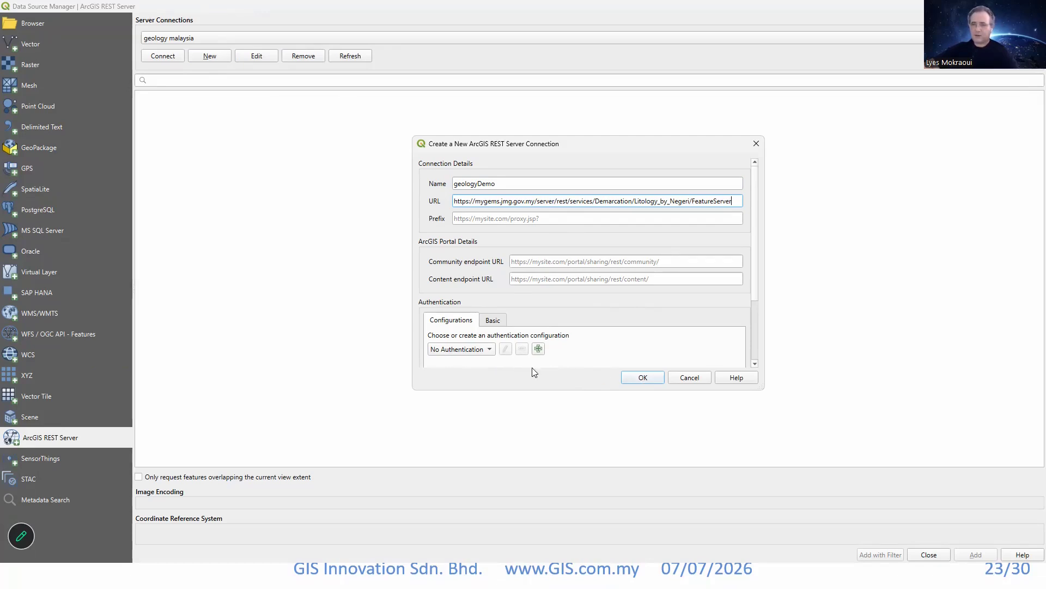
{"action": "left_click", "coordinate": [646, 379]}
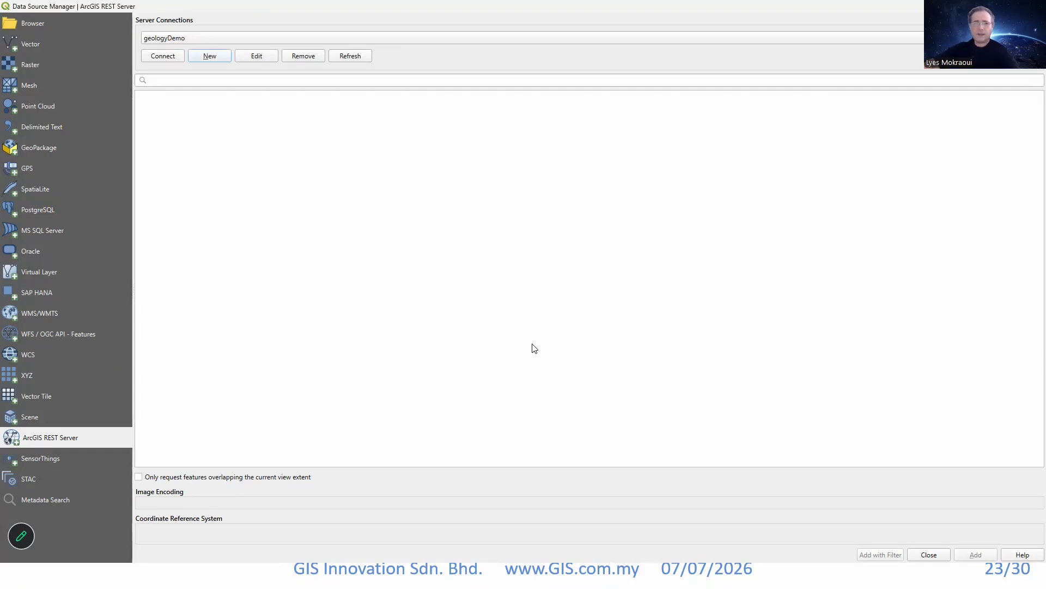
Connect to geologyDemo and add its Rock age of Kedah and Lithology of Kedah layers to the project.
{"action": "left_click", "coordinate": [164, 57]}
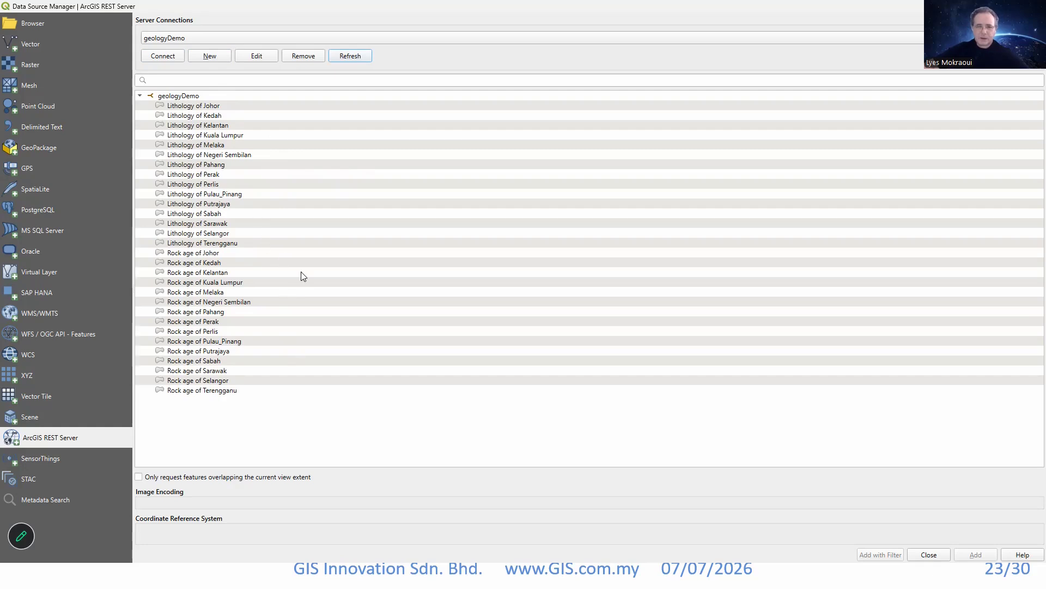
{"action": "left_click", "coordinate": [212, 266]}
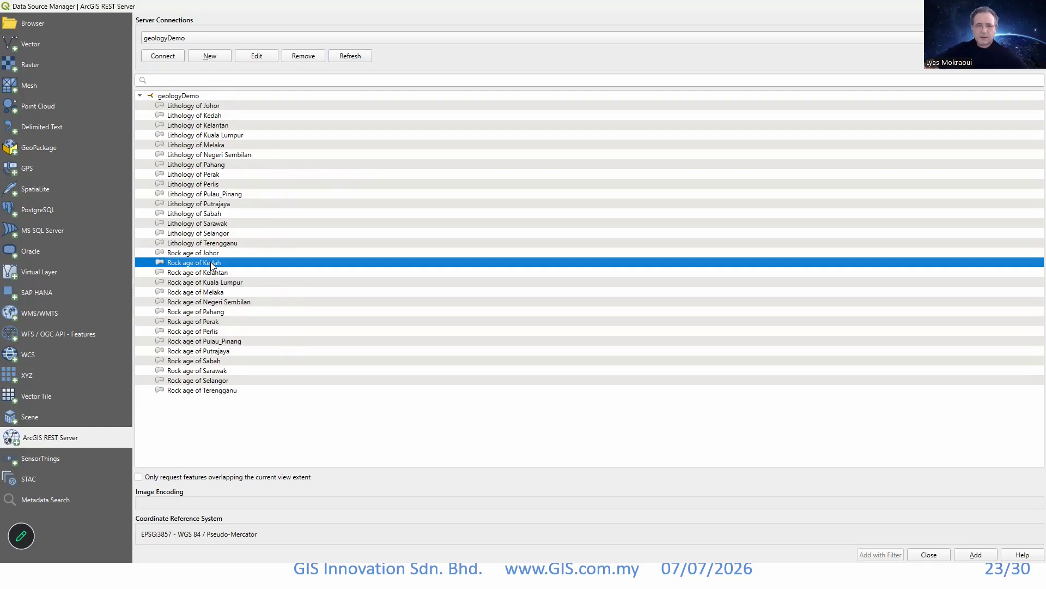
{"action": "left_click", "coordinate": [207, 117], "text": "ctrl"}
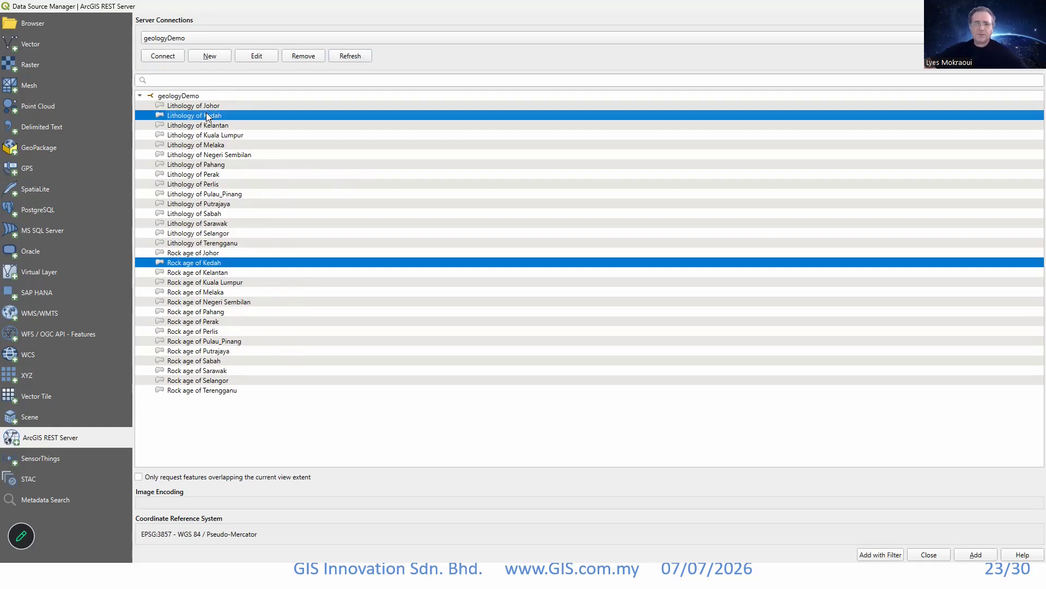
{"action": "left_click", "coordinate": [976, 555]}
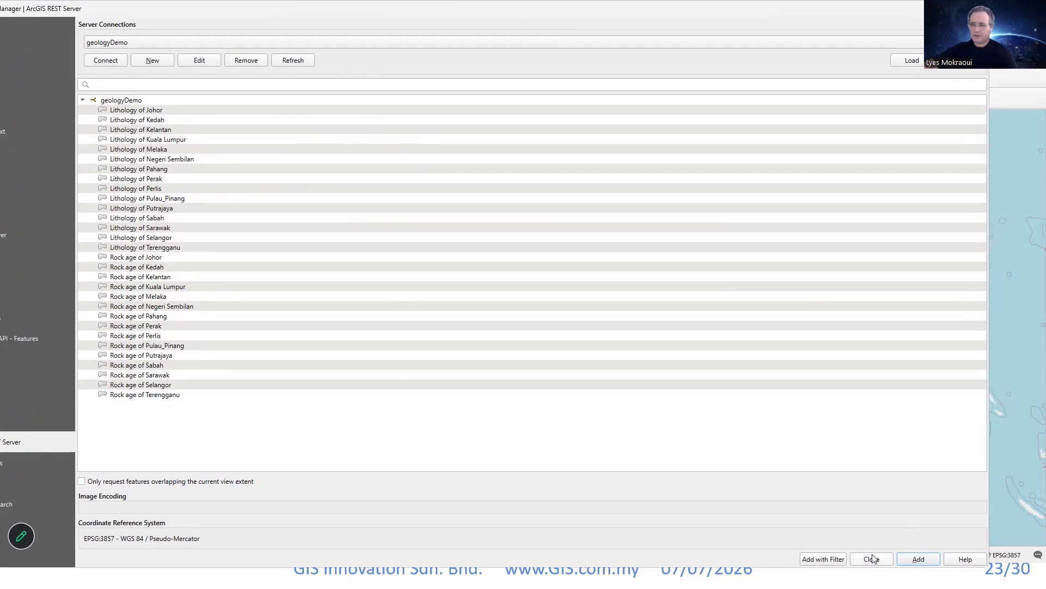
Close the Data Source Manager and zoom the map to the Rock age of Kedah layer.
{"action": "left_click", "coordinate": [872, 558]}
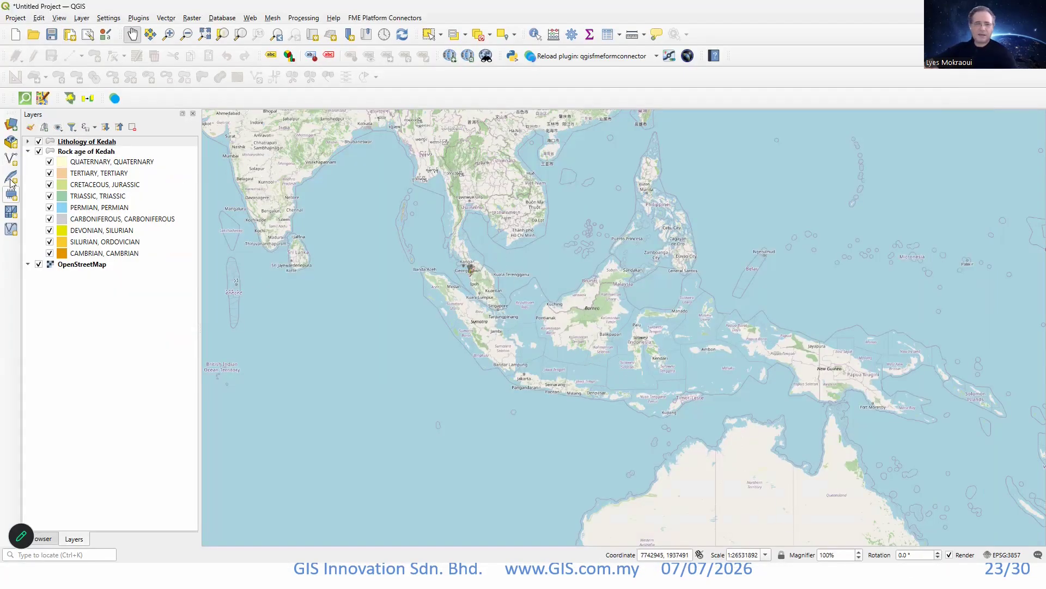
{"action": "left_click", "coordinate": [93, 155]}
{"action": "right_click", "coordinate": [93, 155]}
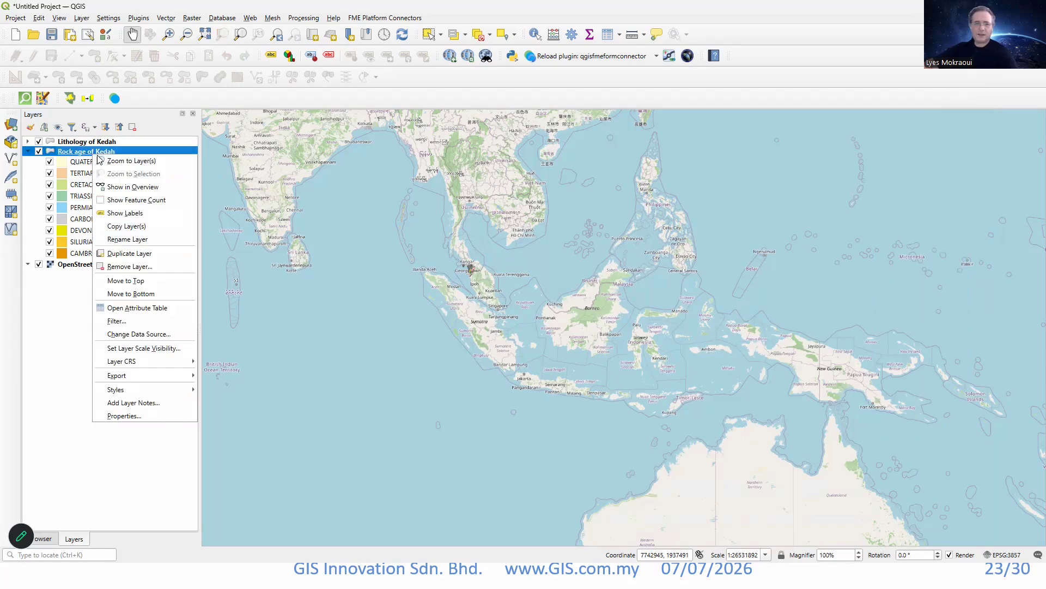
{"action": "left_click", "coordinate": [119, 163]}
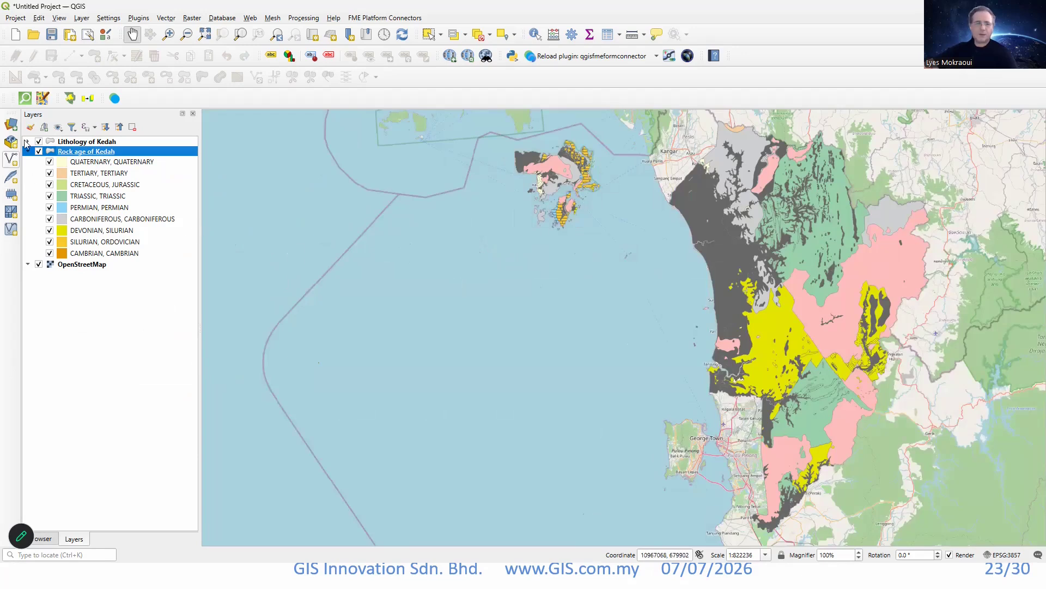
Hide the Lithology of Kedah layer and the OpenStreetMap basemap so that only Rock age of Kedah is displayed.
{"action": "left_click", "coordinate": [39, 142]}
{"action": "left_click_drag", "start_coordinate": [784, 276], "coordinate": [587, 312]}
{"action": "scroll", "coordinate": [685, 297], "scroll_direction": "down", "scroll_amount": 1}
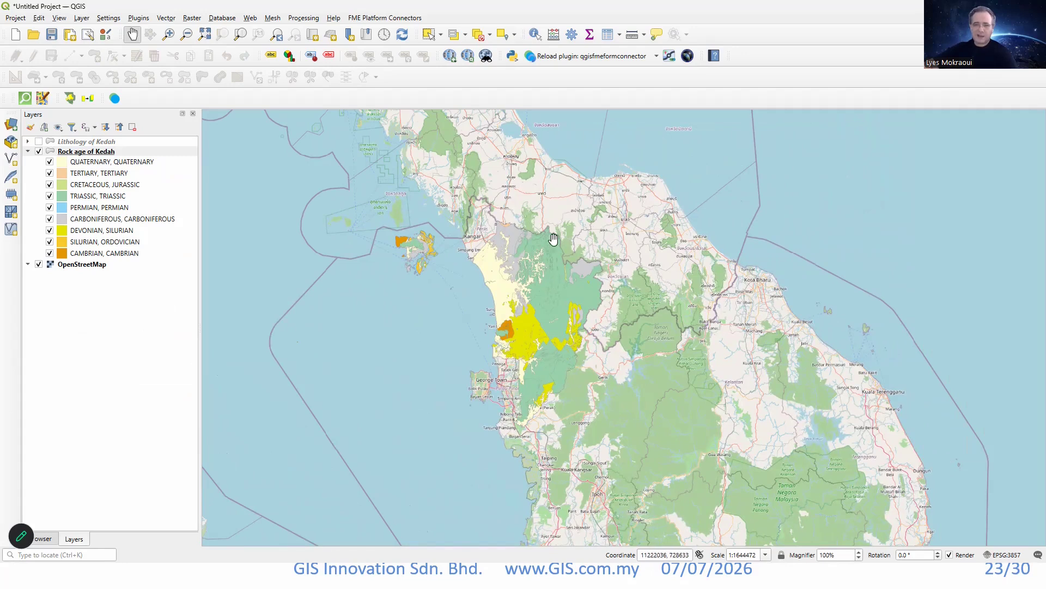
{"action": "left_click", "coordinate": [38, 265]}
{"action": "scroll", "coordinate": [556, 320], "scroll_direction": "up", "scroll_amount": 1}
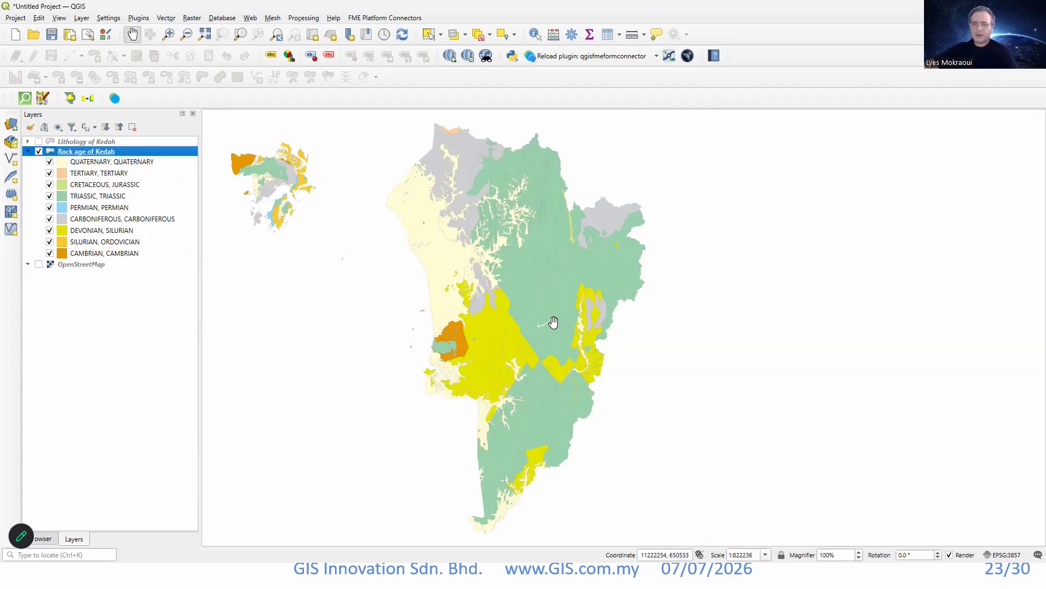
{"action": "left_click_drag", "start_coordinate": [545, 320], "coordinate": [567, 303]}
{"action": "scroll", "coordinate": [569, 307], "scroll_direction": "down", "scroll_amount": 1}
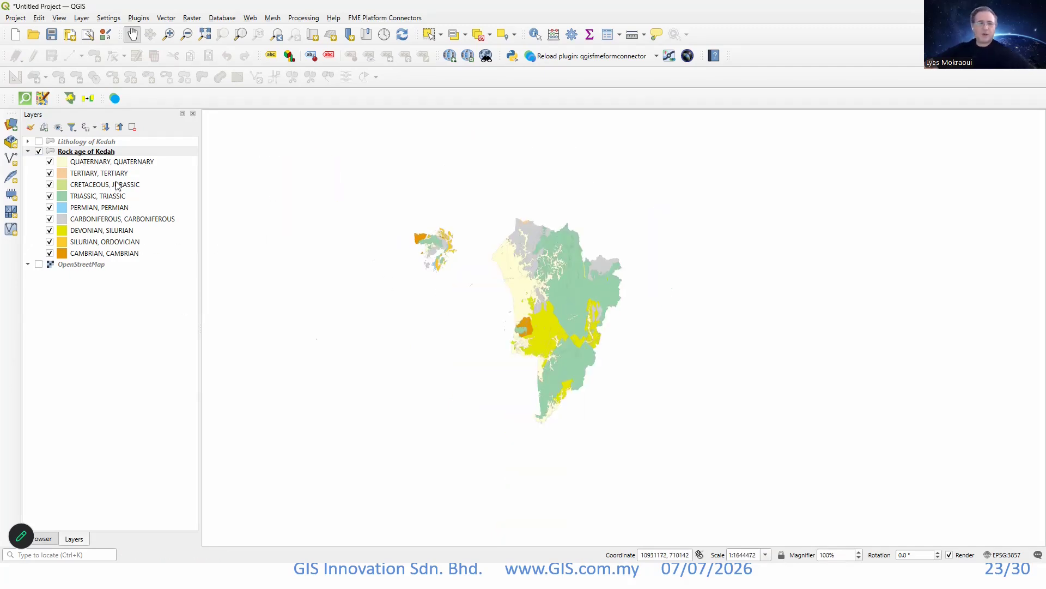
Remove the Lithology of Kedah and Rock age of Kedah layers from the project.
{"action": "left_click", "coordinate": [80, 143]}
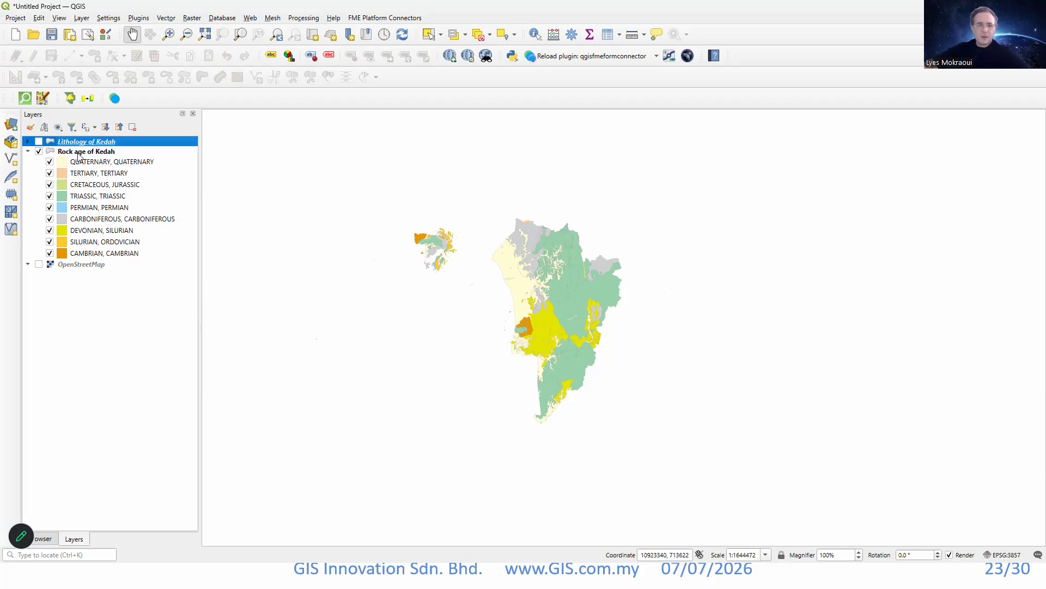
{"action": "left_click", "coordinate": [76, 153]}
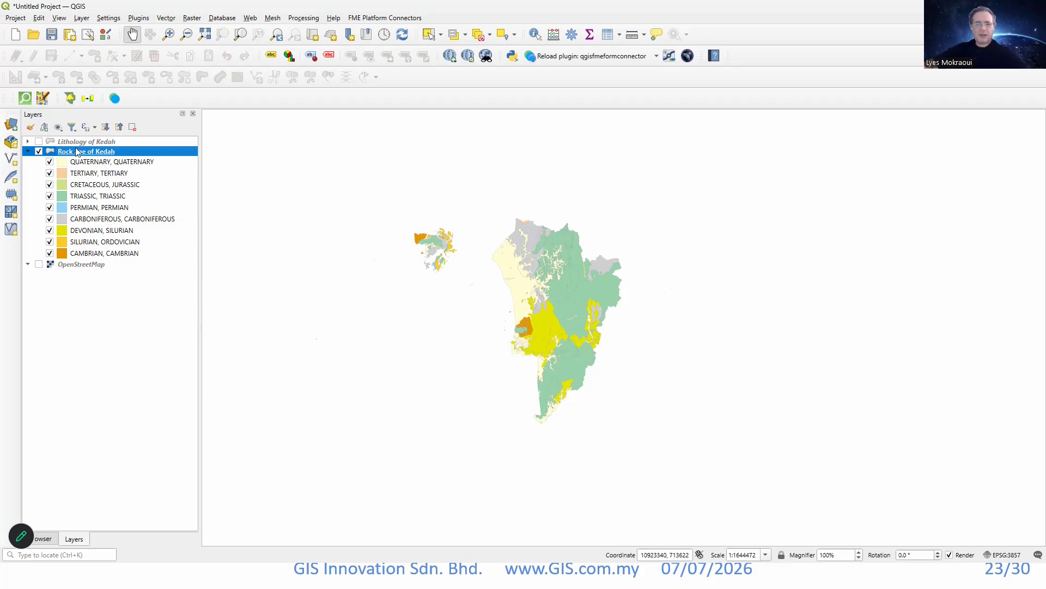
{"action": "left_click", "coordinate": [81, 142]}
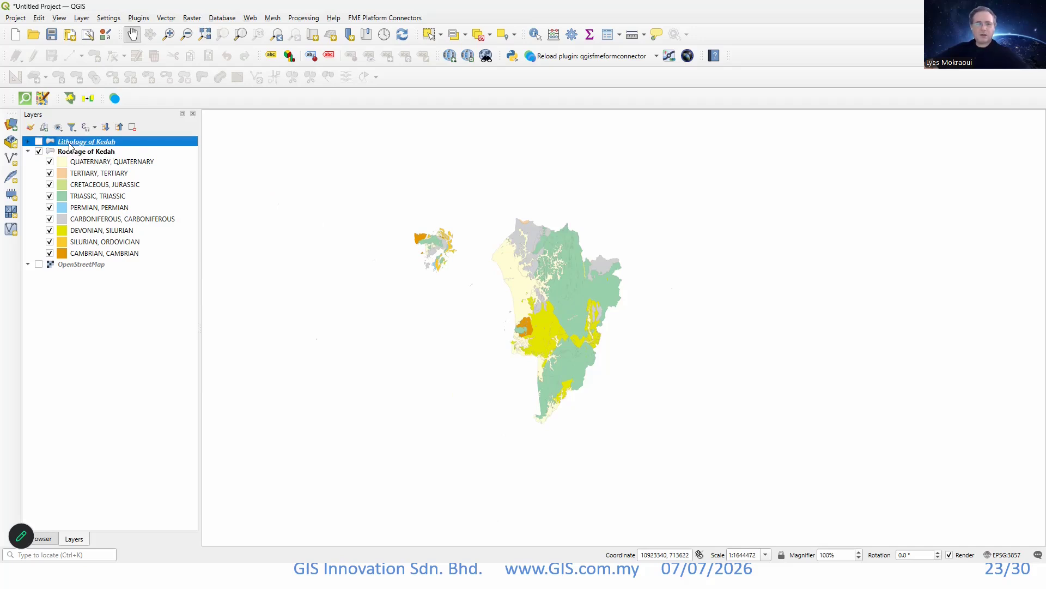
{"action": "left_click", "coordinate": [132, 128]}
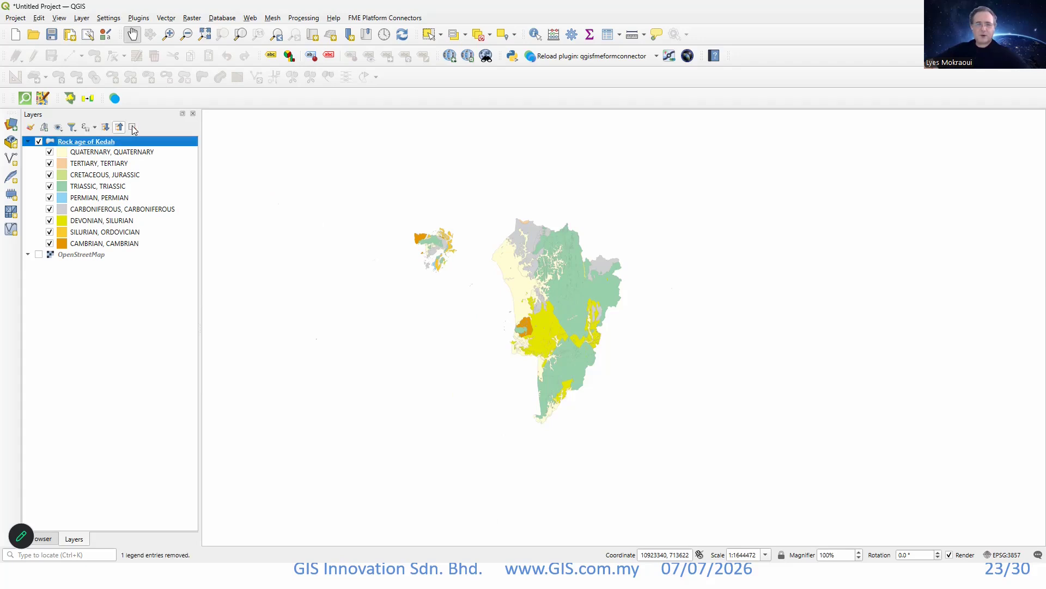
{"action": "left_click", "coordinate": [133, 128]}
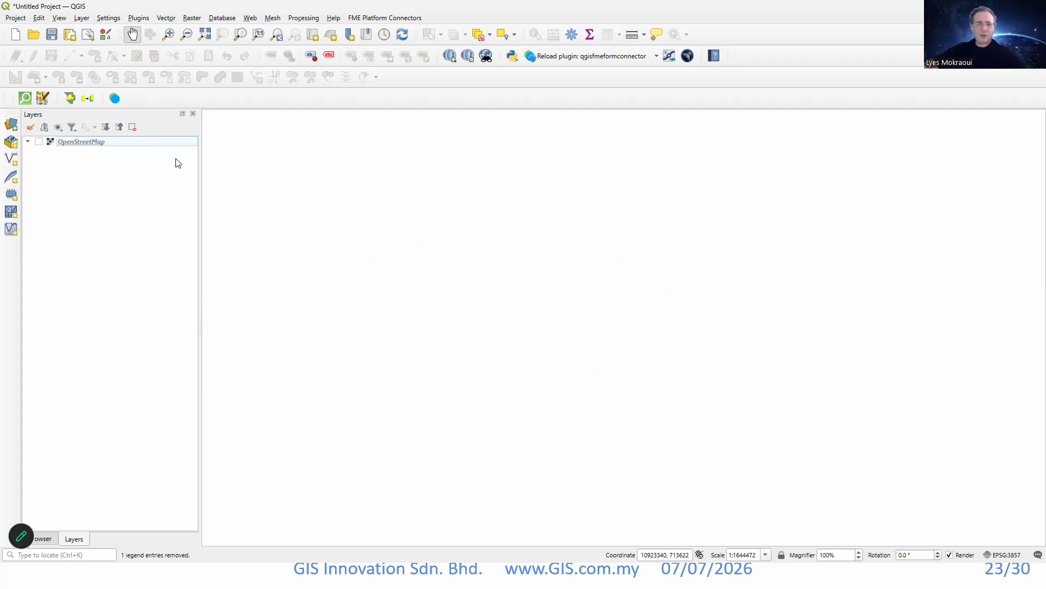
Add all Rock age layers, from Johor through Terengganu, from the geologyDemo ArcGIS REST connection and close the Data Source Manager.
{"action": "left_click", "coordinate": [73, 142]}
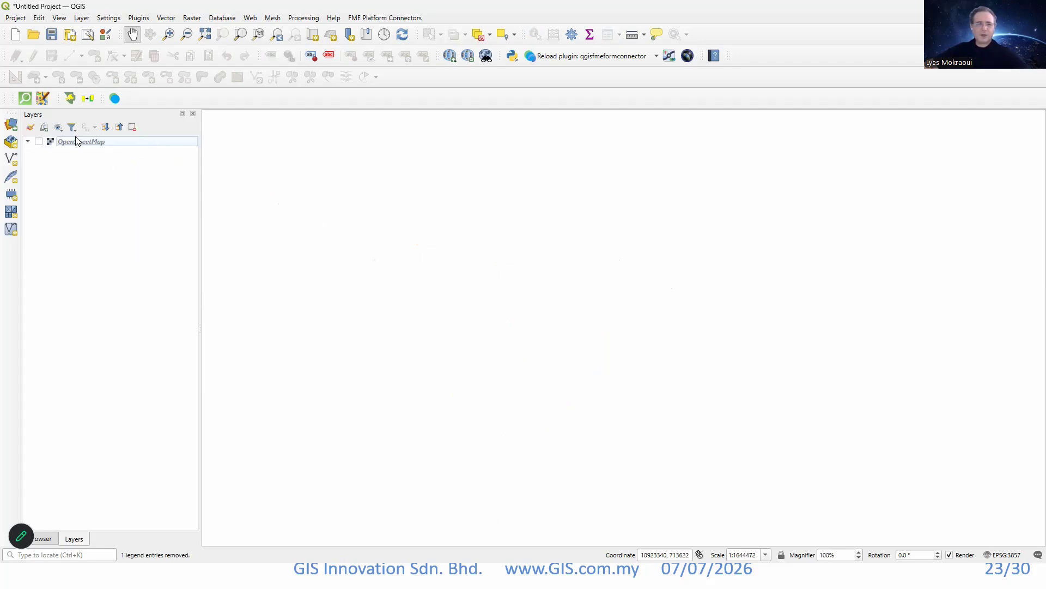
{"action": "left_click", "coordinate": [14, 127]}
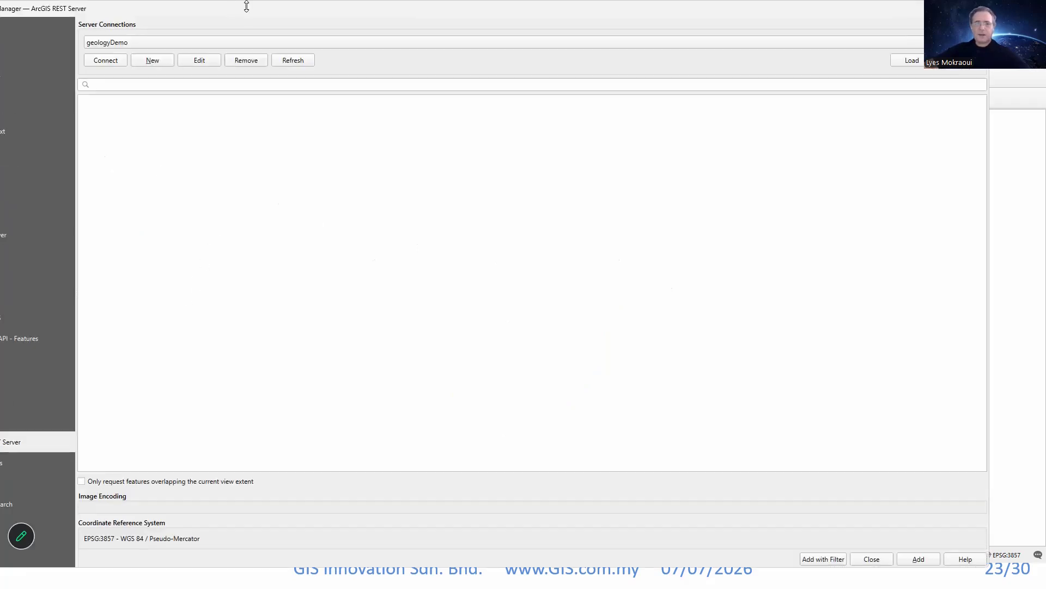
{"action": "left_click_drag", "start_coordinate": [244, 16], "coordinate": [318, 13]}
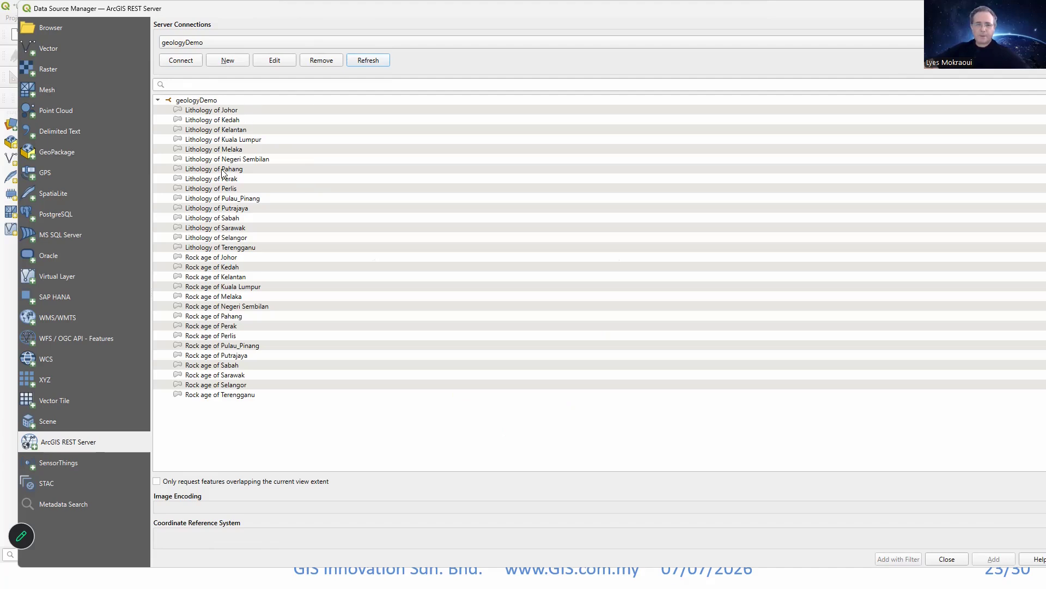
{"action": "left_click", "coordinate": [209, 258]}
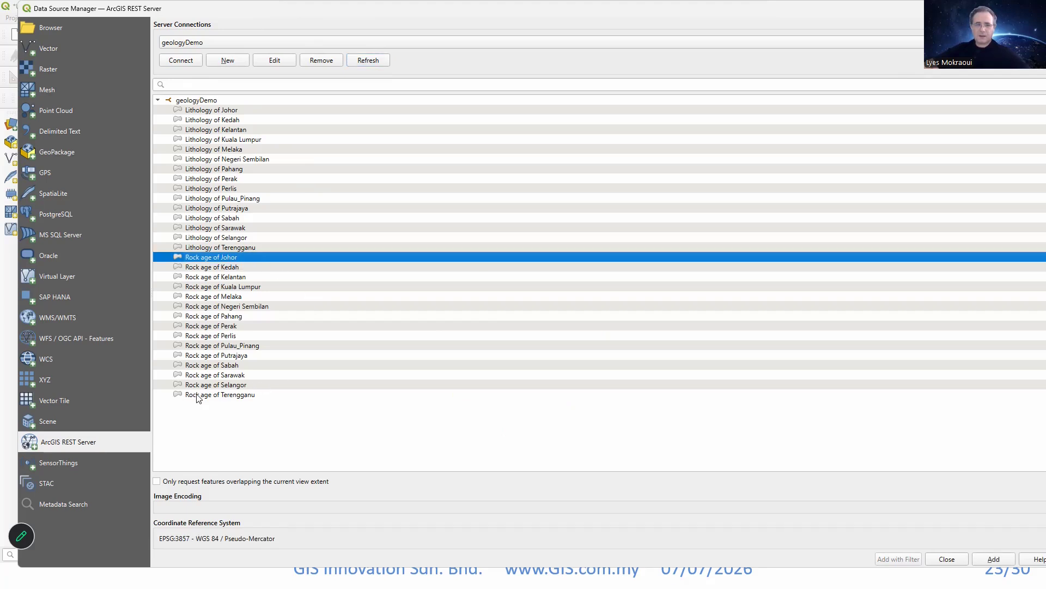
{"action": "key", "text": "shift+End"}
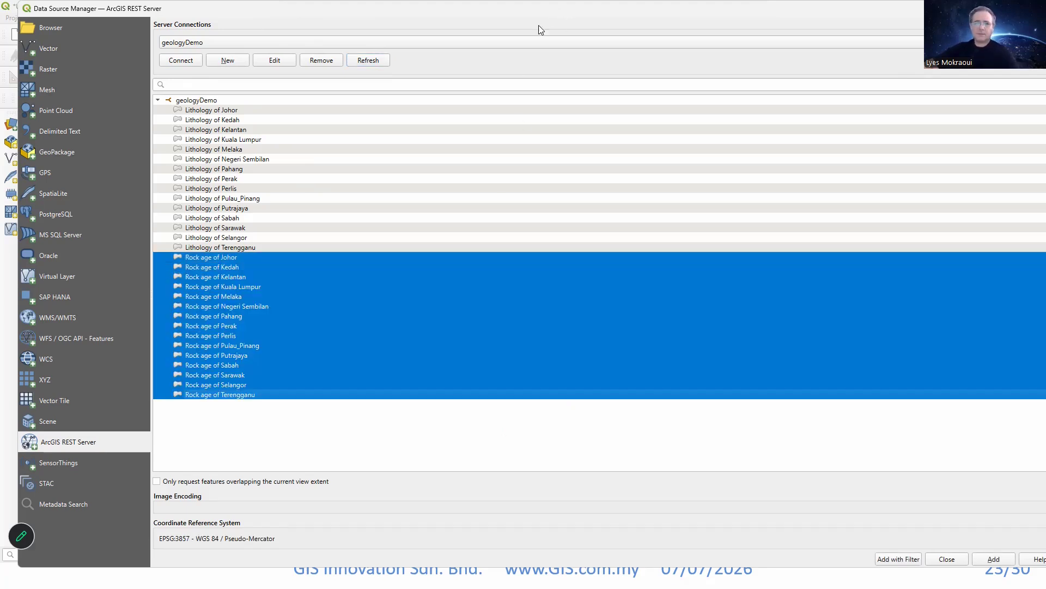
{"action": "left_click_drag", "start_coordinate": [477, 15], "coordinate": [389, 15]}
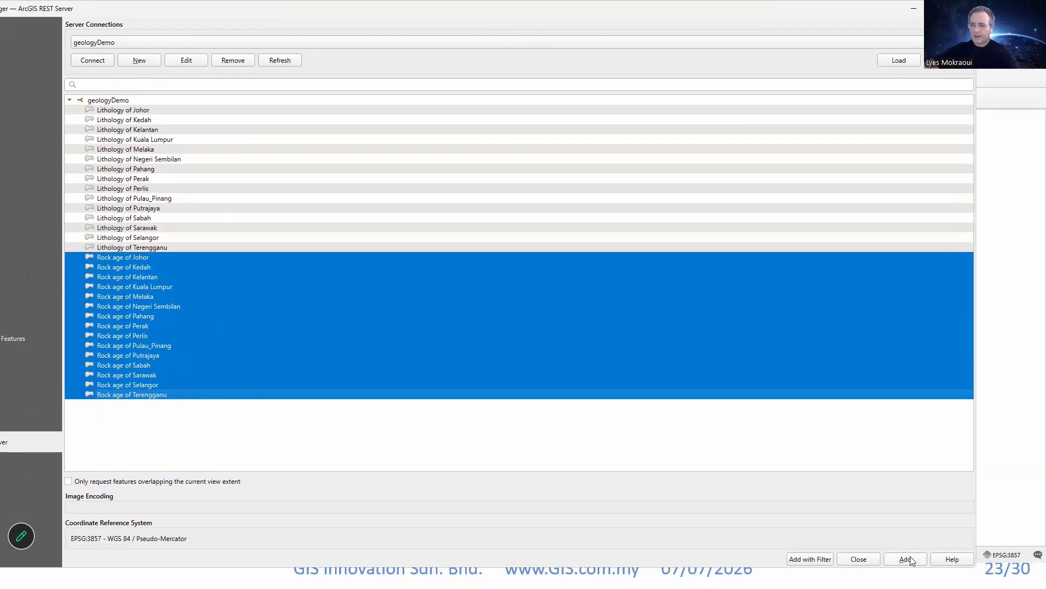
{"action": "left_click", "coordinate": [906, 560]}
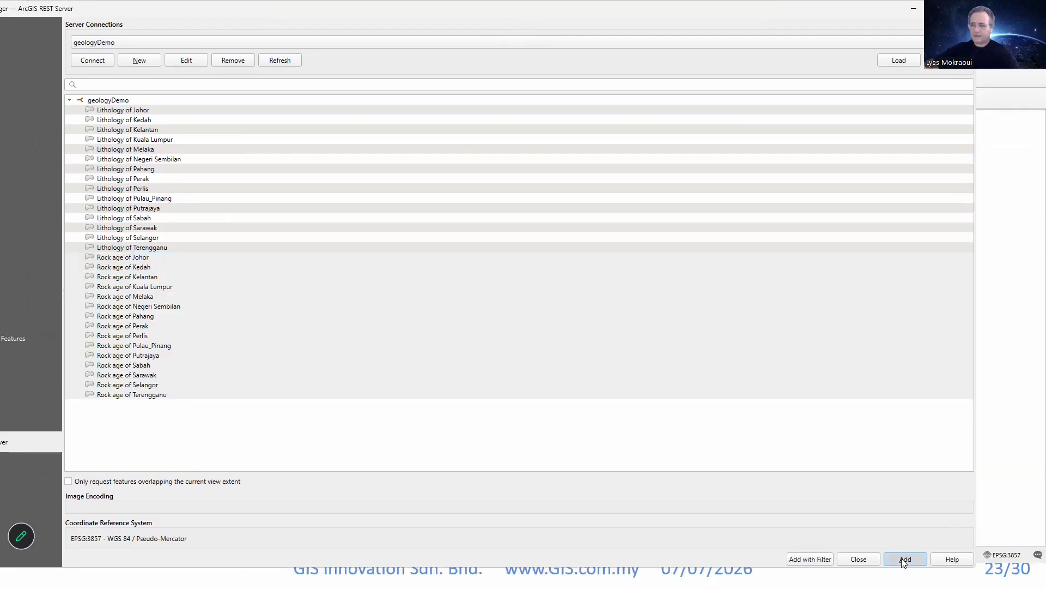
{"action": "left_click", "coordinate": [859, 561]}
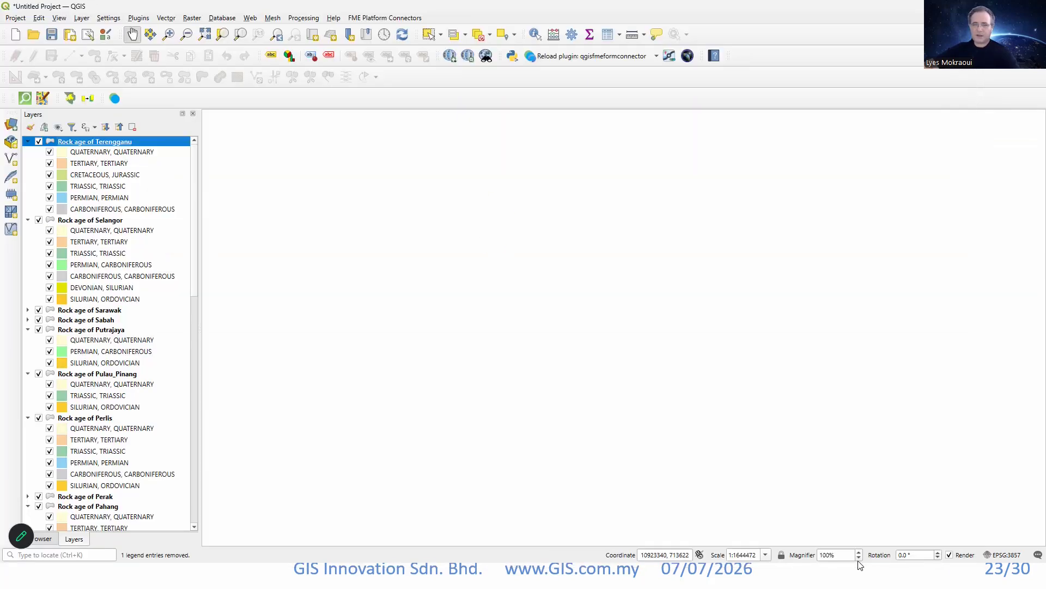
Examine the rock age mapping across Peninsular Malaysia, Sarawak and Sabah, including the detail in the central peninsula.
{"action": "scroll", "coordinate": [861, 409], "scroll_direction": "down", "scroll_amount": 3}
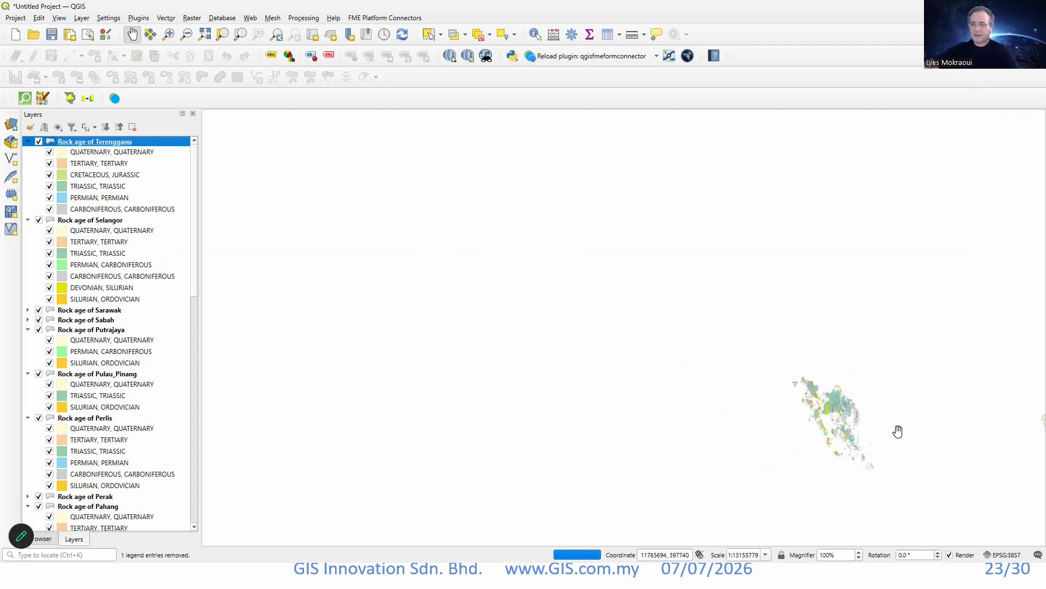
{"action": "left_click_drag", "start_coordinate": [918, 444], "coordinate": [603, 362]}
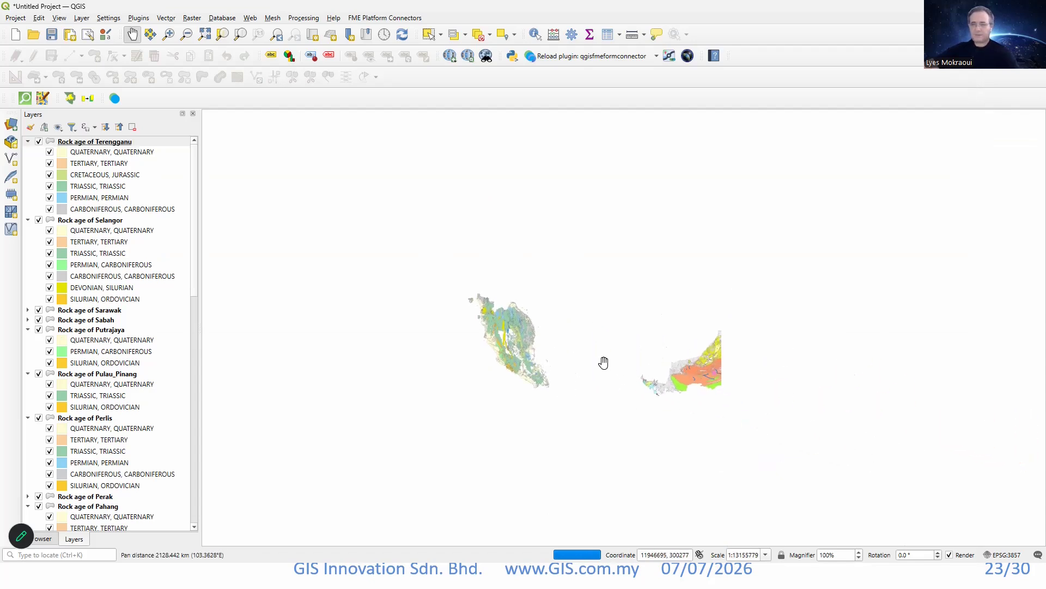
{"action": "left_click_drag", "start_coordinate": [766, 362], "coordinate": [667, 361]}
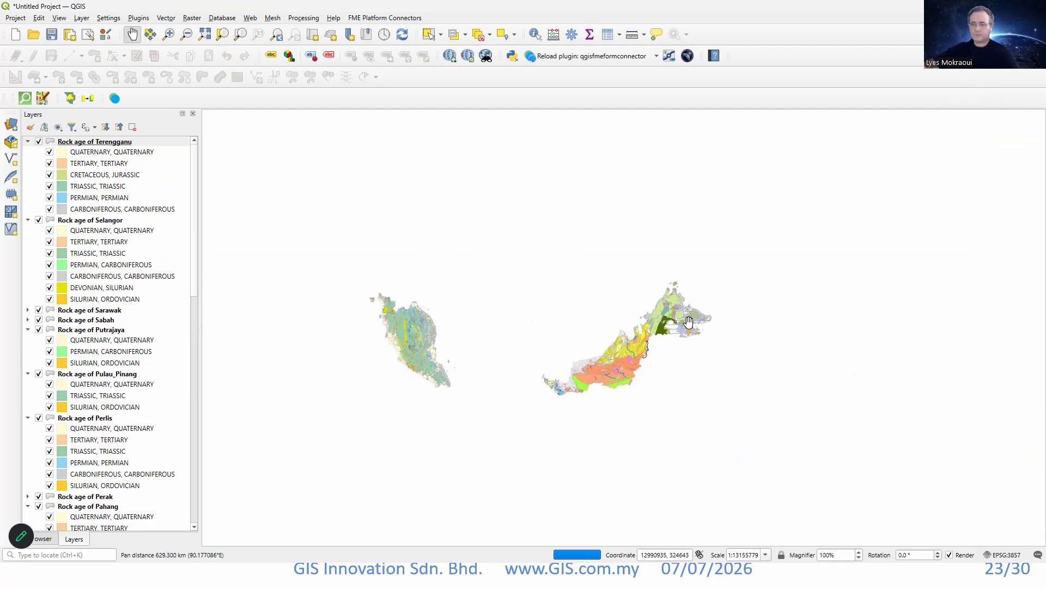
{"action": "scroll", "coordinate": [381, 360], "scroll_direction": "up", "scroll_amount": 2}
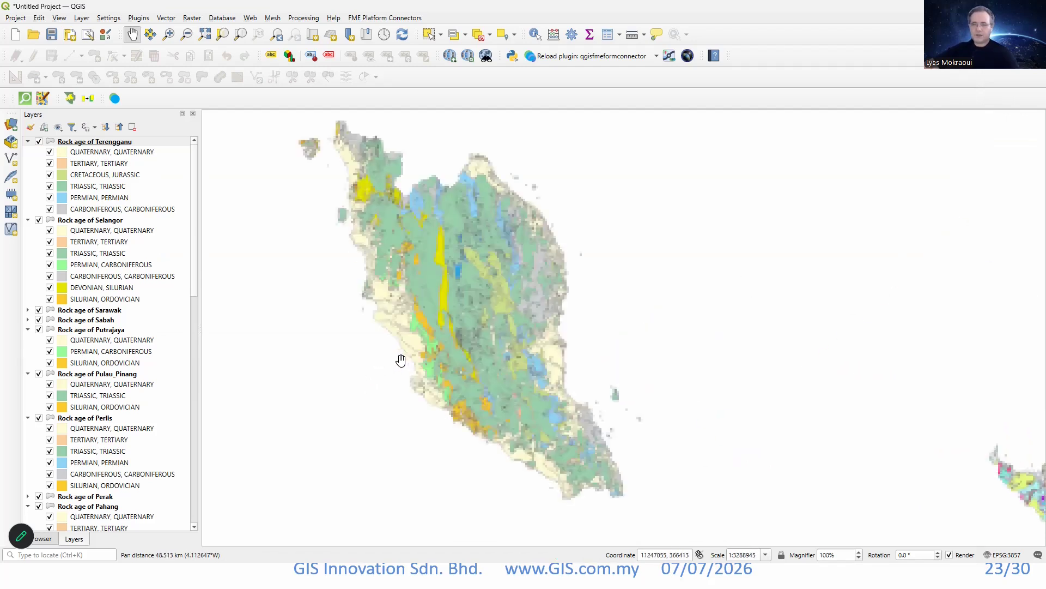
{"action": "scroll", "coordinate": [472, 309], "scroll_direction": "up", "scroll_amount": 2}
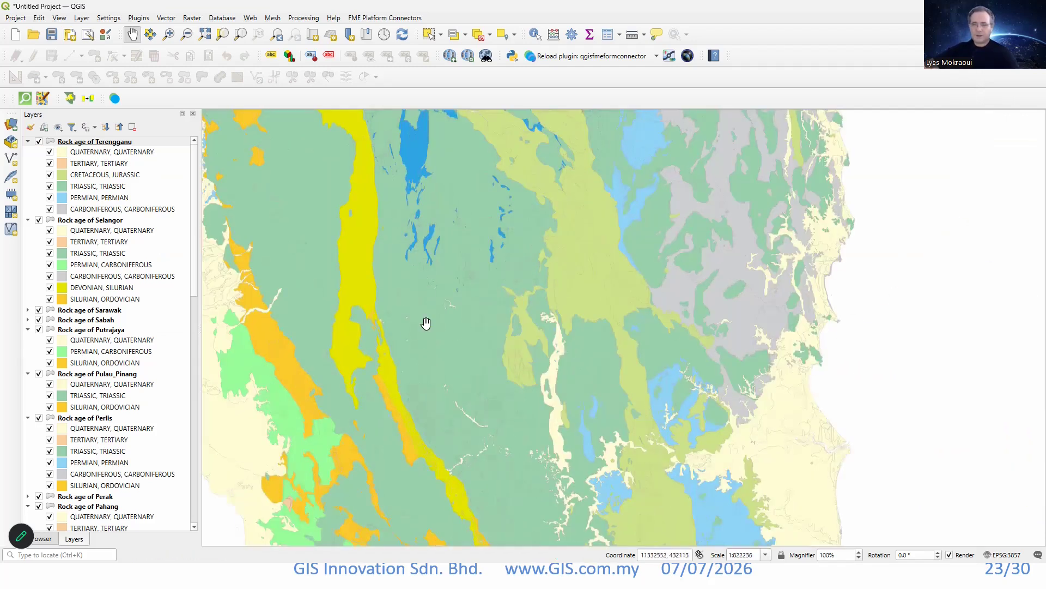
{"action": "scroll", "coordinate": [429, 324], "scroll_direction": "down", "scroll_amount": 1}
{"action": "scroll", "coordinate": [449, 312], "scroll_direction": "down", "scroll_amount": 1}
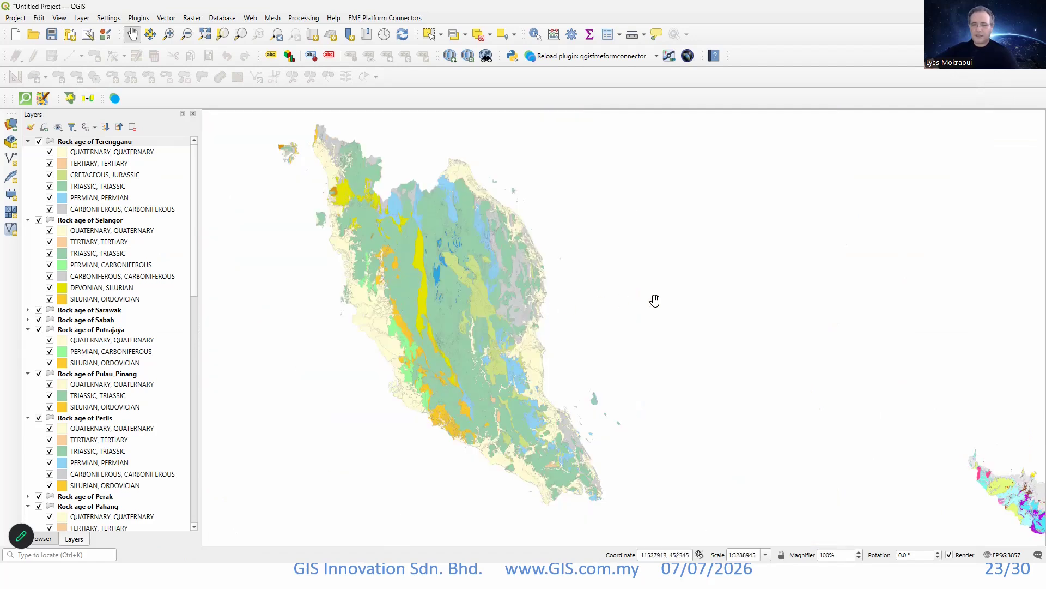
{"action": "left_click_drag", "start_coordinate": [788, 376], "coordinate": [514, 310]}
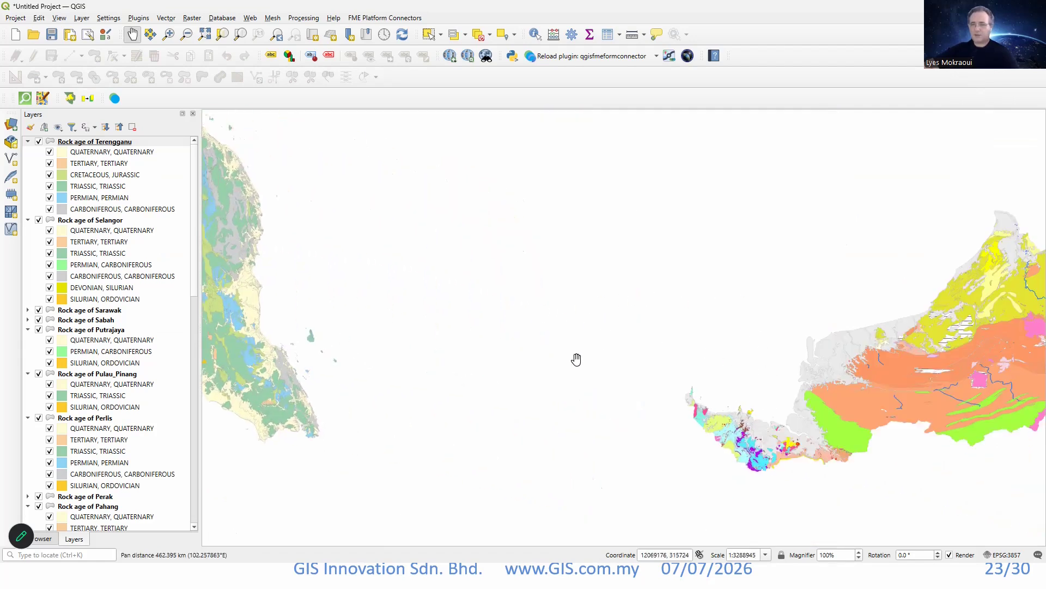
{"action": "left_click_drag", "start_coordinate": [545, 366], "coordinate": [809, 387]}
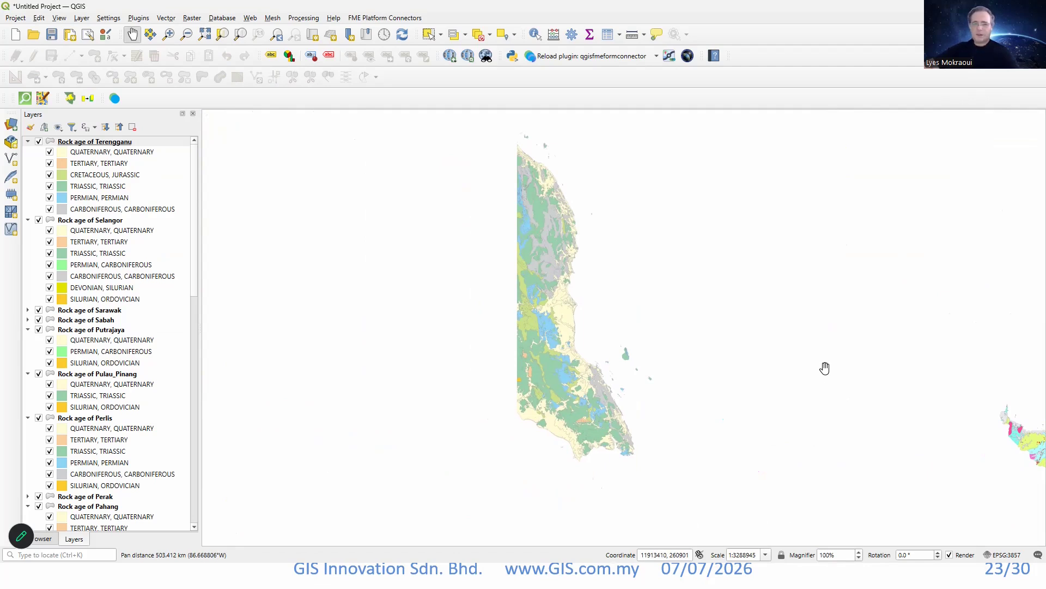
{"action": "left_click_drag", "start_coordinate": [759, 300], "coordinate": [775, 371]}
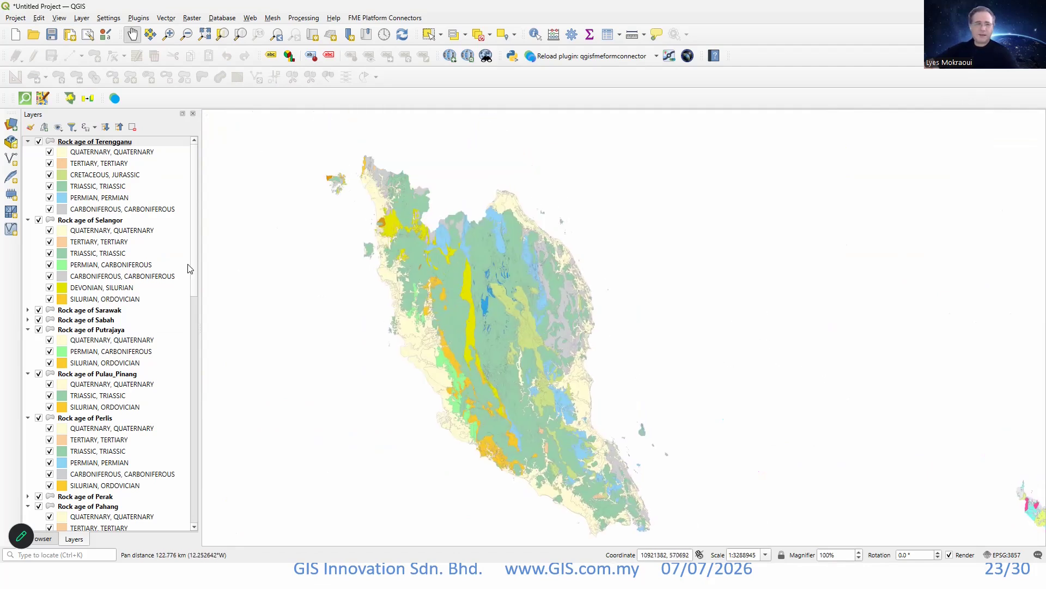
Hide all layers and turn only the Rock age of Terengganu layer back on.
{"action": "left_click", "coordinate": [59, 128]}
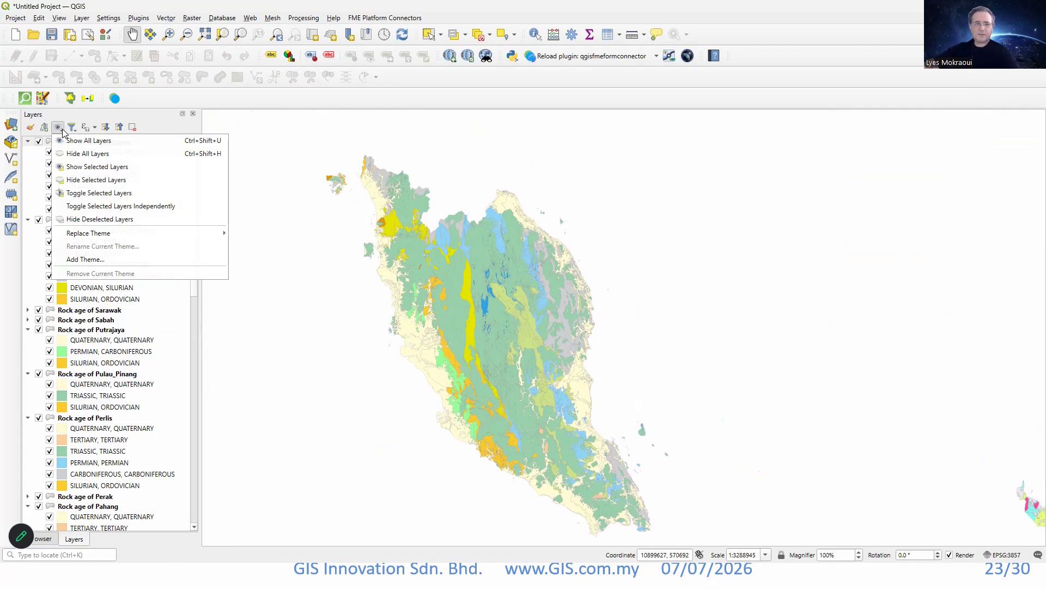
{"action": "left_click", "coordinate": [82, 154]}
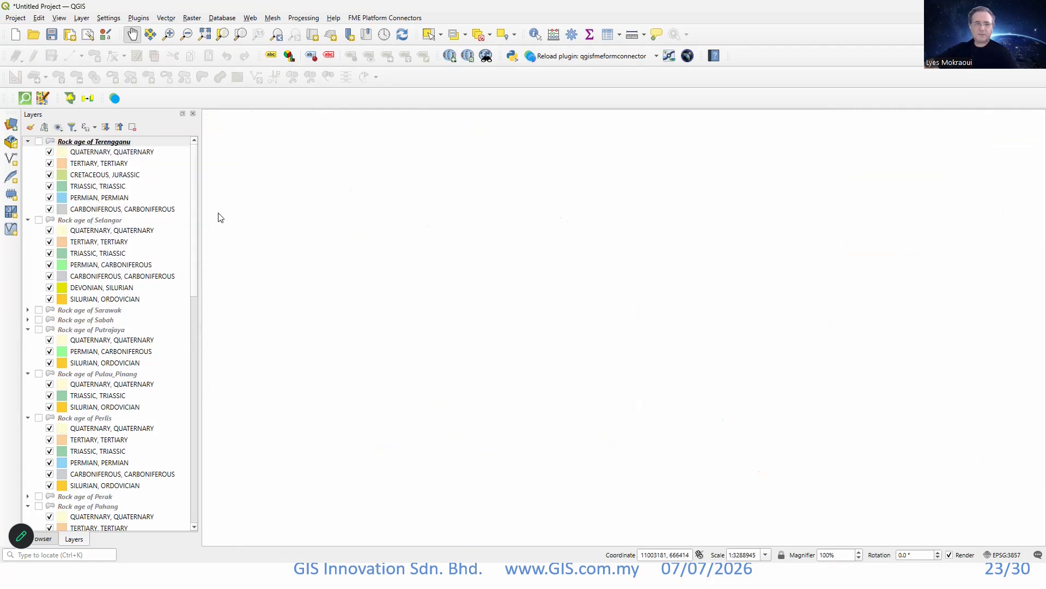
{"action": "left_click", "coordinate": [39, 141]}
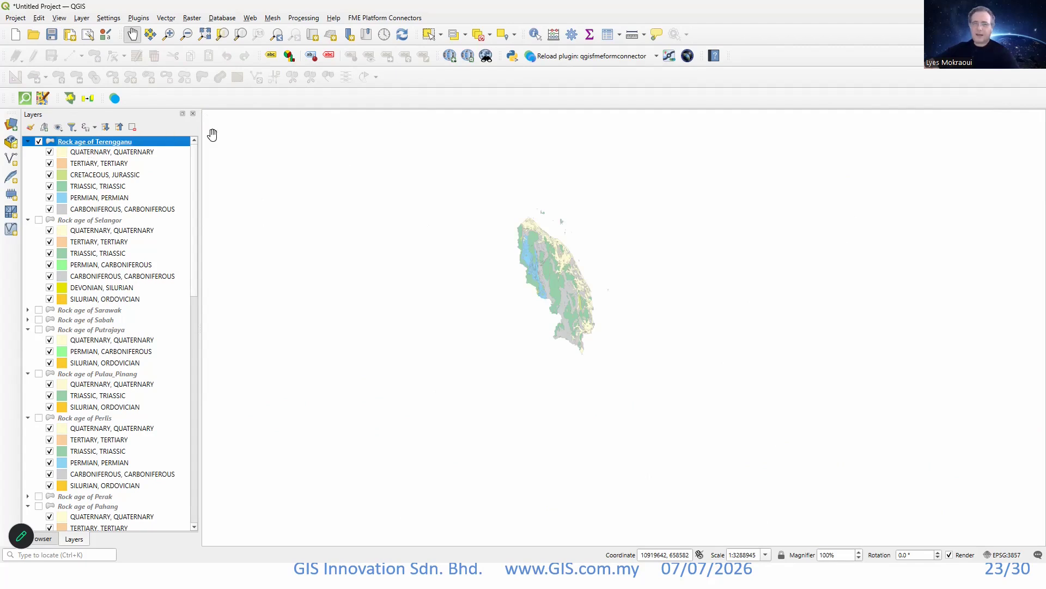
Open the attribute table of the Rock age of Terengganu layer and look through its geological records.
{"action": "left_click", "coordinate": [608, 36]}
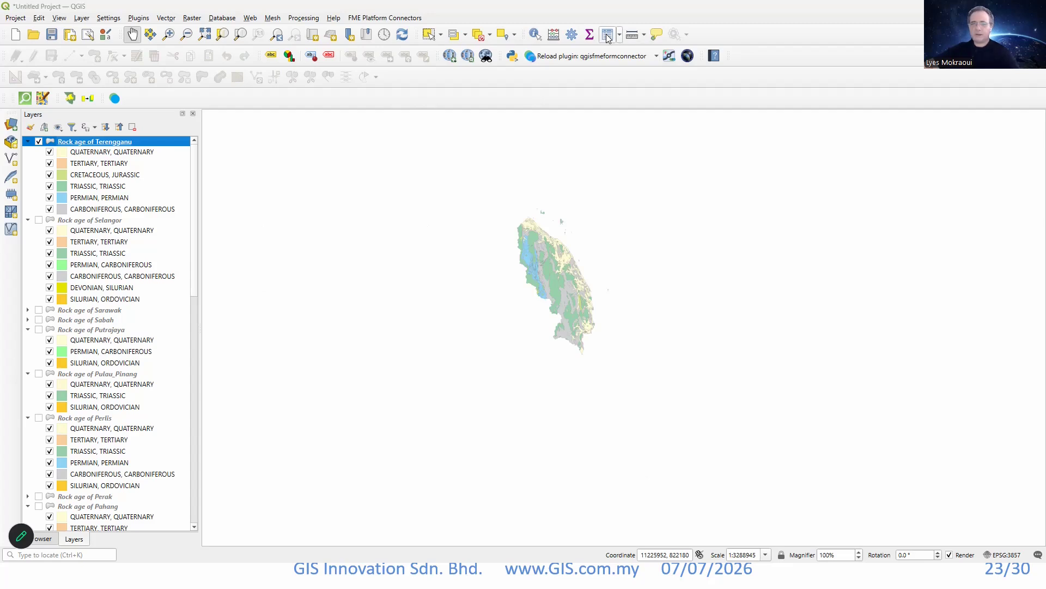
{"action": "left_click_drag", "start_coordinate": [560, 133], "coordinate": [664, 1]}
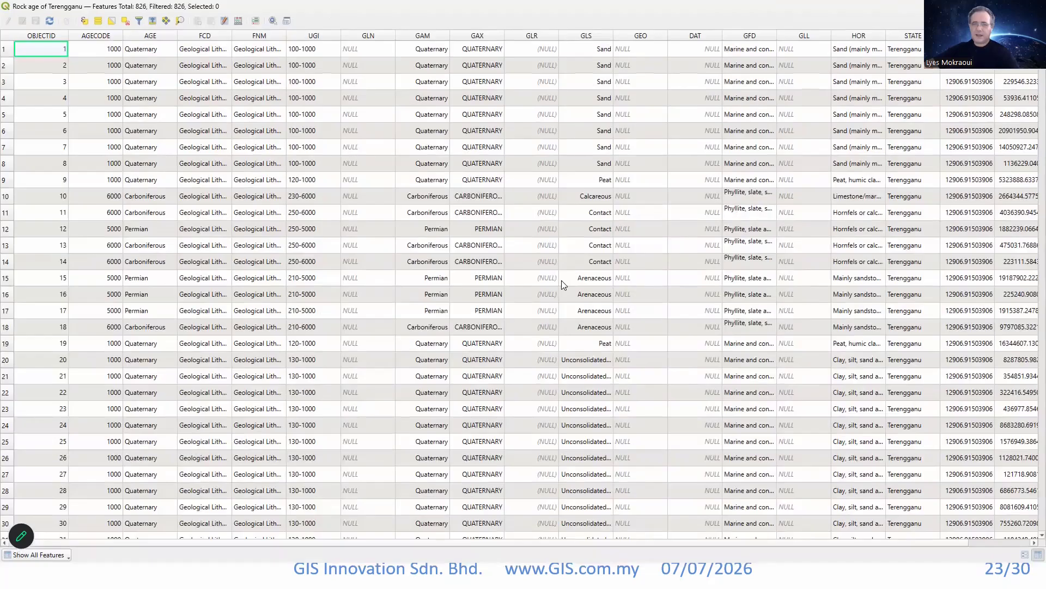
{"action": "scroll", "coordinate": [414, 240], "scroll_direction": "down", "scroll_amount": 14}
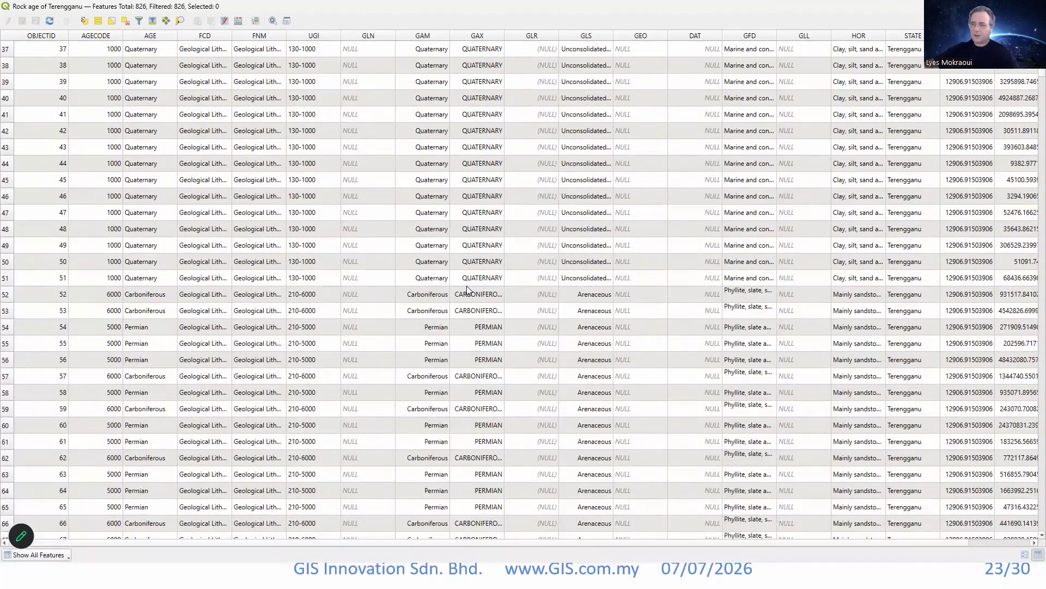
{"action": "scroll", "coordinate": [473, 309], "scroll_direction": "down", "scroll_amount": 20}
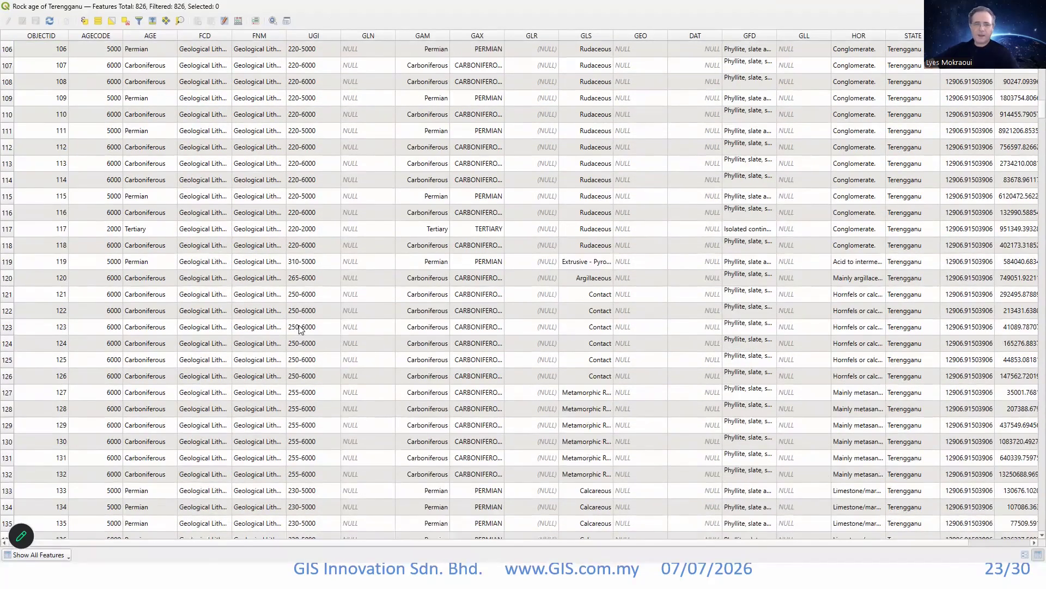
{"action": "scroll", "coordinate": [288, 296], "scroll_direction": "down", "scroll_amount": 20}
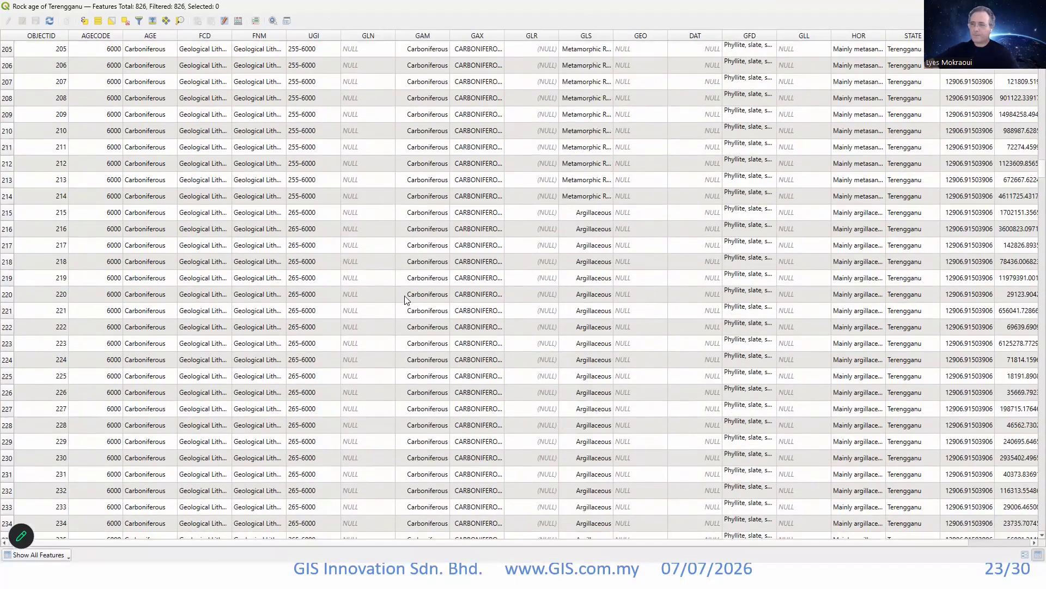
Look through further Carboniferous records in the Rock age of Terengganu attribute table and close the table.
{"action": "scroll", "coordinate": [491, 215], "scroll_direction": "down", "scroll_amount": 15}
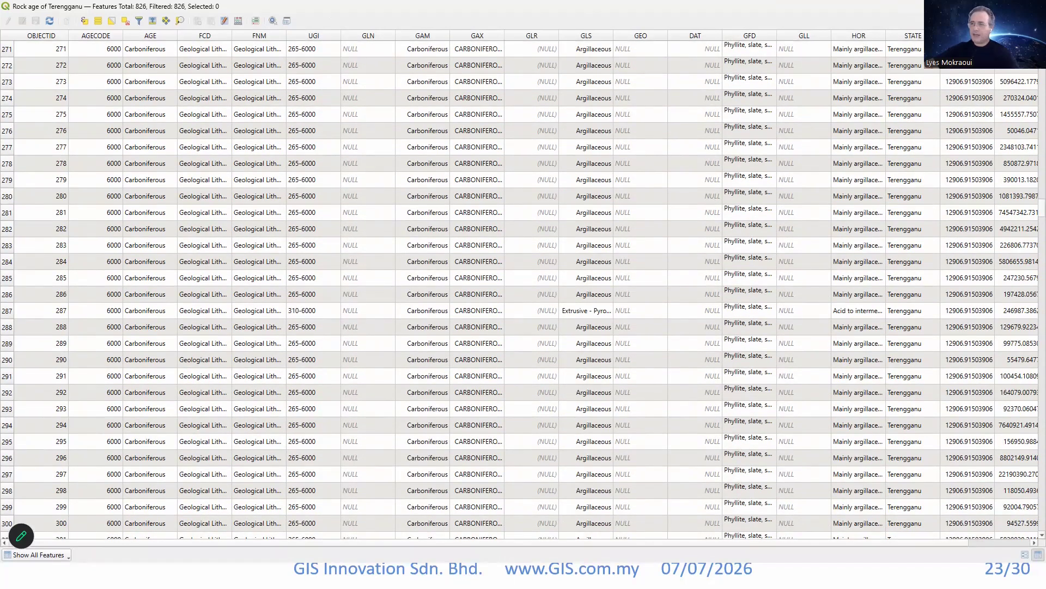
{"action": "left_click", "coordinate": [1033, 6]}
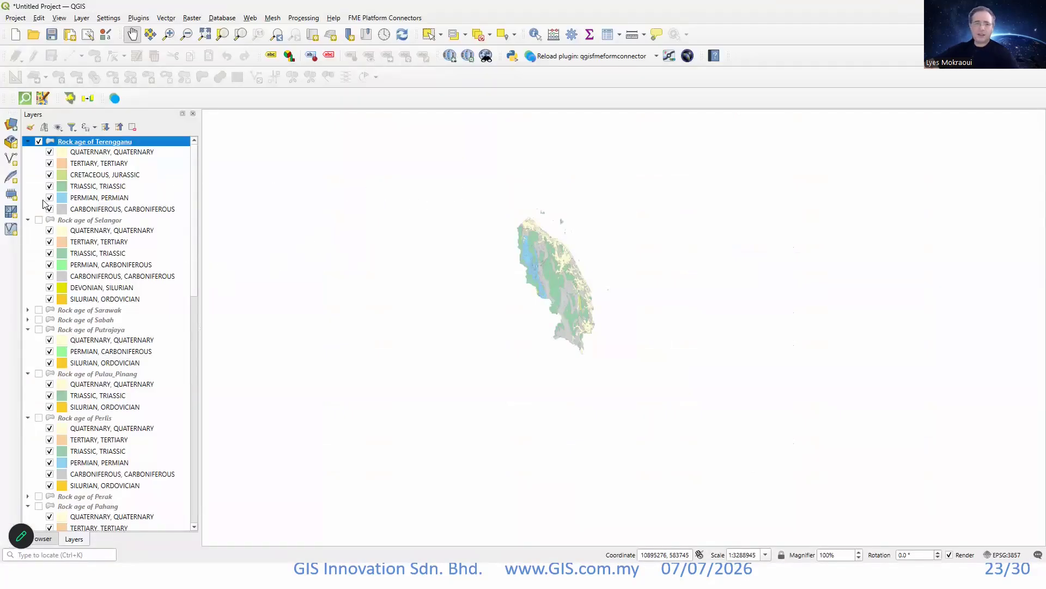
Start exporting the features of the Rock age of Terengganu layer as a GeoPackage and choose D:\randd\geology as the output folder.
{"action": "right_click", "coordinate": [85, 142]}
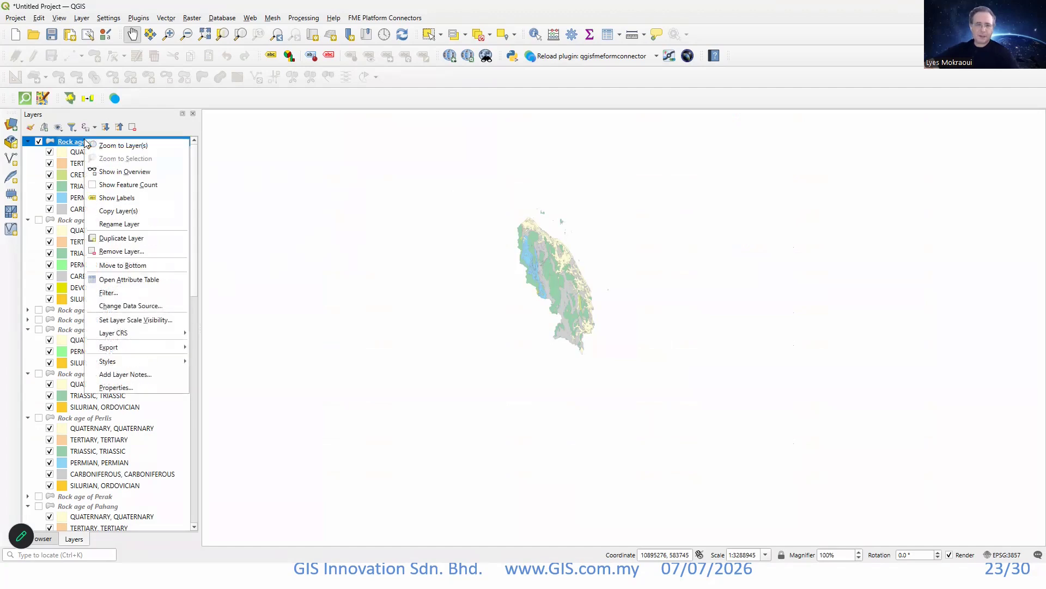
{"action": "mouse_move", "coordinate": [146, 347]}
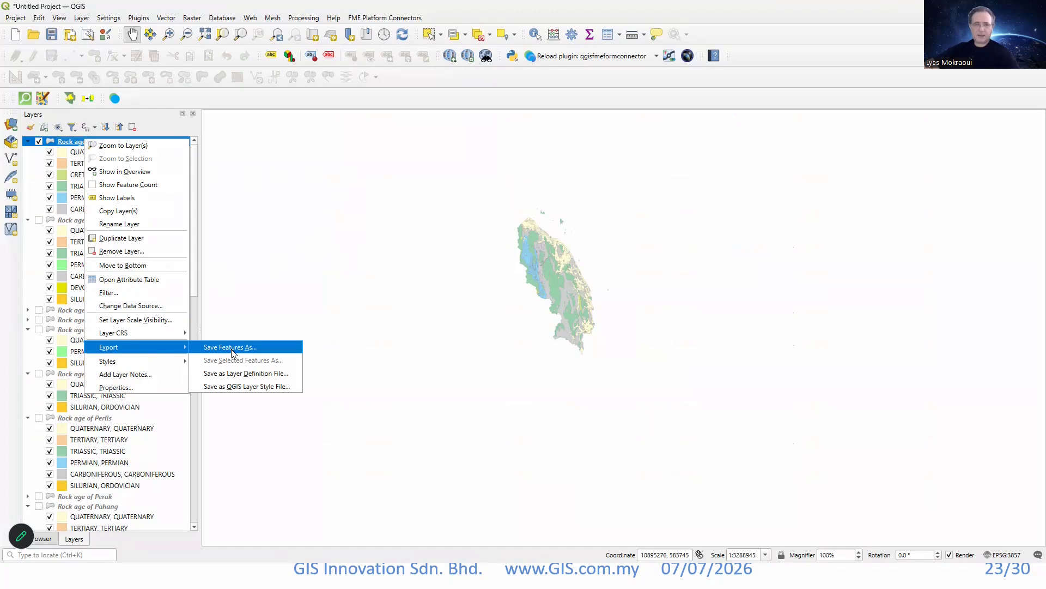
{"action": "left_click", "coordinate": [251, 347]}
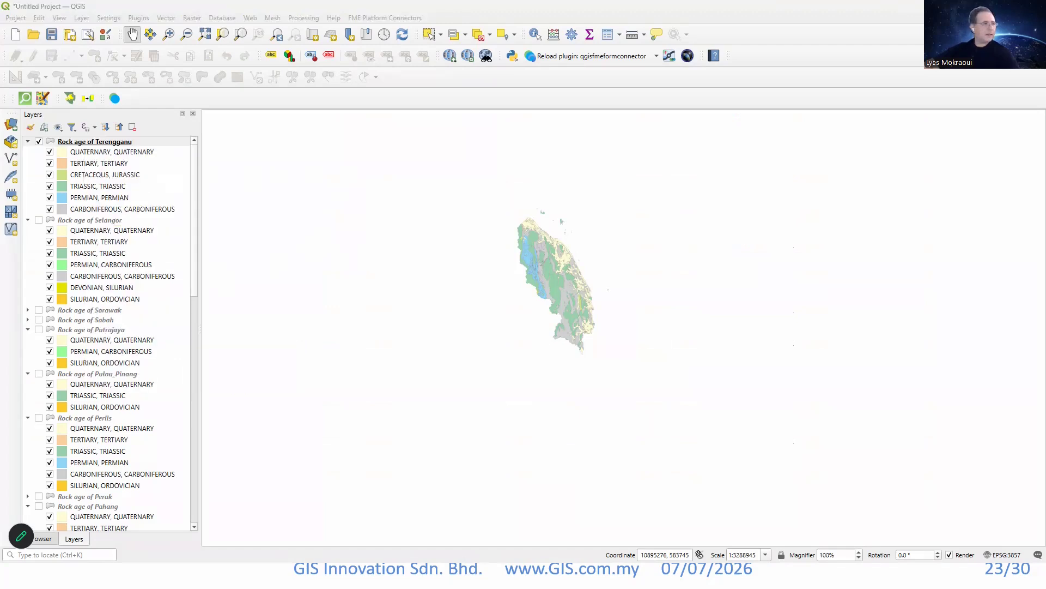
{"action": "left_click_drag", "start_coordinate": [116, 136], "coordinate": [370, 157]}
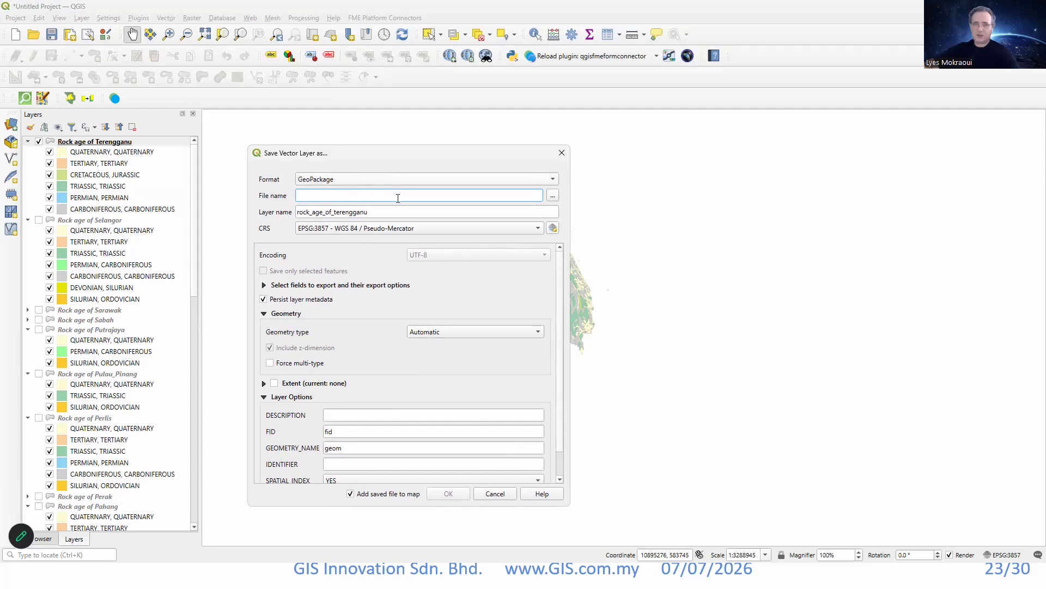
{"action": "left_click", "coordinate": [553, 195]}
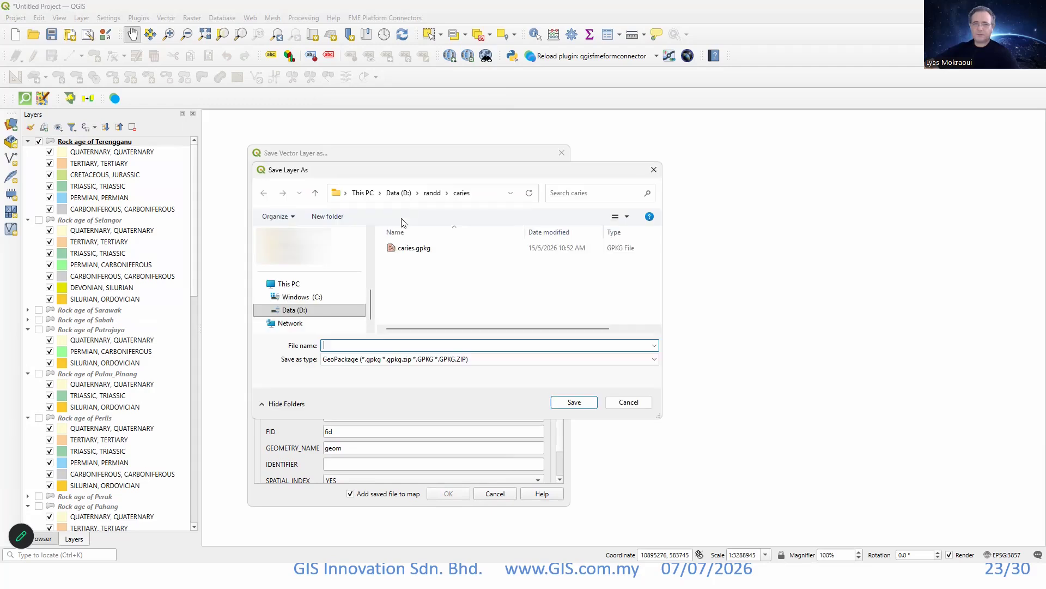
{"action": "left_click", "coordinate": [433, 194]}
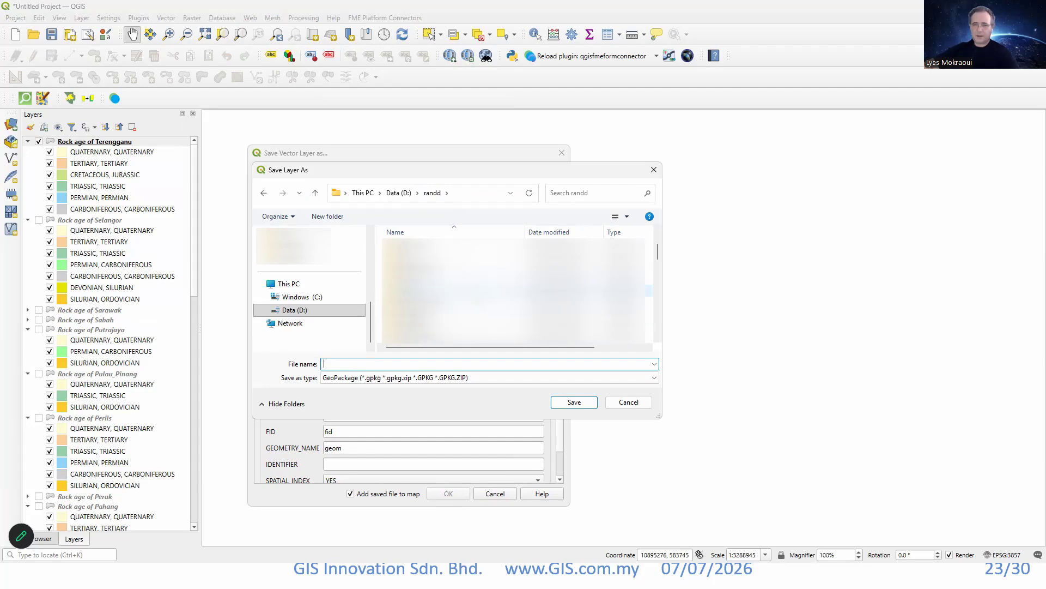
{"action": "scroll", "coordinate": [464, 290], "scroll_direction": "down", "scroll_amount": 1}
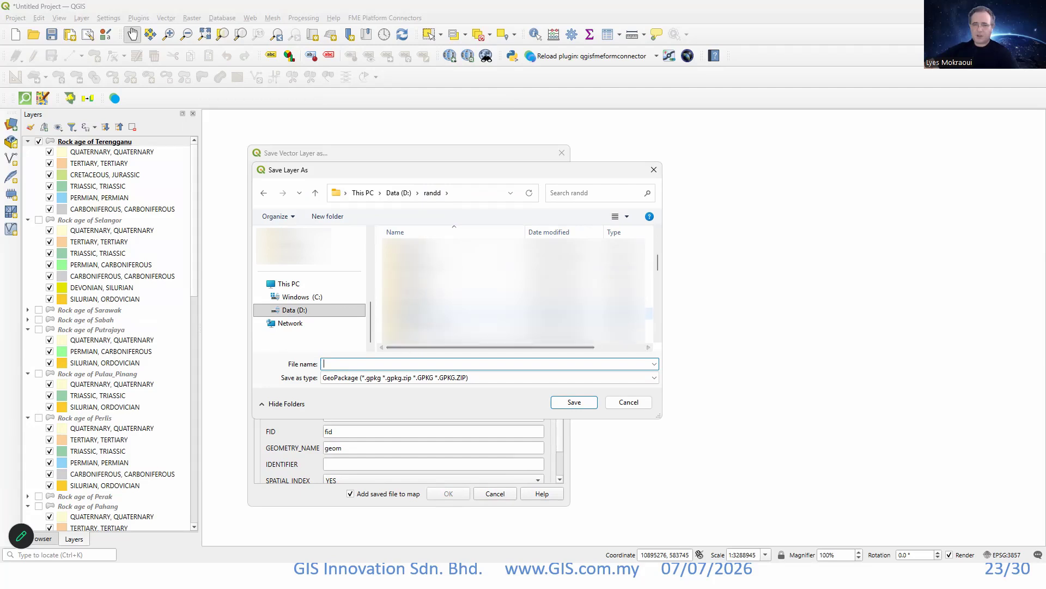
{"action": "left_click", "coordinate": [408, 313]}
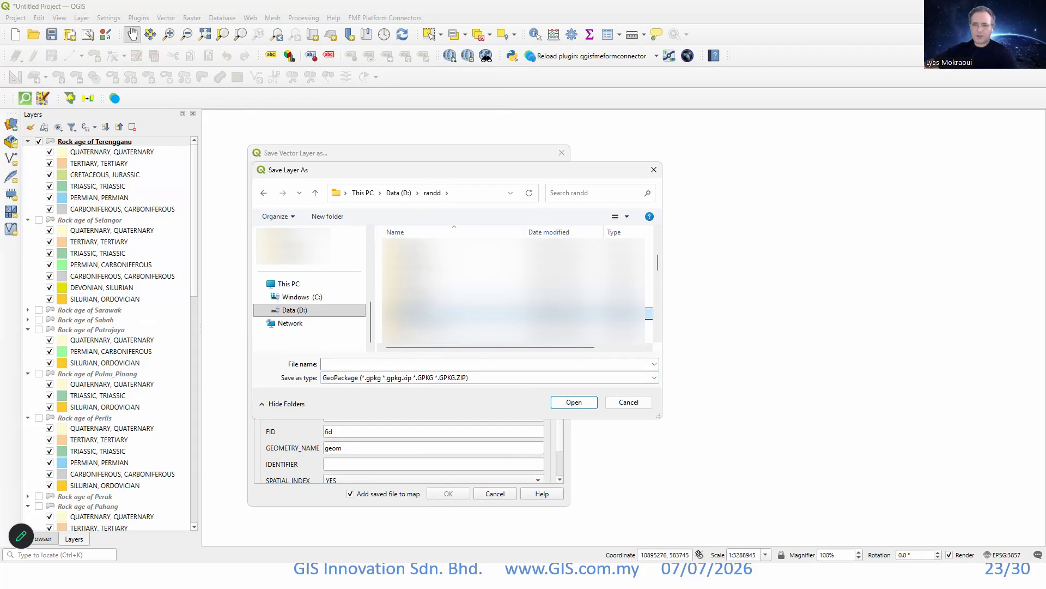
{"action": "double_click", "coordinate": [416, 315]}
{"action": "left_click", "coordinate": [357, 362]}
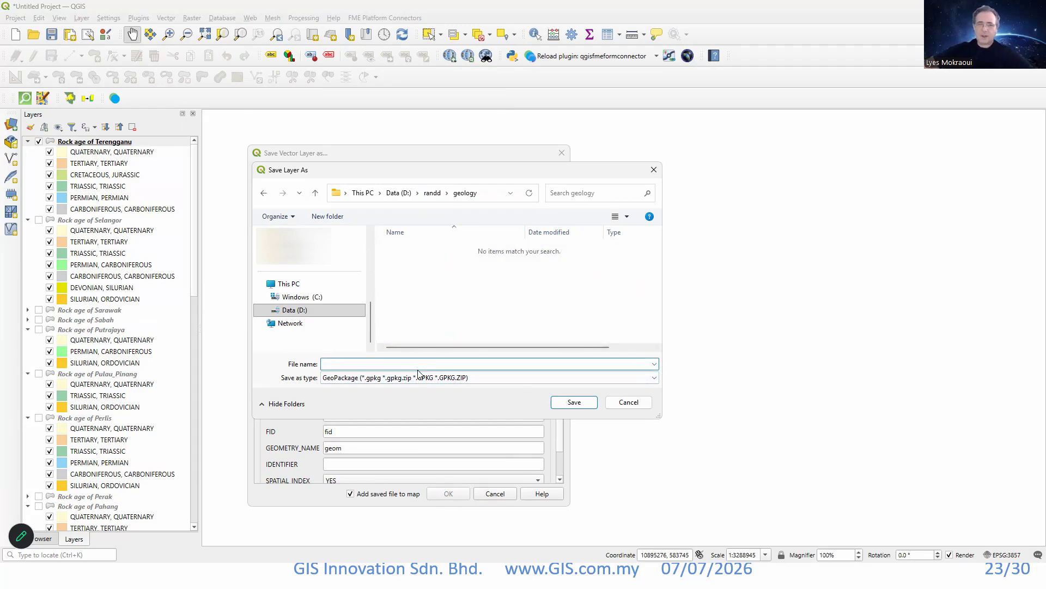
Name the GeoPackage file geology and export the layer to it as rock_age_of_terengganu in EPSG:3857, adding it to the map.
{"action": "left_click_drag", "start_coordinate": [357, 178], "coordinate": [386, 254]}
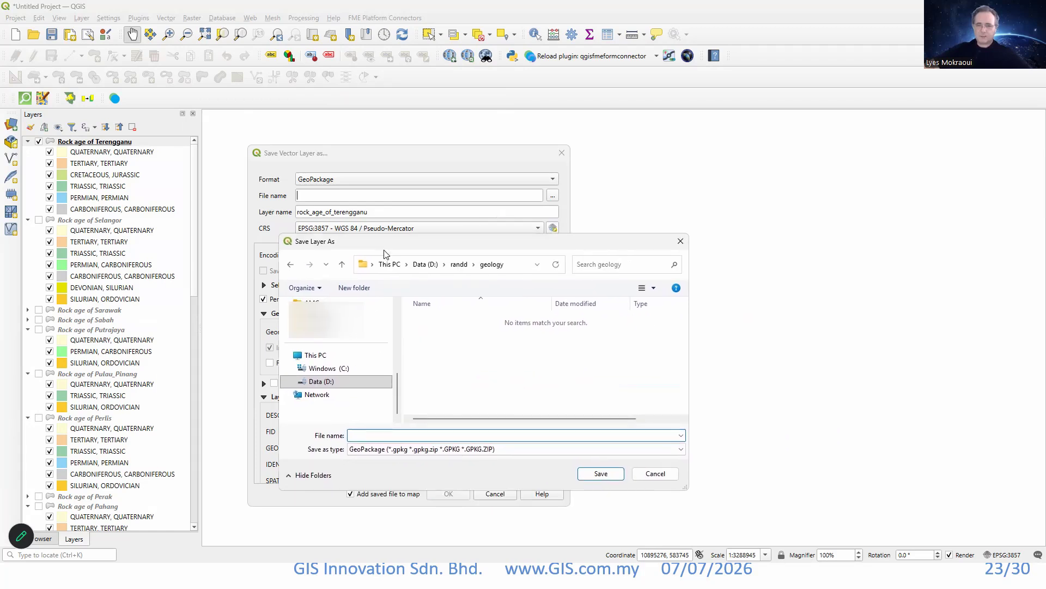
{"action": "type", "text": "te"}
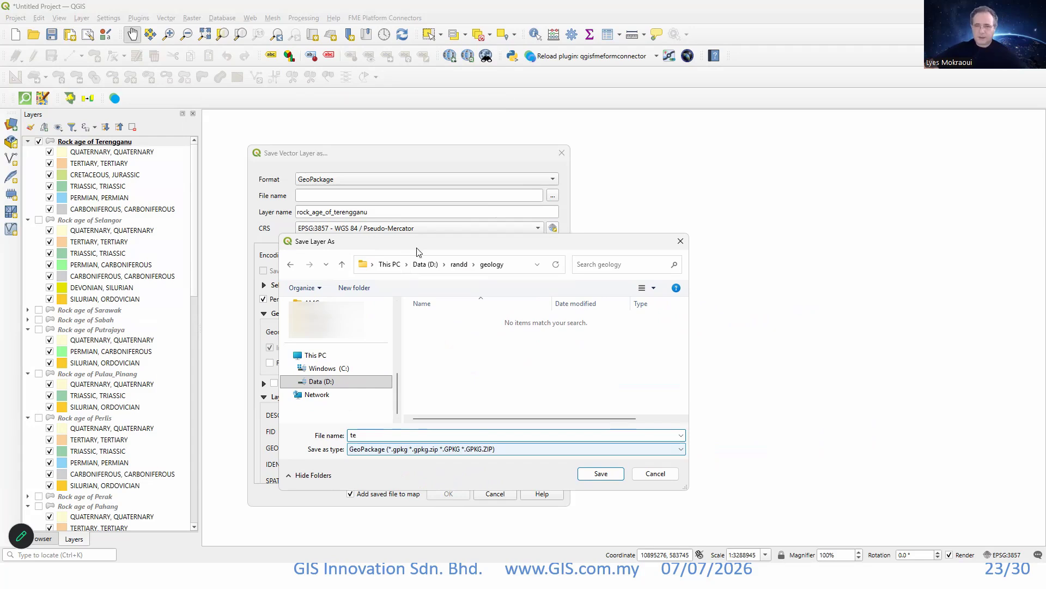
{"action": "key", "text": "BackSpace"}
{"action": "type", "text": "geology"}
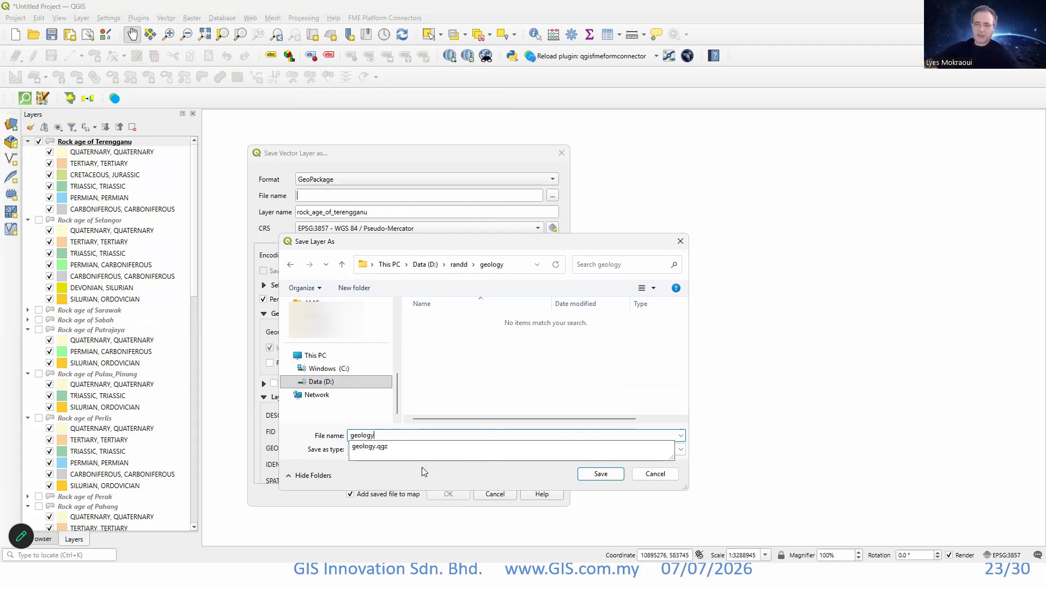
{"action": "left_click", "coordinate": [359, 475]}
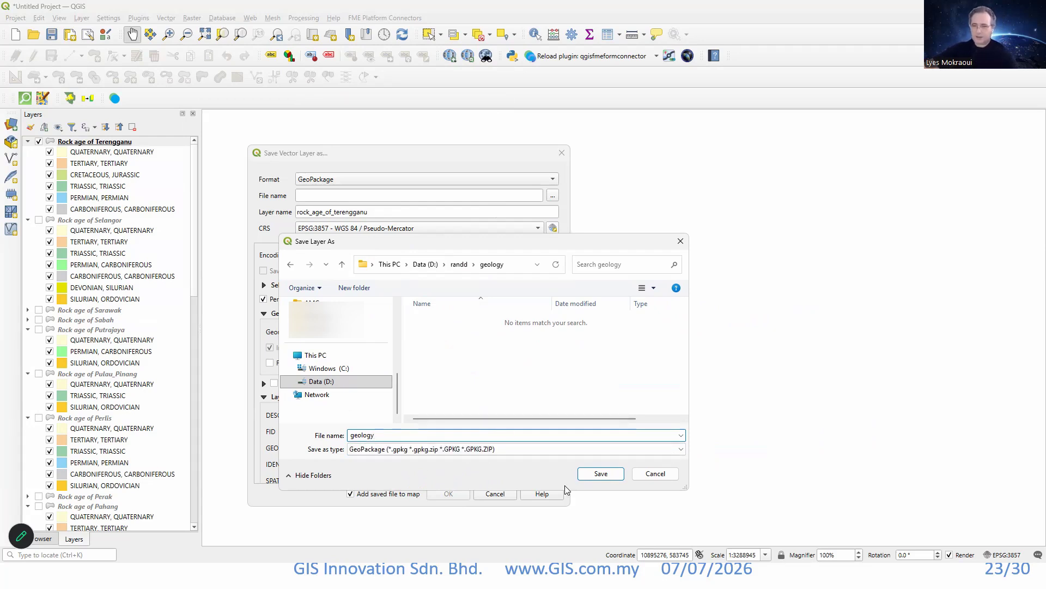
{"action": "left_click", "coordinate": [601, 473]}
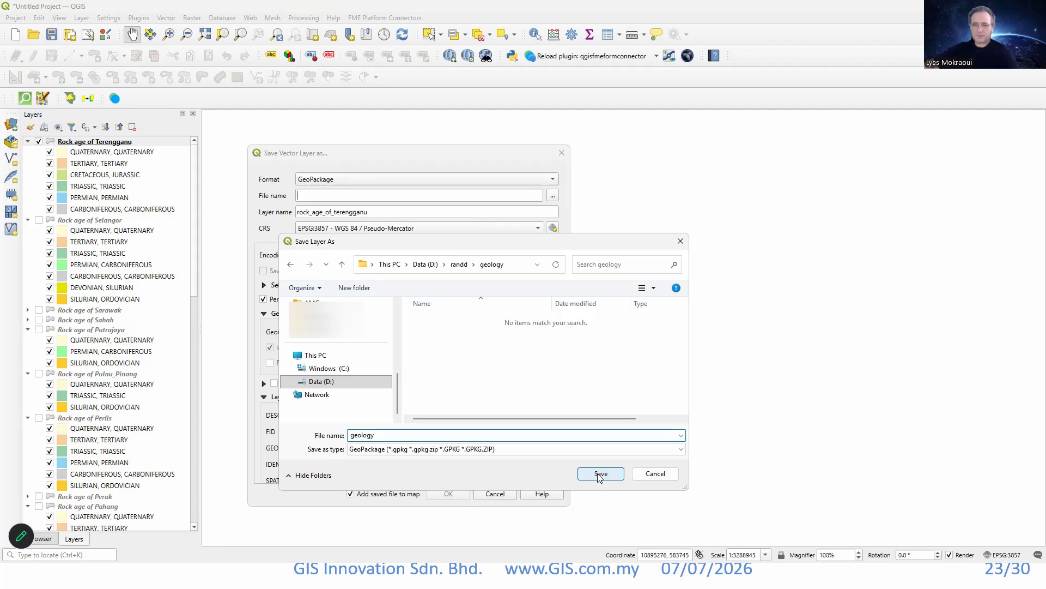
{"action": "left_click", "coordinate": [599, 474]}
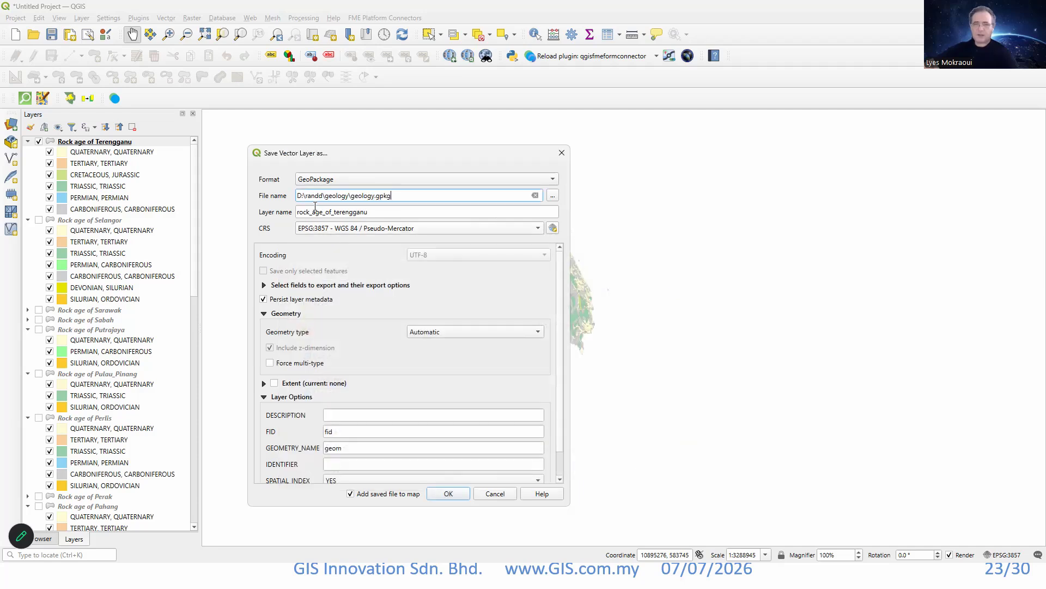
{"action": "left_click", "coordinate": [447, 493]}
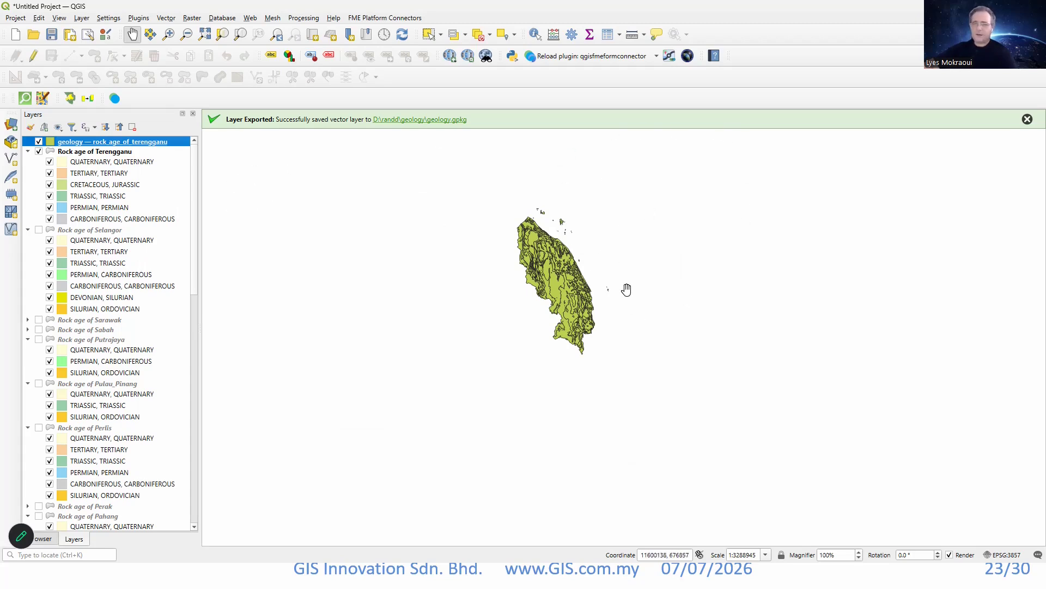
Compare the exported Terengganu layer with the original service layer on the map and check the exported layer's attribute table.
{"action": "scroll", "coordinate": [594, 289], "scroll_direction": "up", "scroll_amount": 1}
{"action": "scroll", "coordinate": [565, 273], "scroll_direction": "up", "scroll_amount": 1}
{"action": "scroll", "coordinate": [485, 241], "scroll_direction": "down", "scroll_amount": 1}
{"action": "left_click_drag", "start_coordinate": [485, 241], "coordinate": [506, 305]}
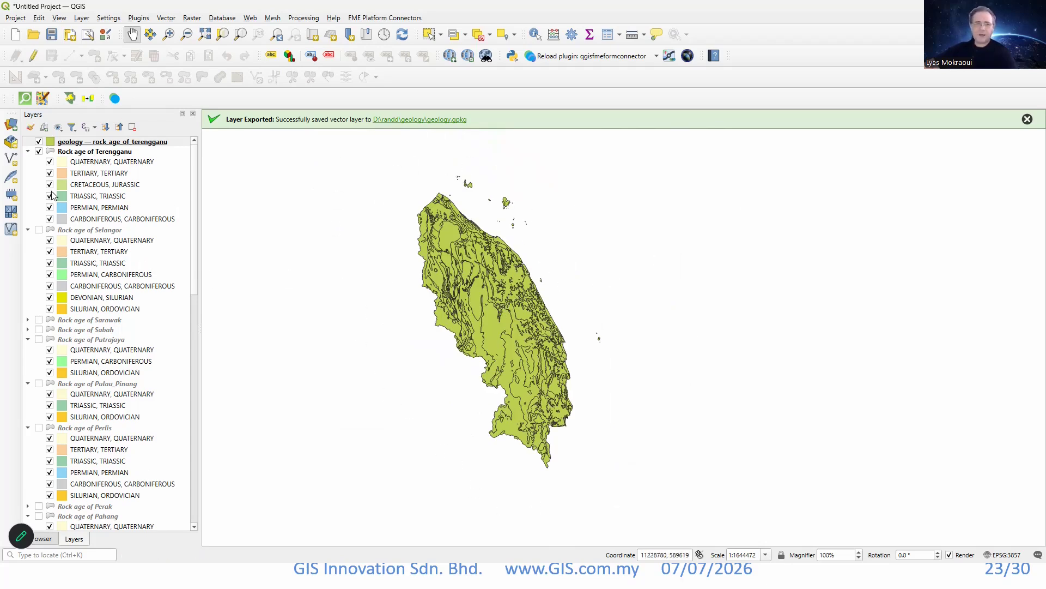
{"action": "left_click", "coordinate": [38, 142]}
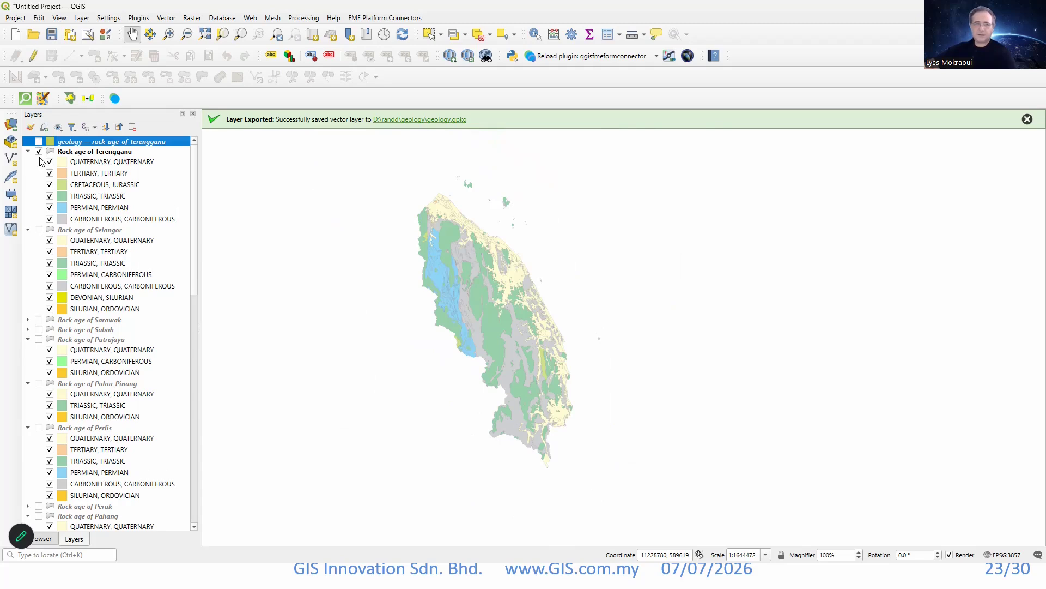
{"action": "left_click", "coordinate": [38, 142]}
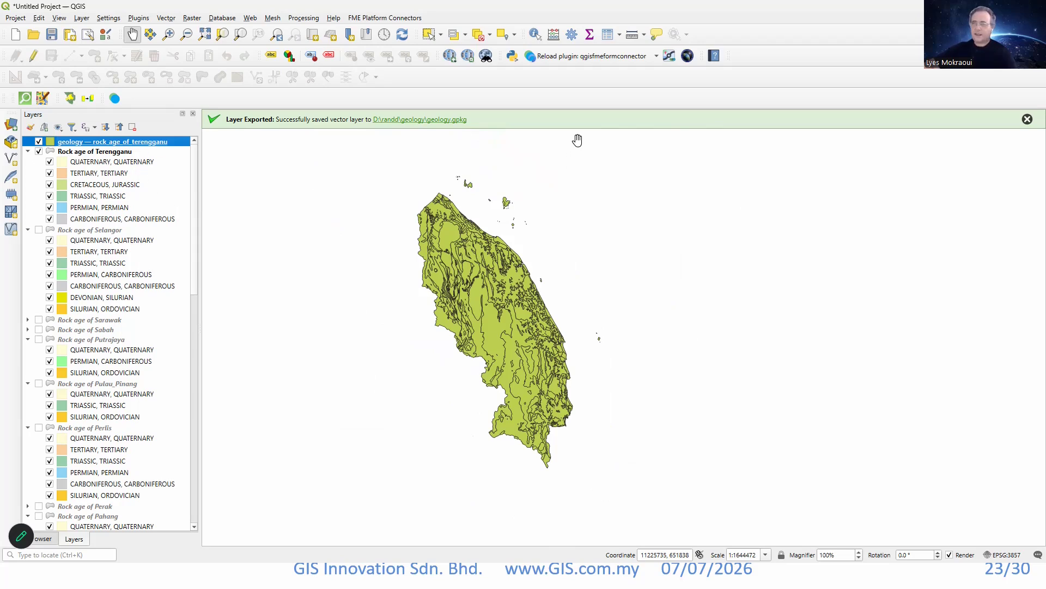
{"action": "left_click", "coordinate": [608, 35]}
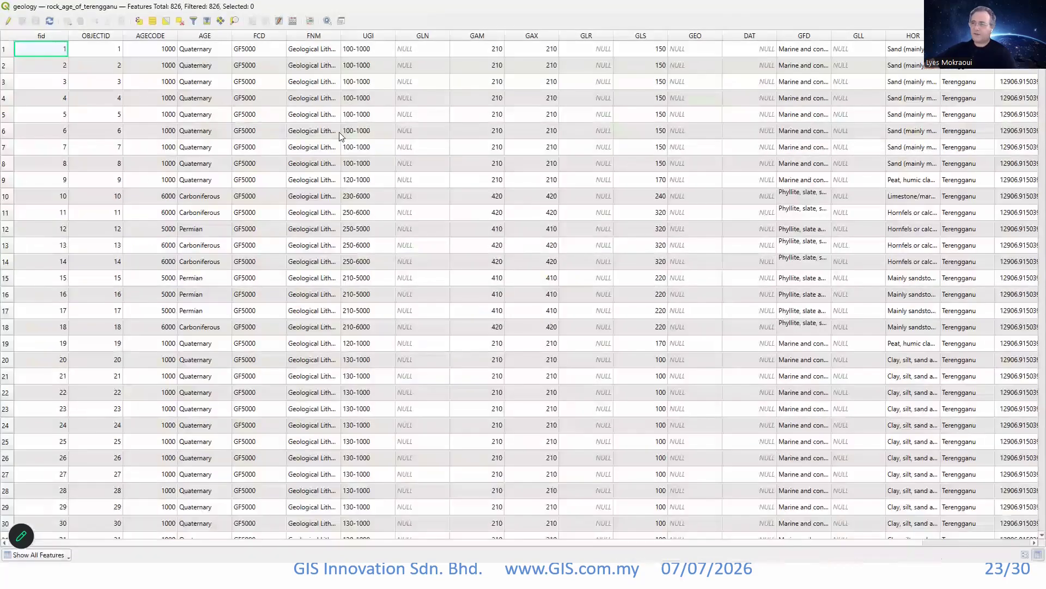
{"action": "left_click", "coordinate": [1034, 7]}
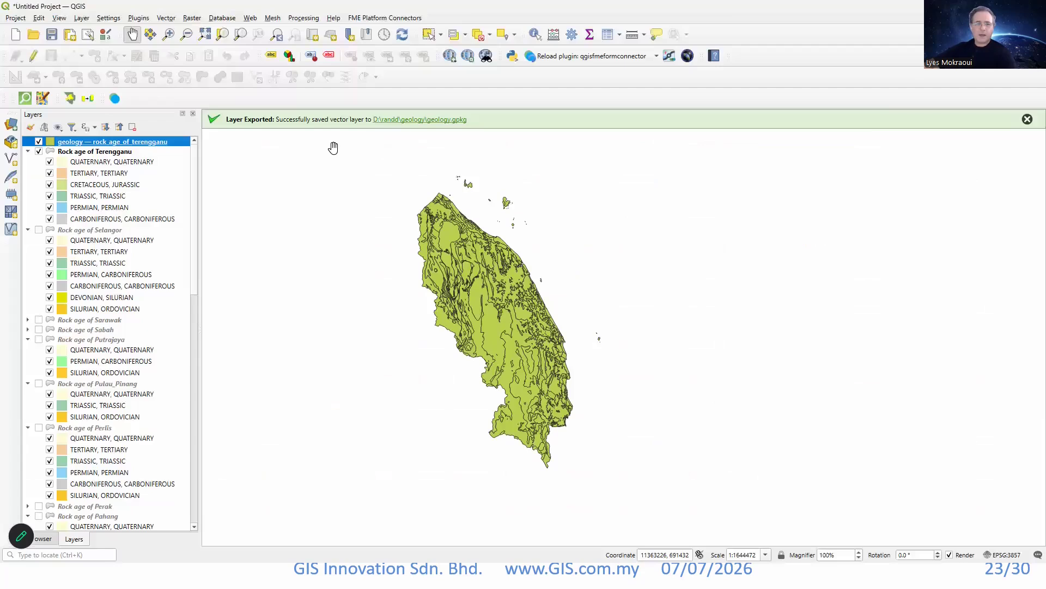
Copy all style categories from the original Rock age of Terengganu layer.
{"action": "left_click", "coordinate": [93, 153]}
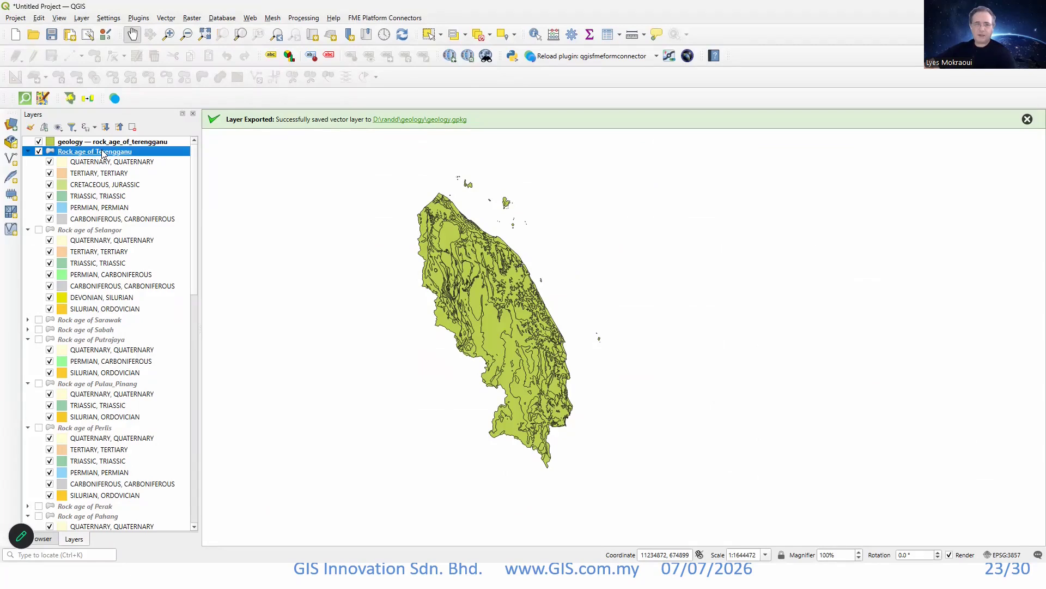
{"action": "right_click", "coordinate": [103, 154]}
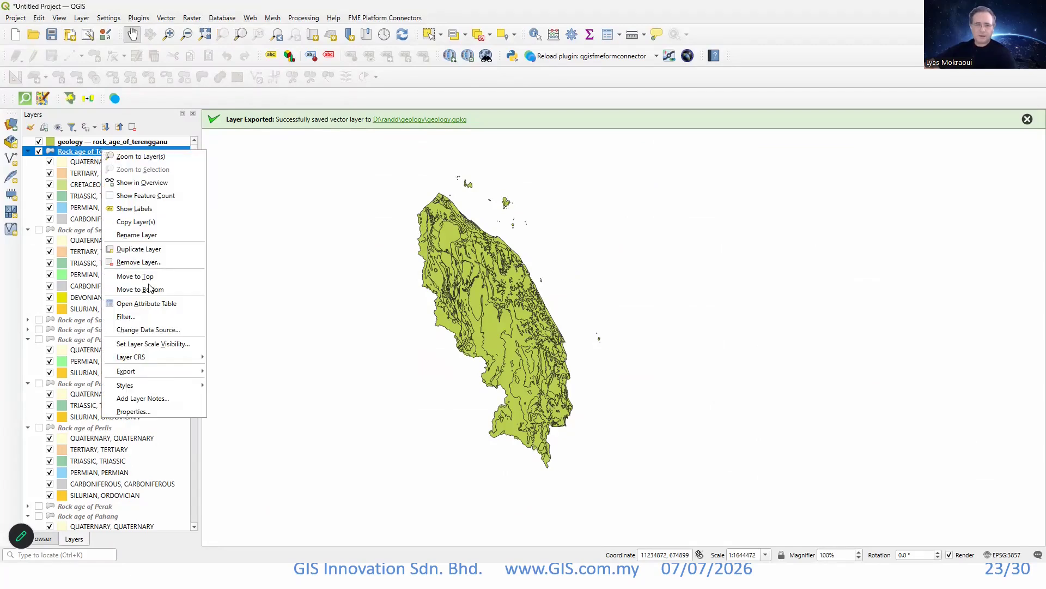
{"action": "mouse_move", "coordinate": [180, 389]}
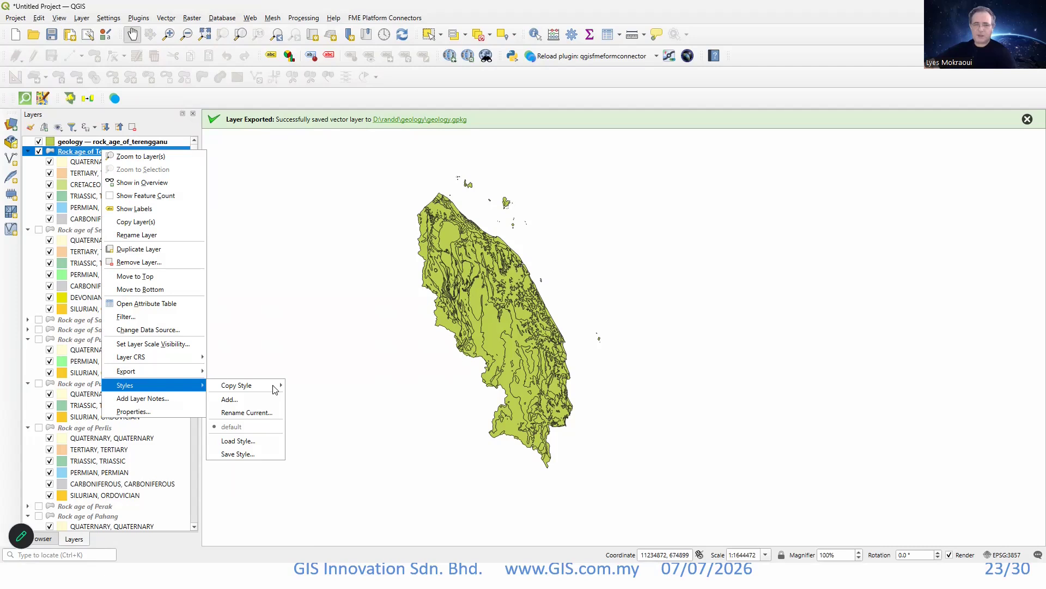
{"action": "mouse_move", "coordinate": [274, 388]}
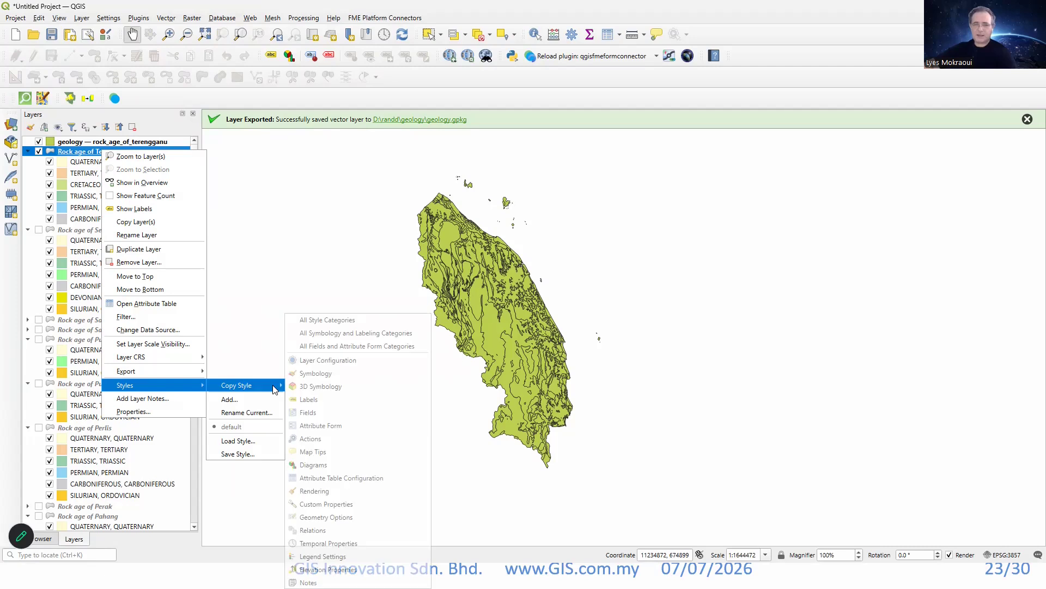
{"action": "left_click", "coordinate": [330, 320]}
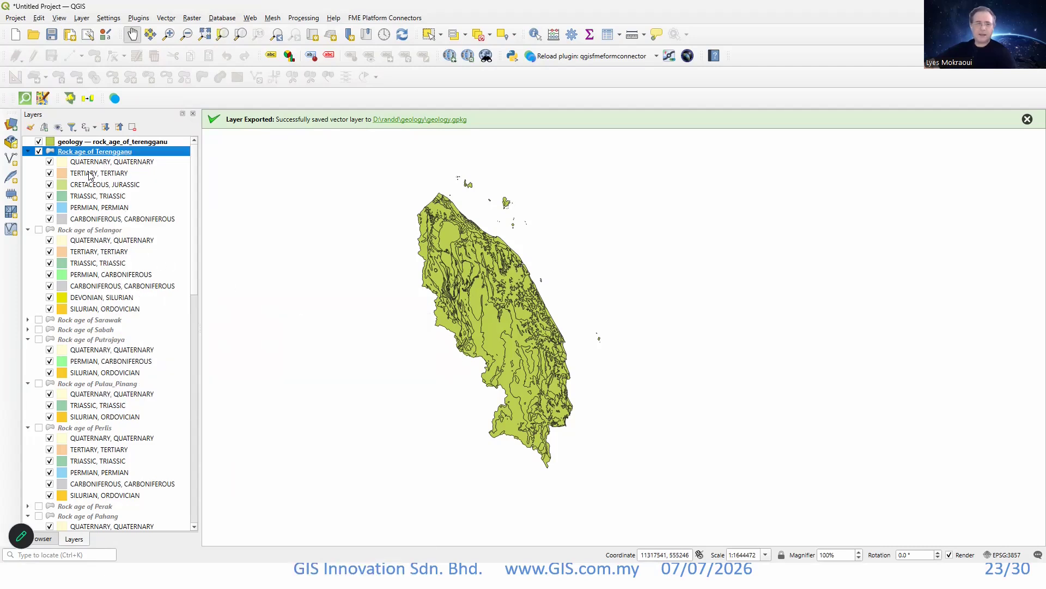
Paste all style categories onto the exported geology — rock_age_of_terengganu layer.
{"action": "left_click", "coordinate": [91, 143]}
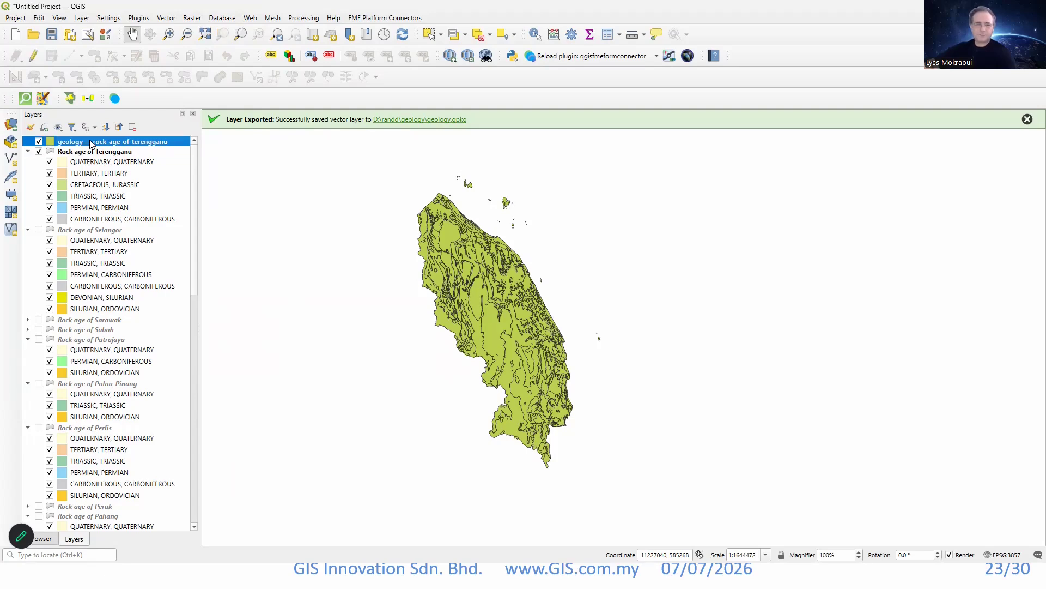
{"action": "right_click", "coordinate": [91, 142]}
{"action": "mouse_move", "coordinate": [169, 385]}
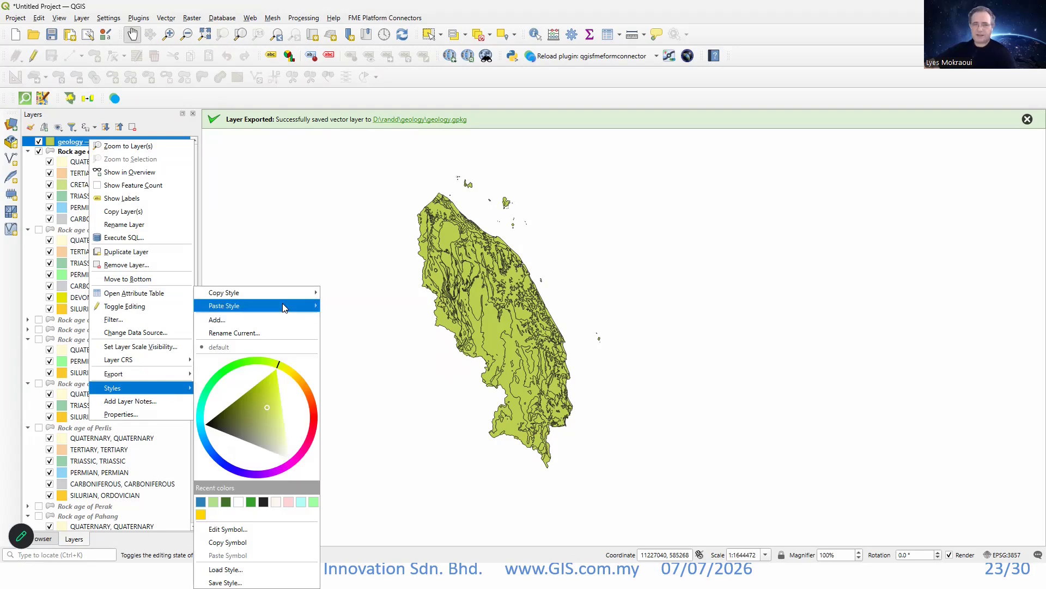
{"action": "mouse_move", "coordinate": [282, 305]}
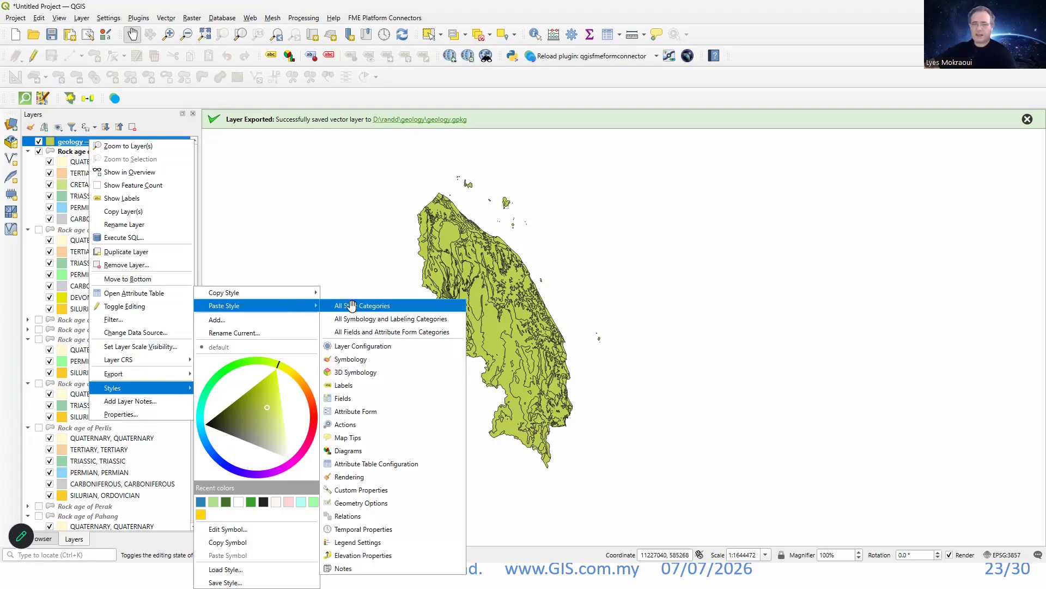
{"action": "left_click", "coordinate": [352, 305]}
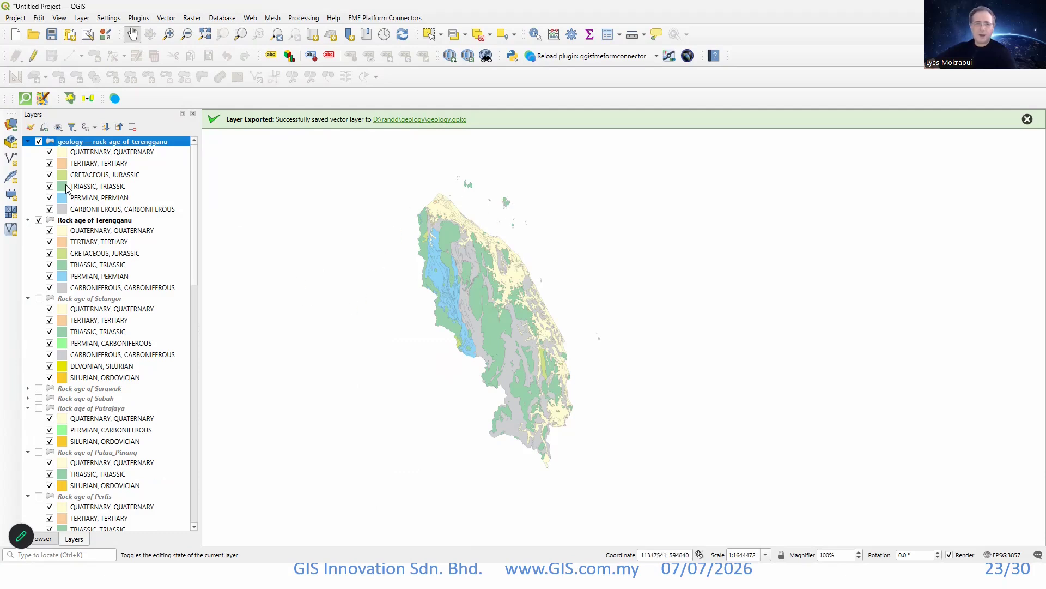
Hide the original Rock age of Terengganu layer and inspect the restyled exported copy in detail on the map.
{"action": "left_click", "coordinate": [39, 220]}
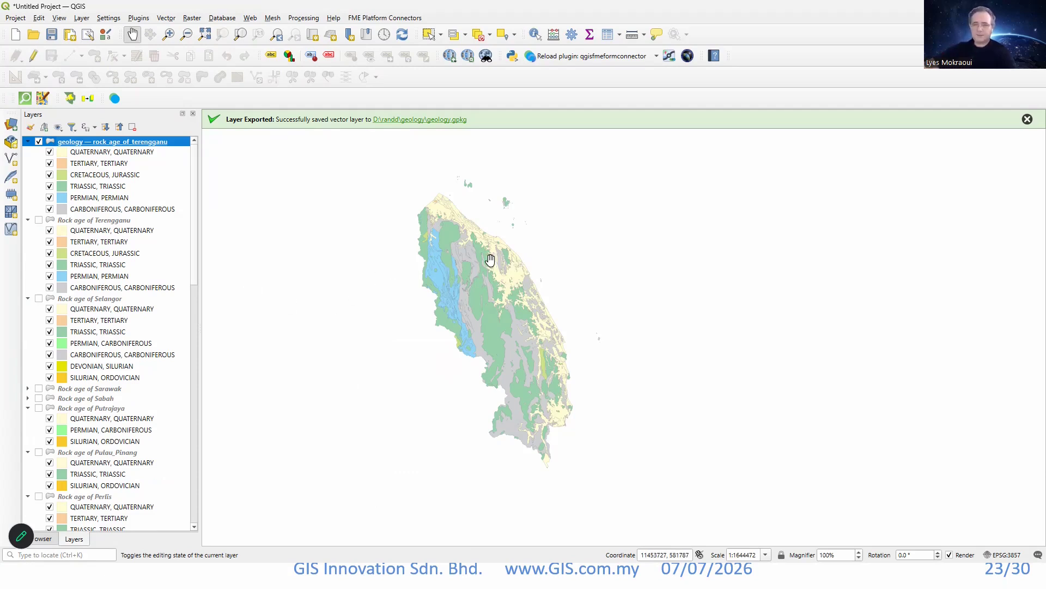
{"action": "scroll", "coordinate": [460, 264], "scroll_direction": "up", "scroll_amount": 3}
{"action": "scroll", "coordinate": [447, 280], "scroll_direction": "down", "scroll_amount": 4}
{"action": "left_click_drag", "start_coordinate": [458, 309], "coordinate": [492, 299]}
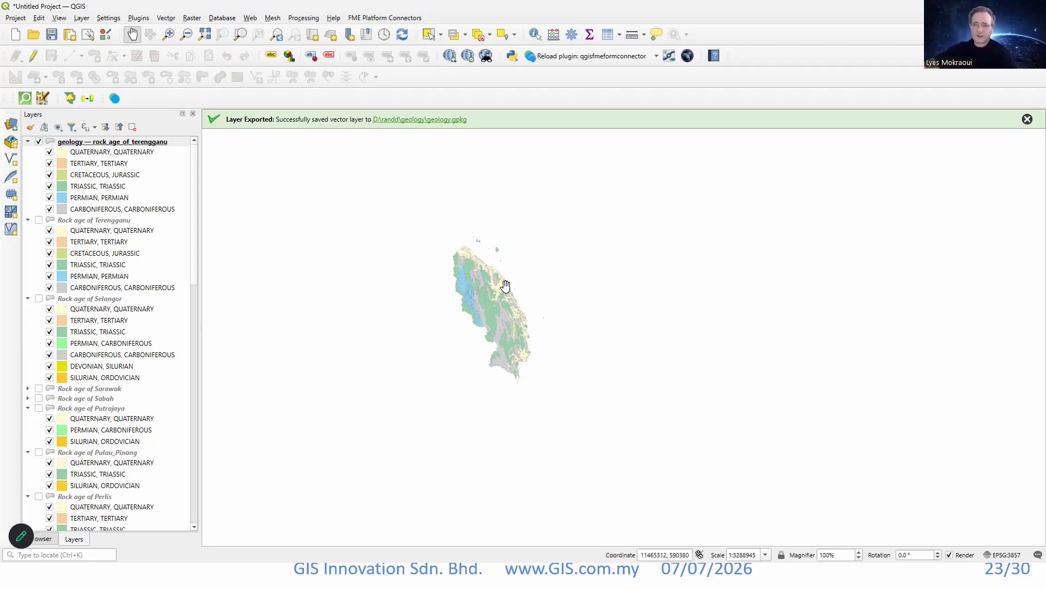
{"action": "scroll", "coordinate": [483, 298], "scroll_direction": "up", "scroll_amount": 1}
{"action": "scroll", "coordinate": [452, 305], "scroll_direction": "up", "scroll_amount": 2}
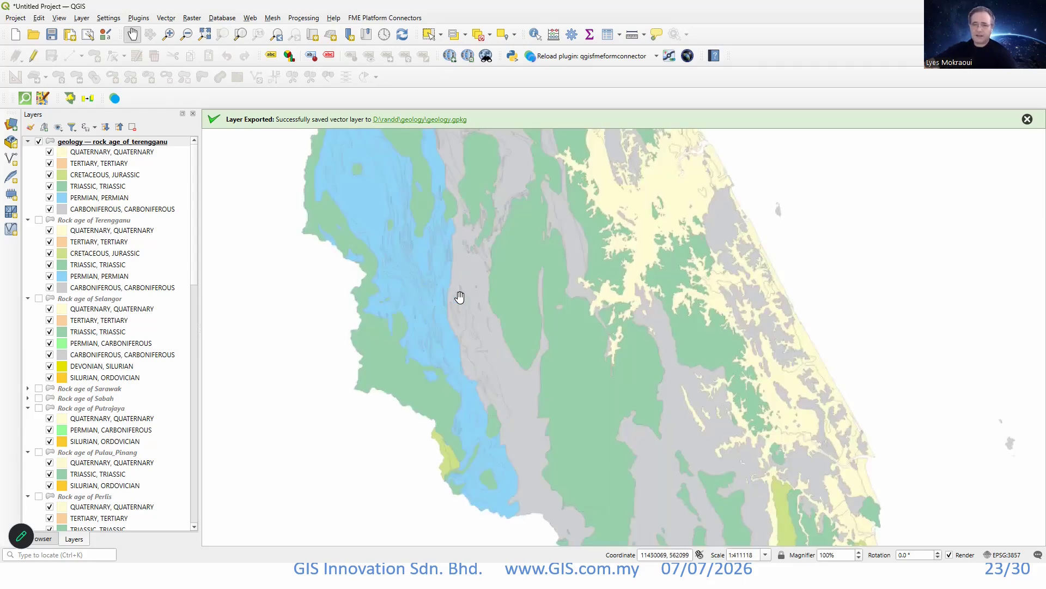
Examine the full extent of the restyled exported Terengganu layer on the map.
{"action": "scroll", "coordinate": [514, 286], "scroll_direction": "down", "scroll_amount": 1}
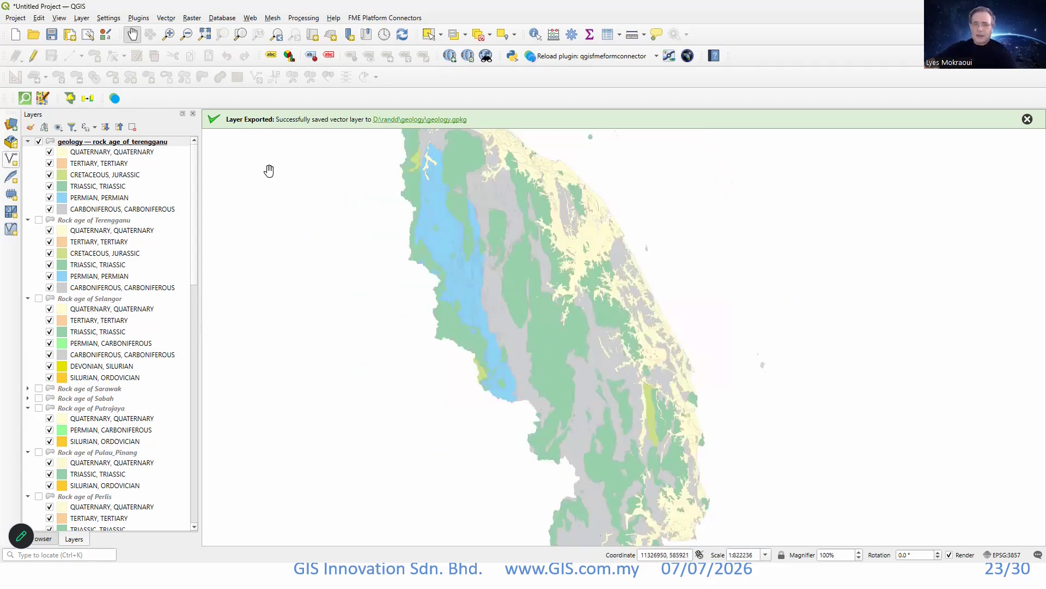
{"action": "scroll", "coordinate": [544, 239], "scroll_direction": "down", "scroll_amount": 1}
{"action": "left_click_drag", "start_coordinate": [561, 246], "coordinate": [530, 252]}
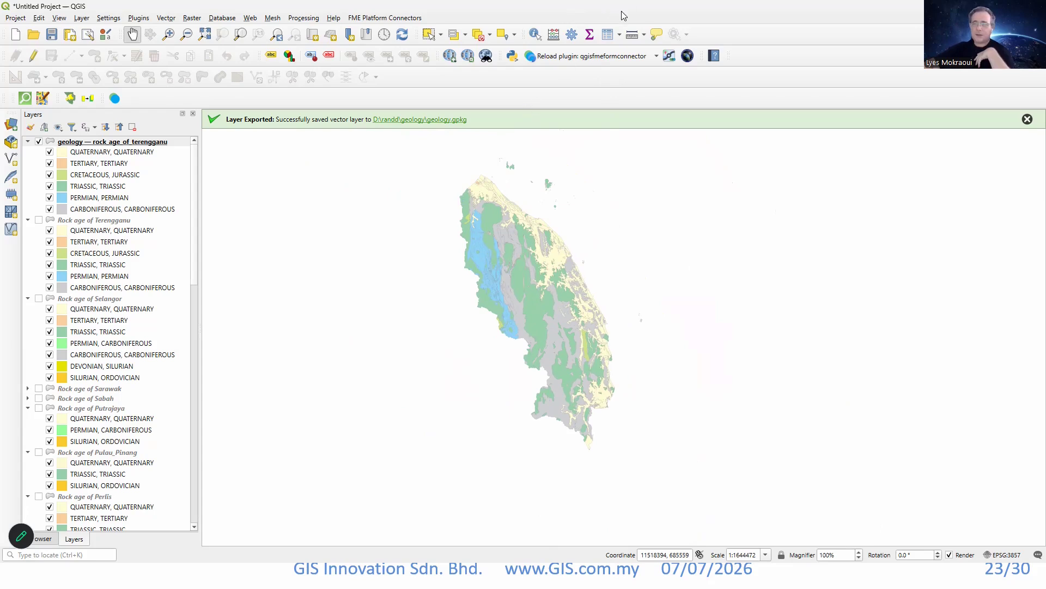
Switch to the Firefox browser showing the MyGEMS portal and search the web for "openlayers sample arcgis feature".
{"action": "left_click_drag", "start_coordinate": [673, 10], "coordinate": [0, 281]}
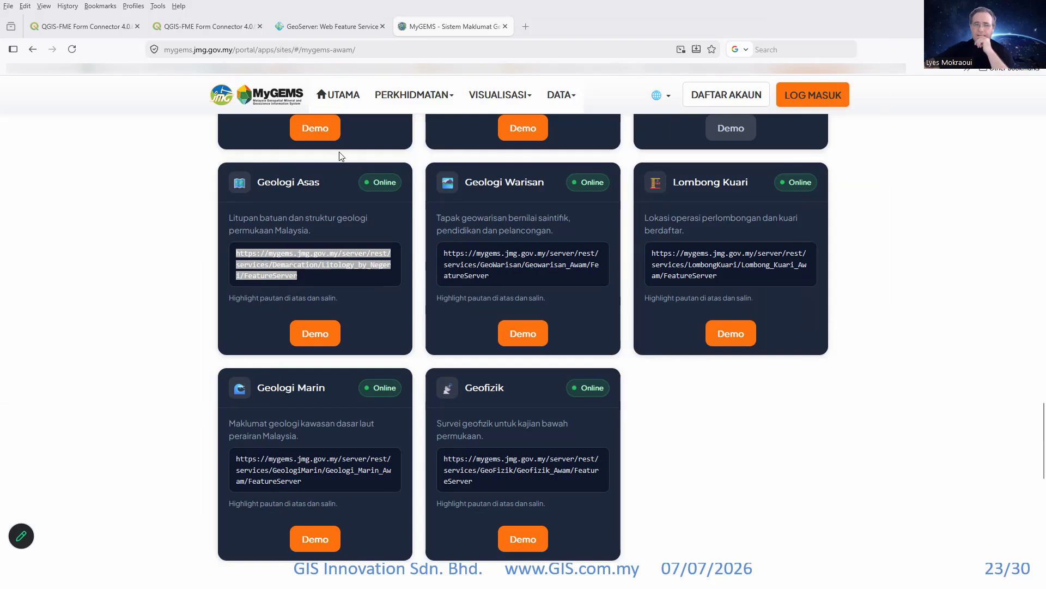
{"action": "scroll", "coordinate": [103, 278], "scroll_direction": "up", "scroll_amount": 5}
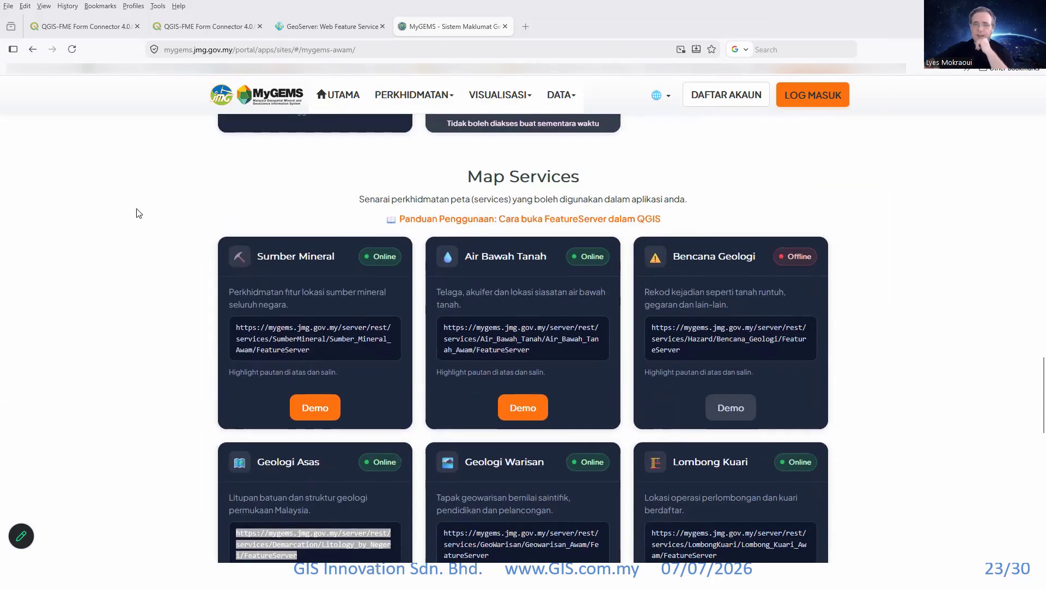
{"action": "scroll", "coordinate": [138, 213], "scroll_direction": "up", "scroll_amount": 10}
{"action": "left_click", "coordinate": [755, 50]}
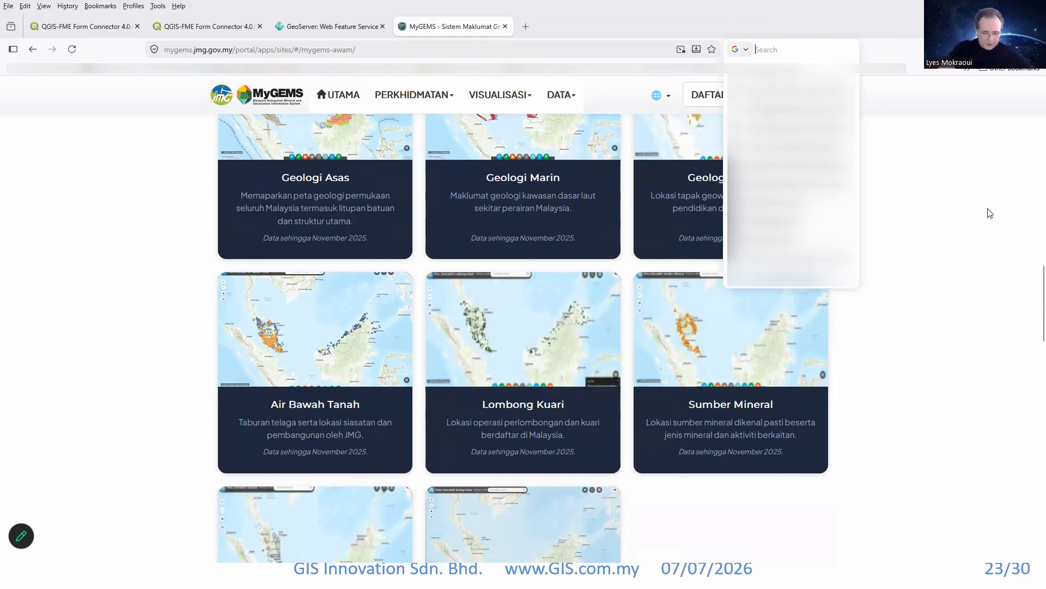
{"action": "type", "text": "openl"}
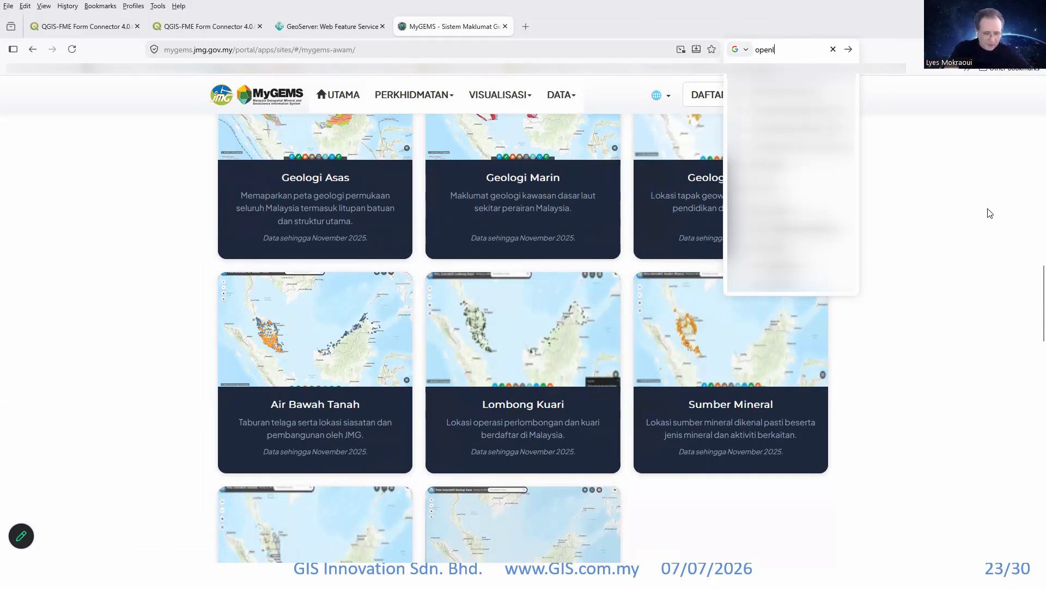
{"action": "type", "text": "ayers sam"}
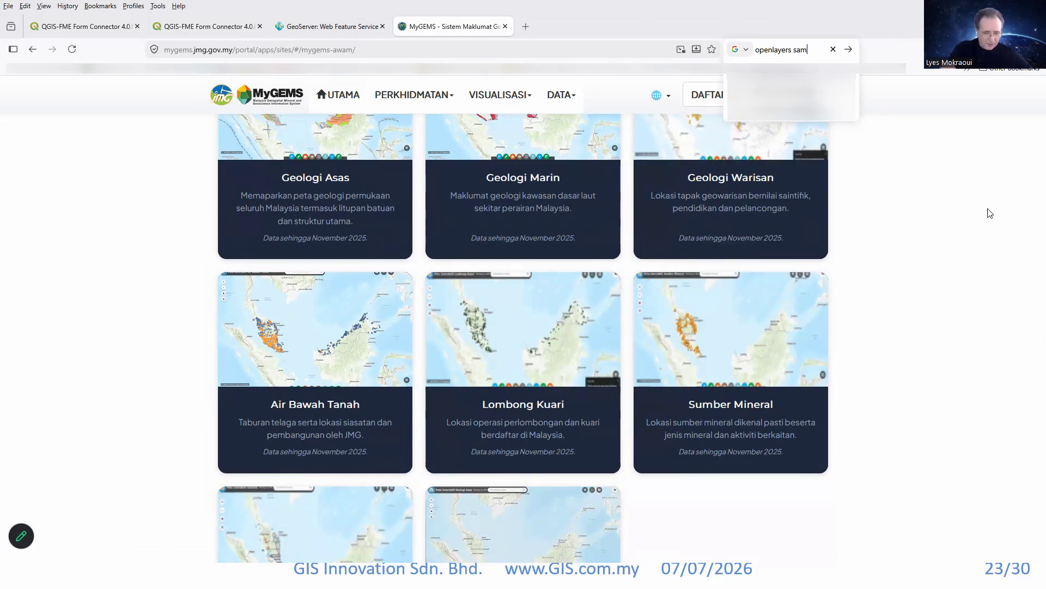
{"action": "type", "text": "ple arcgis"}
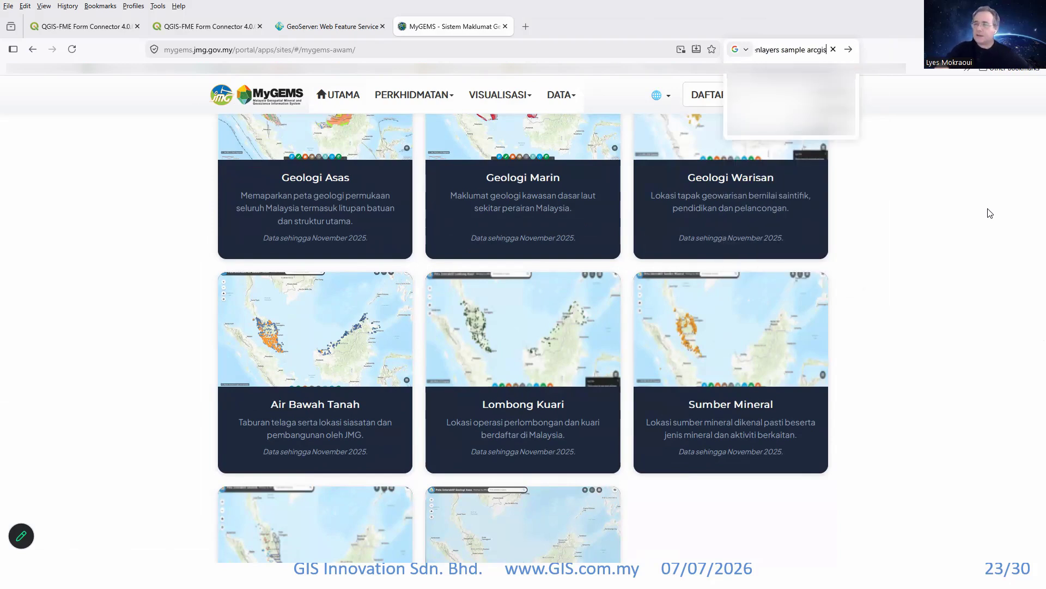
{"action": "type", "text": " feature"}
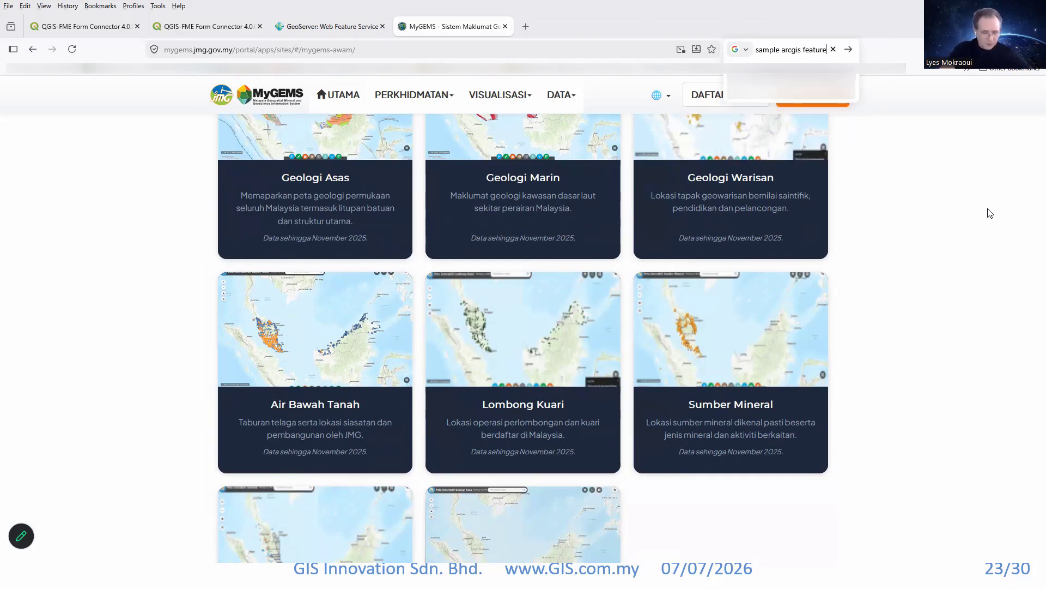
{"action": "key", "text": "Return"}
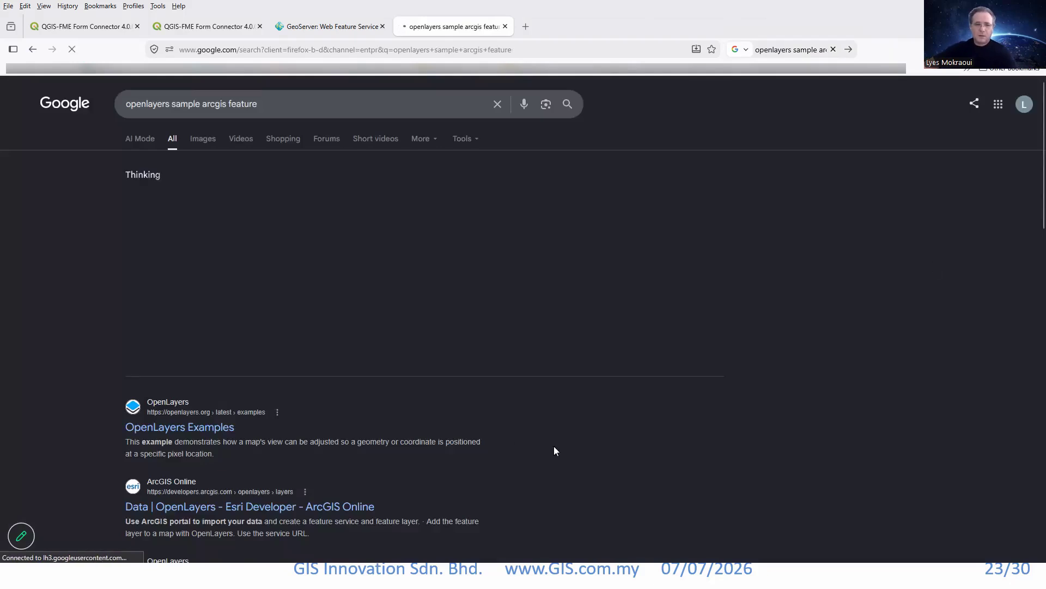
Open the OpenLayers "ArcGIS REST Feature Service" example from the search results.
{"action": "scroll", "coordinate": [89, 360], "scroll_direction": "down", "scroll_amount": 3}
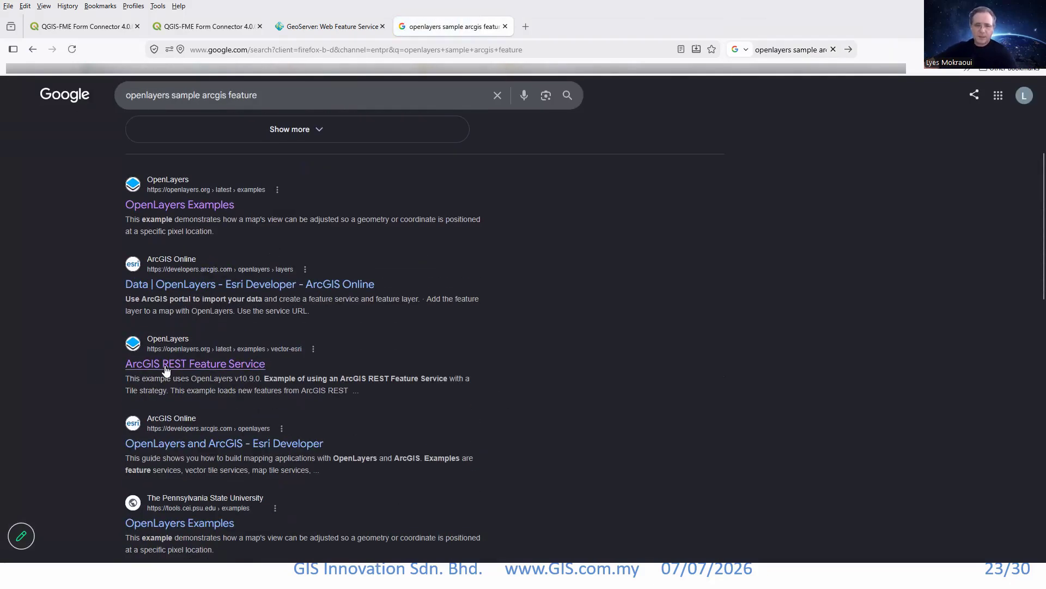
{"action": "left_click", "coordinate": [178, 211]}
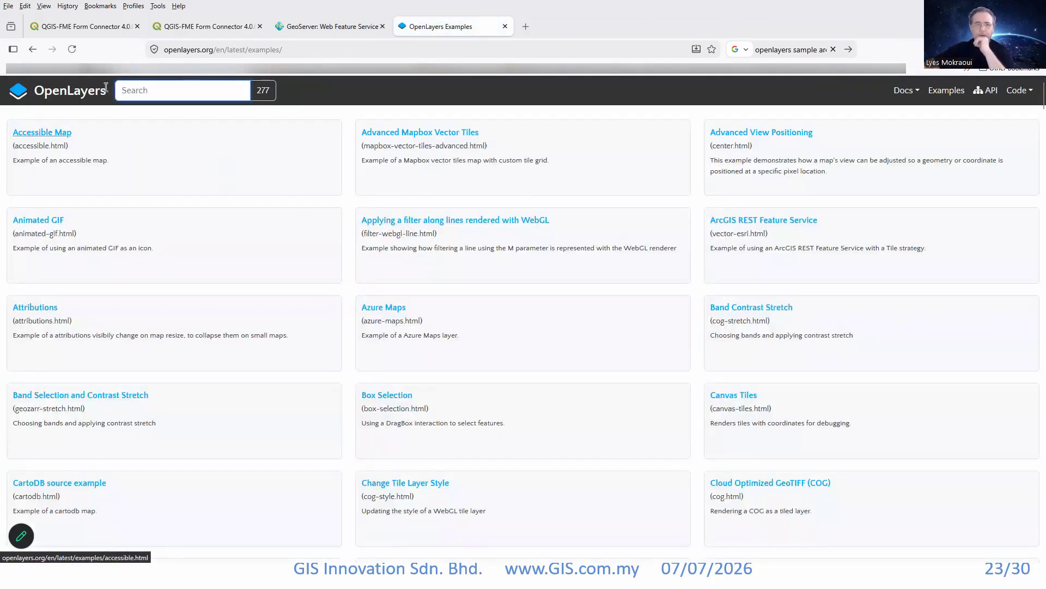
{"action": "left_click", "coordinate": [33, 49]}
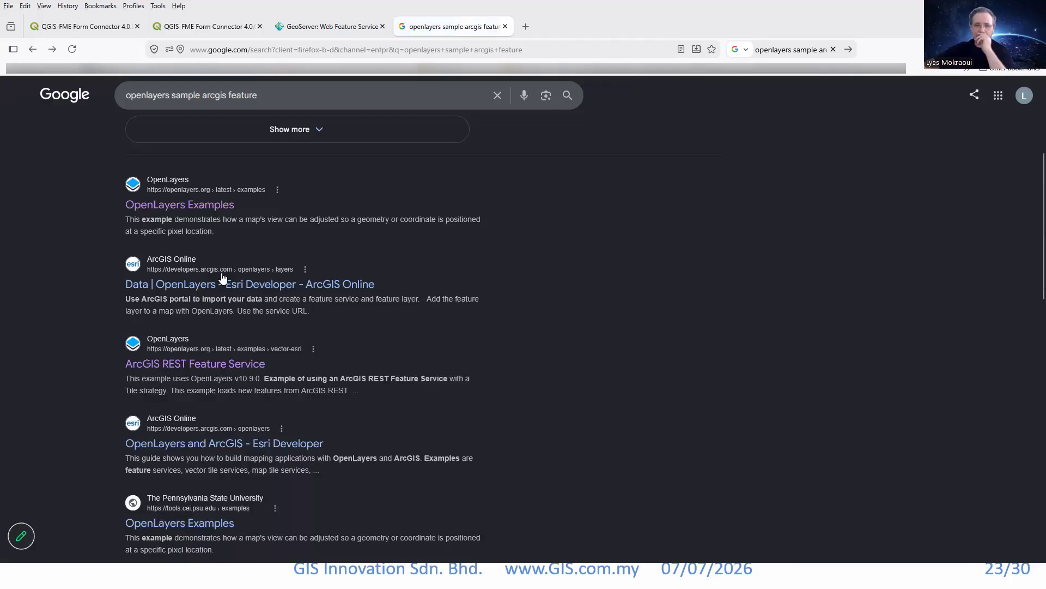
{"action": "left_click", "coordinate": [183, 365]}
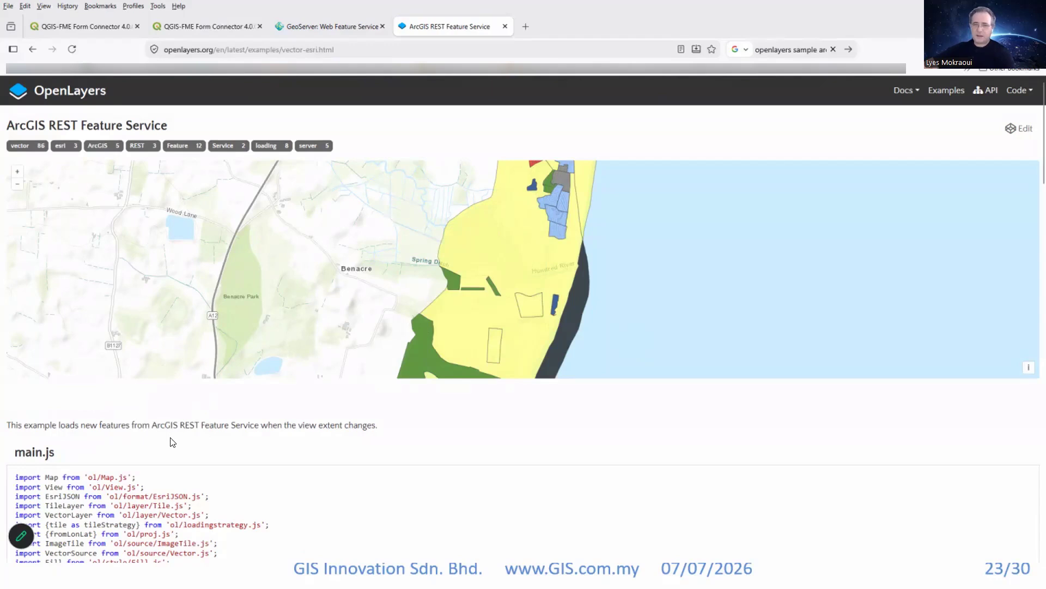
Explore the example map from the local land-use polygons out to the whole United Kingdom and examine how features load.
{"action": "scroll", "coordinate": [206, 448], "scroll_direction": "down", "scroll_amount": 1}
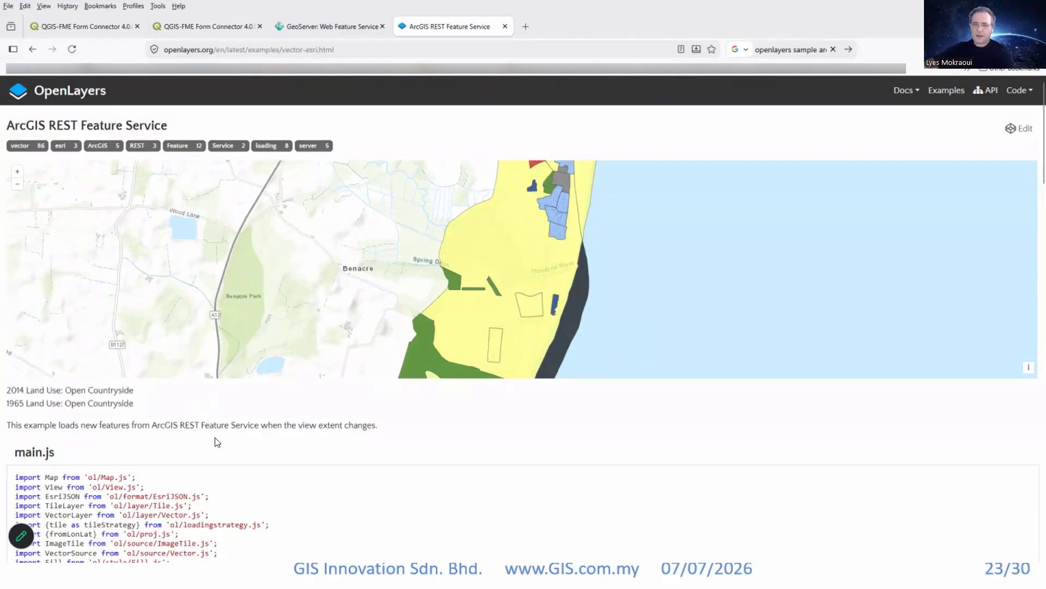
{"action": "scroll", "coordinate": [554, 289], "scroll_direction": "down", "scroll_amount": 3}
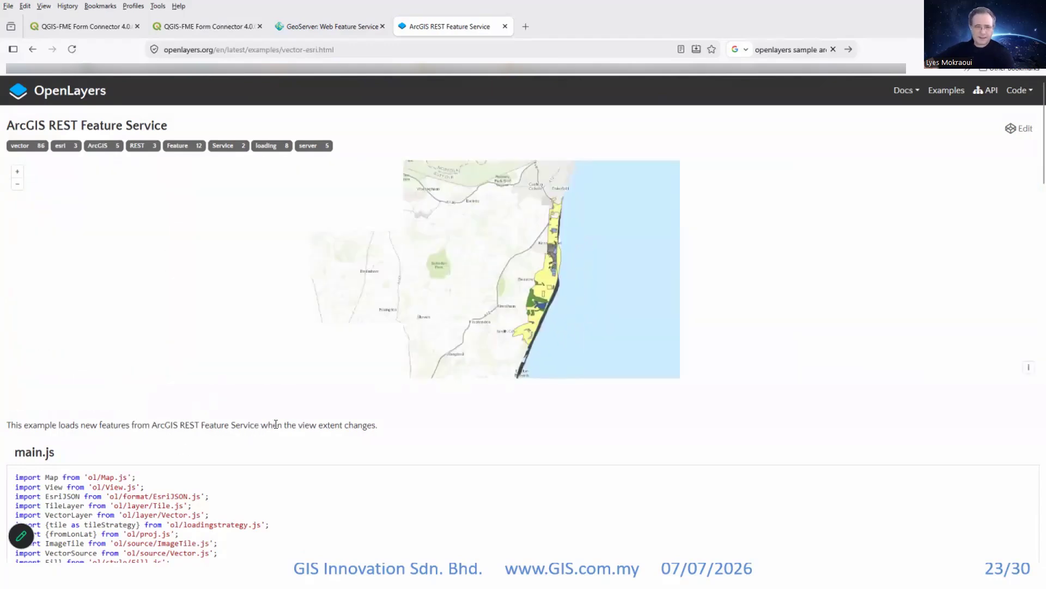
{"action": "scroll", "coordinate": [565, 287], "scroll_direction": "down", "scroll_amount": 1}
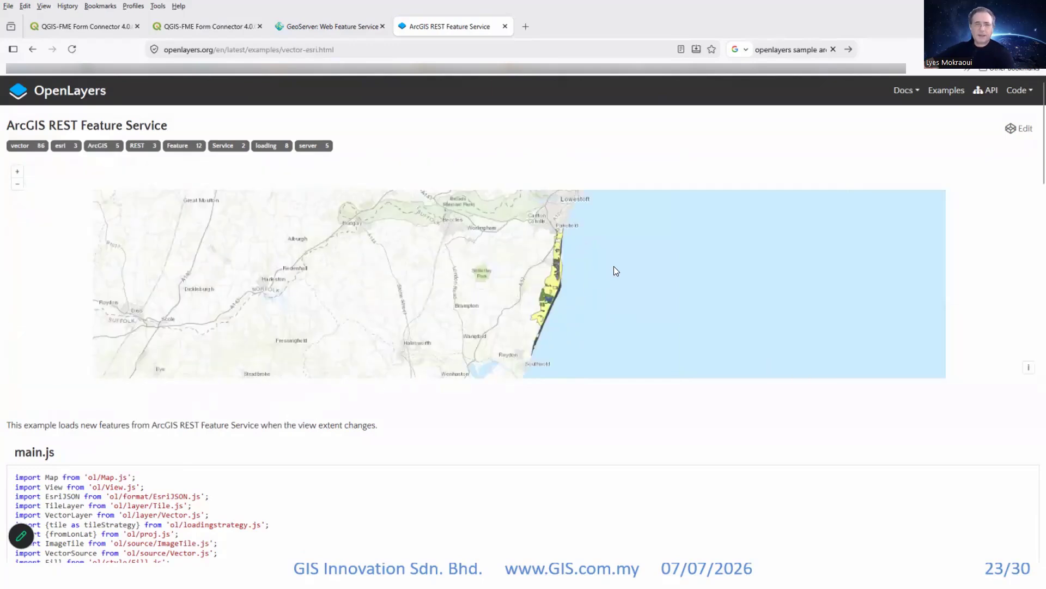
{"action": "scroll", "coordinate": [569, 279], "scroll_direction": "down", "scroll_amount": 1}
{"action": "scroll", "coordinate": [548, 286], "scroll_direction": "down", "scroll_amount": 1}
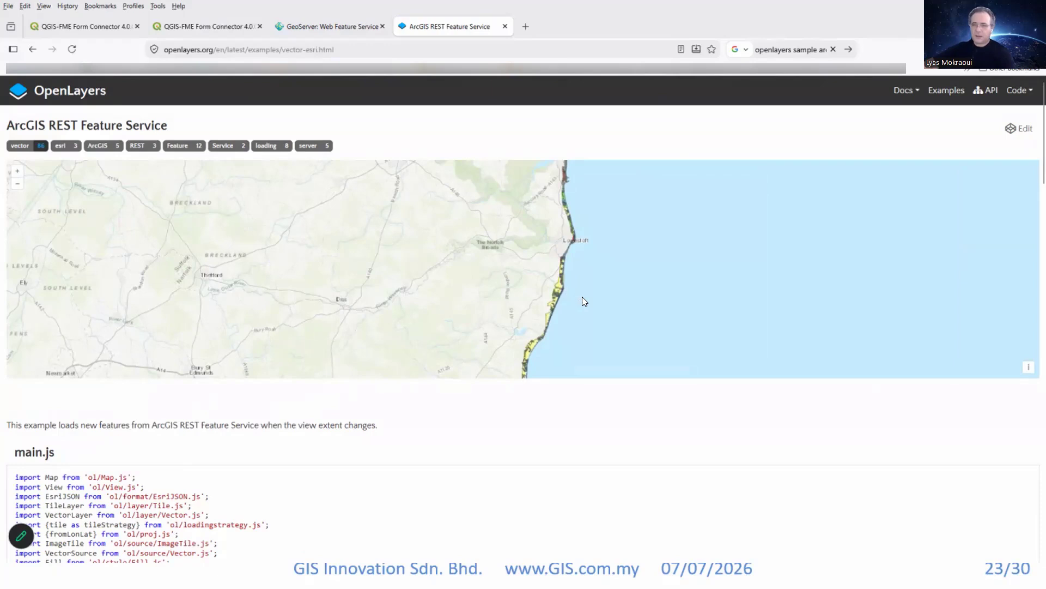
{"action": "scroll", "coordinate": [596, 298], "scroll_direction": "down", "scroll_amount": 2}
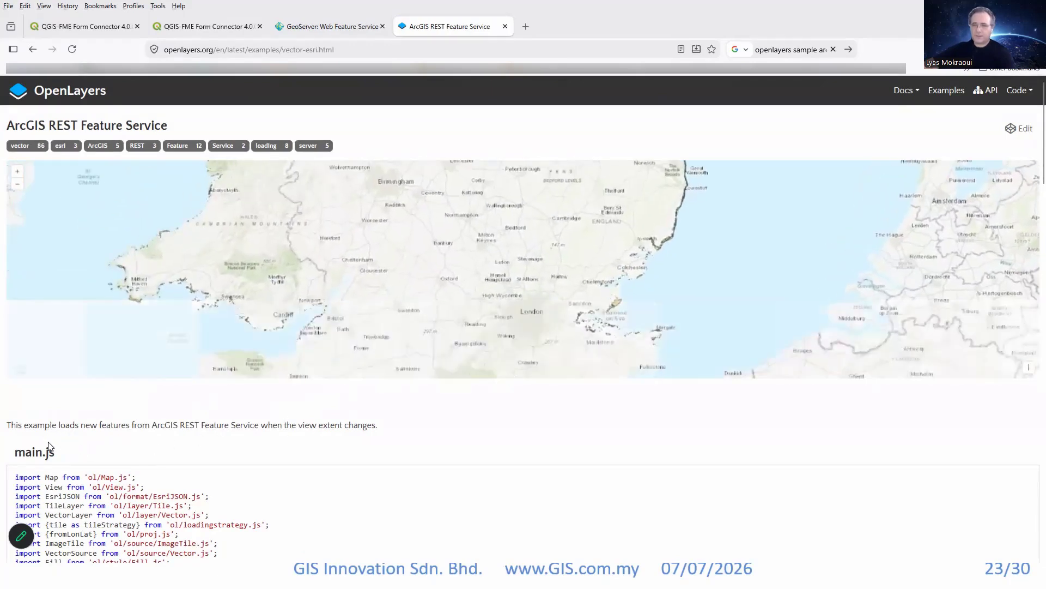
{"action": "scroll", "coordinate": [577, 289], "scroll_direction": "down", "scroll_amount": 2}
{"action": "mouse_move", "coordinate": [458, 223]}
{"action": "left_mouse_down"}
{"action": "mouse_move", "coordinate": [509, 302]}
{"action": "mouse_move", "coordinate": [511, 374]}
{"action": "left_mouse_up"}
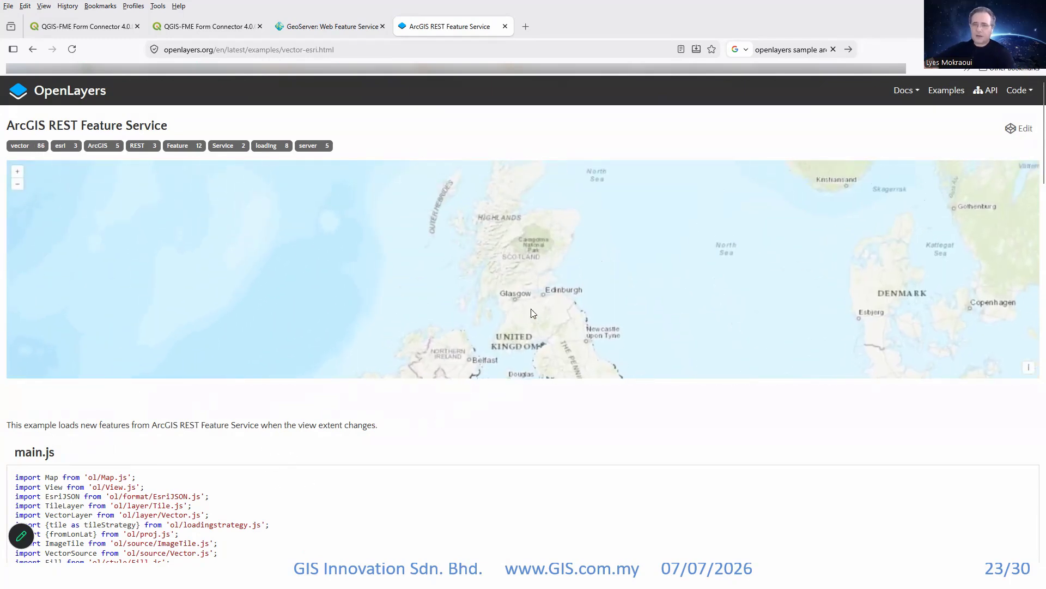
{"action": "mouse_move", "coordinate": [620, 268]}
{"action": "left_mouse_down"}
{"action": "mouse_move", "coordinate": [615, 292]}
{"action": "mouse_move", "coordinate": [640, 280]}
{"action": "mouse_move", "coordinate": [594, 306]}
{"action": "mouse_move", "coordinate": [487, 328]}
{"action": "left_mouse_up"}
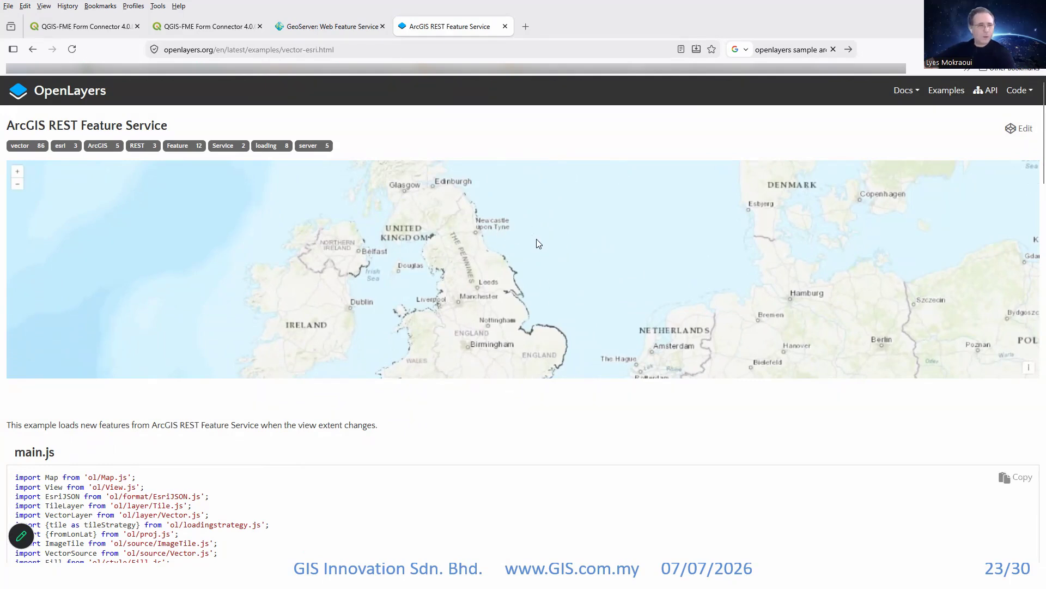
Find the serviceUrl definition in the example's main.js code and highlight its FeatureServer address.
{"action": "scroll", "coordinate": [531, 289], "scroll_direction": "down", "scroll_amount": 2}
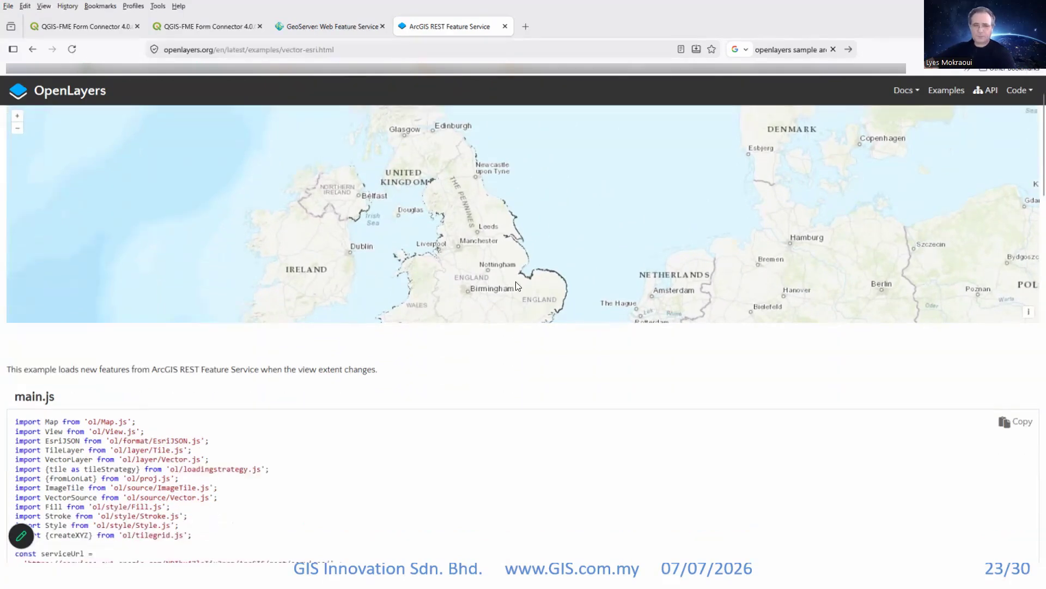
{"action": "scroll", "coordinate": [429, 194], "scroll_direction": "down", "scroll_amount": 3}
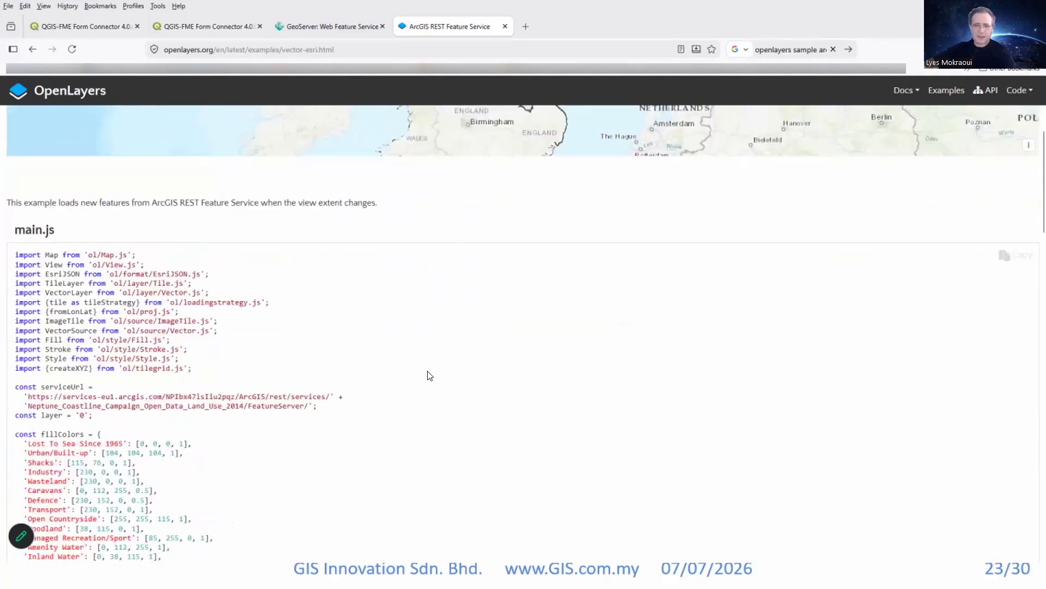
{"action": "mouse_move", "coordinate": [429, 406]}
{"action": "left_mouse_down"}
{"action": "mouse_move", "coordinate": [37, 406]}
{"action": "mouse_move", "coordinate": [23, 397]}
{"action": "left_mouse_up"}
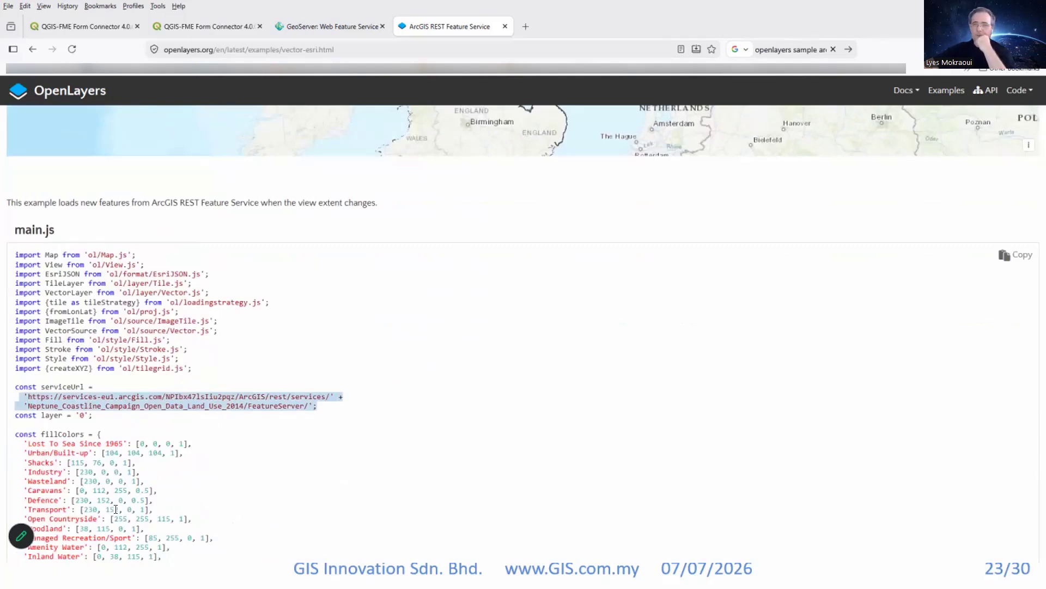
{"action": "key", "text": "alt+Tab"}
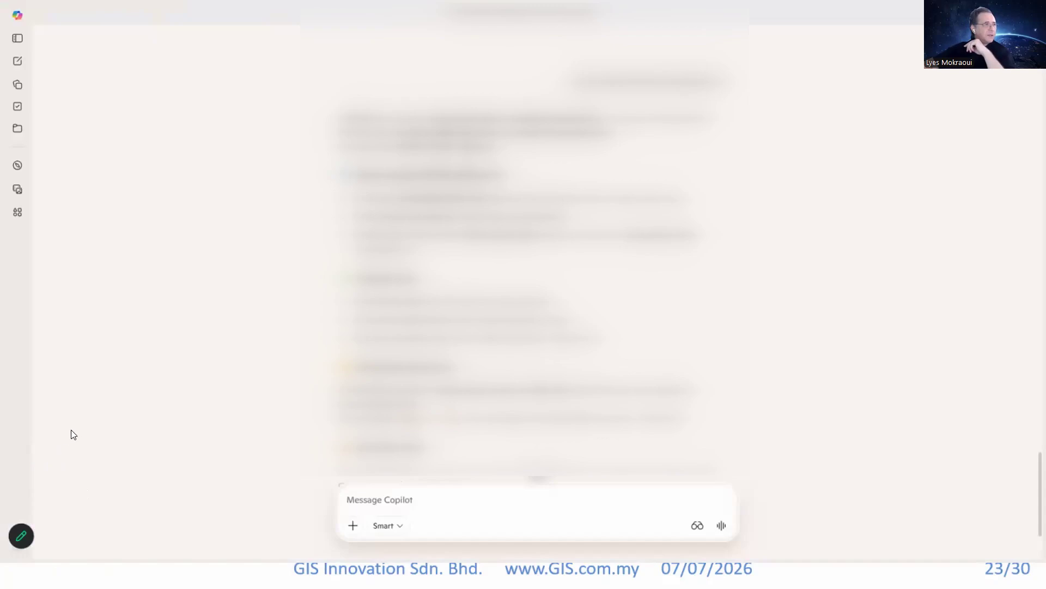
{"action": "key", "text": "alt+Tab"}
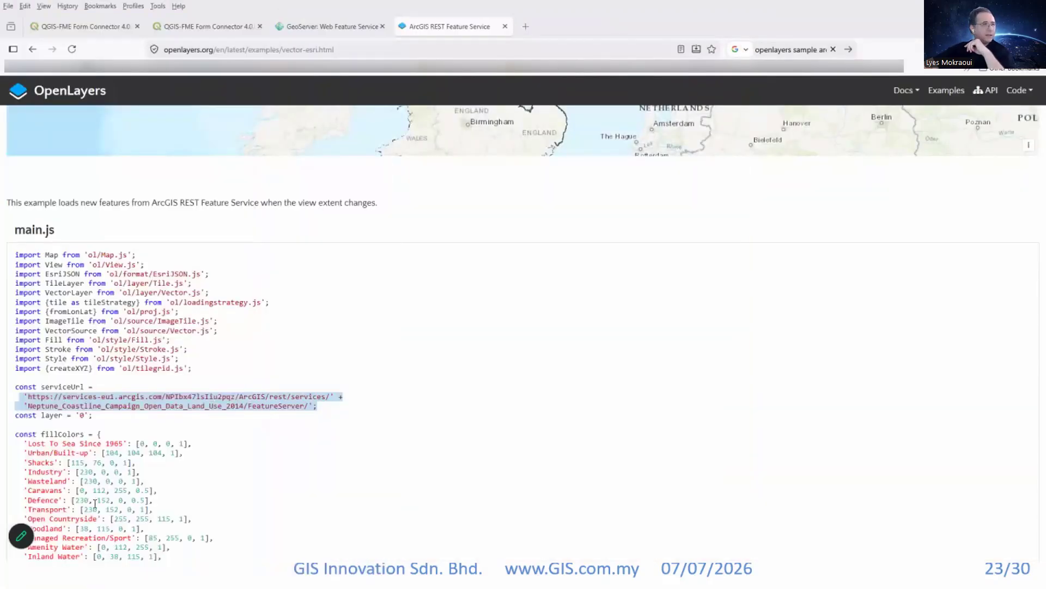
{"action": "key", "text": "alt+Tab"}
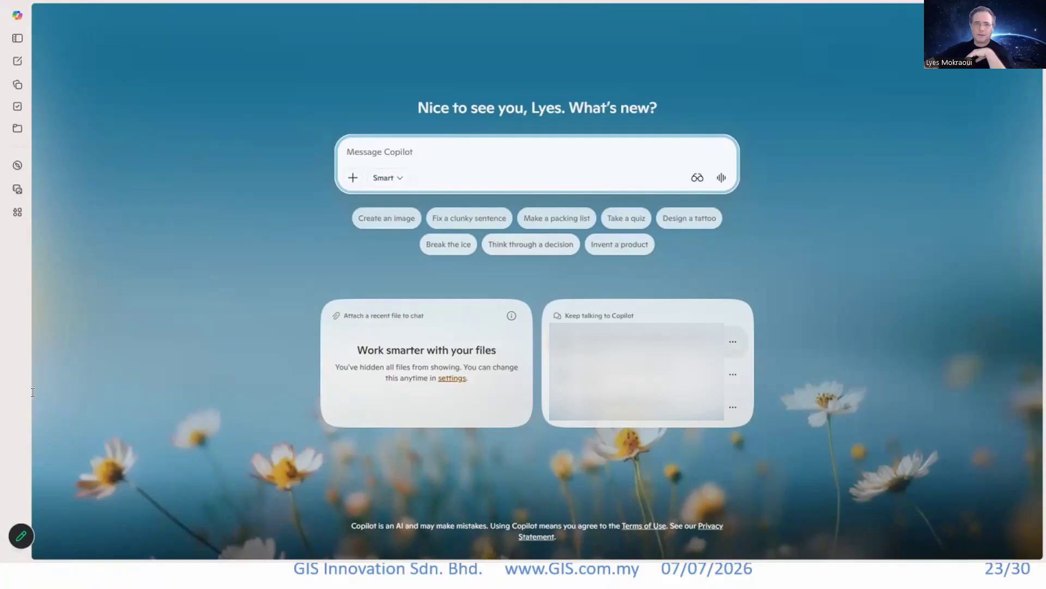
{"action": "left_click", "coordinate": [636, 342]}
{"action": "left_click", "coordinate": [18, 38]}
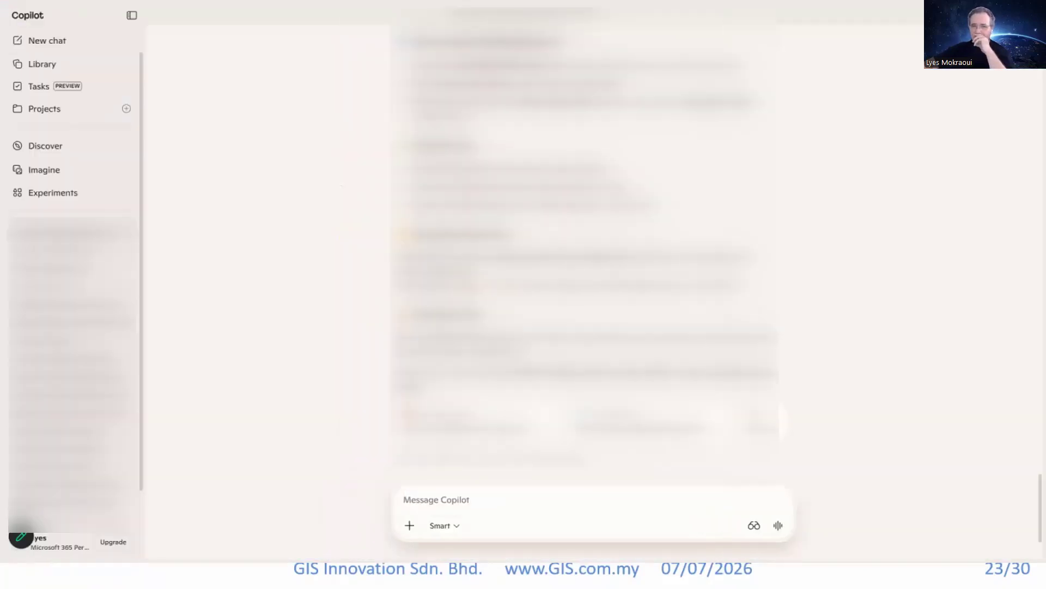
{"action": "left_click", "coordinate": [131, 16]}
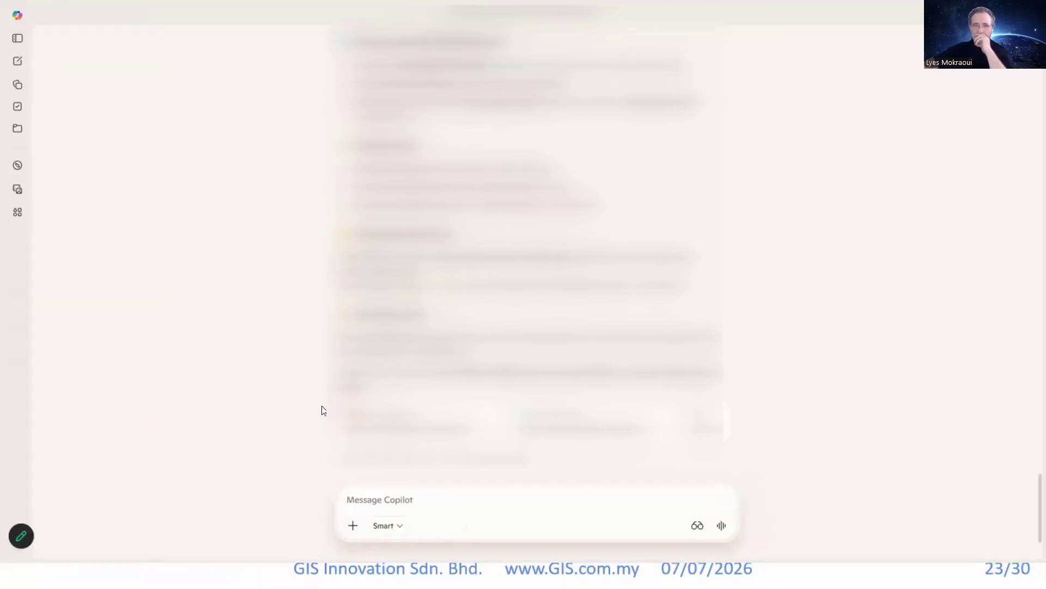
{"action": "scroll", "coordinate": [320, 413], "scroll_direction": "up", "scroll_amount": 5}
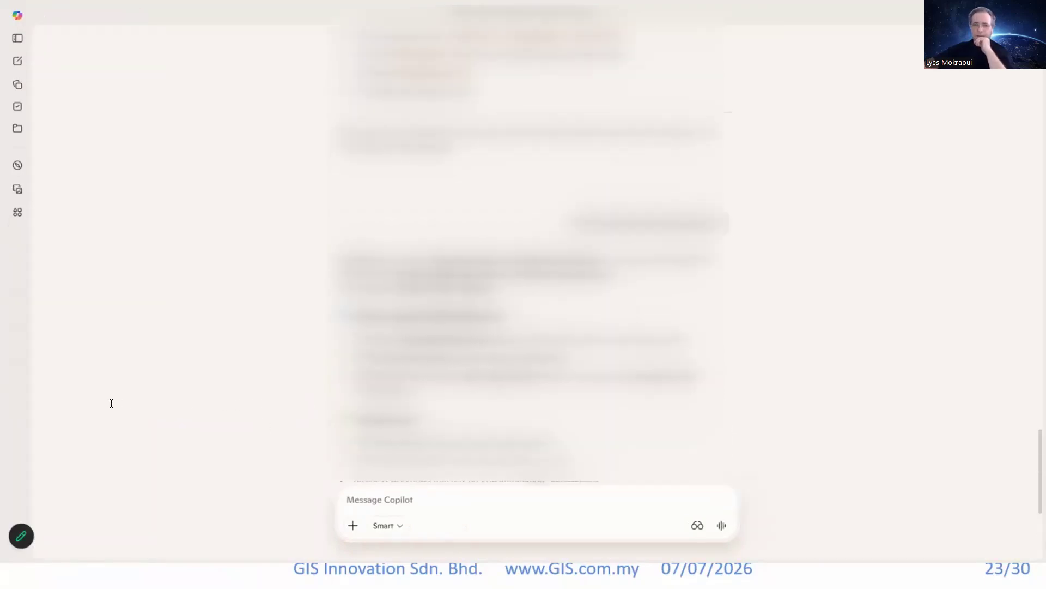
{"action": "scroll", "coordinate": [54, 403], "scroll_direction": "down", "scroll_amount": 1}
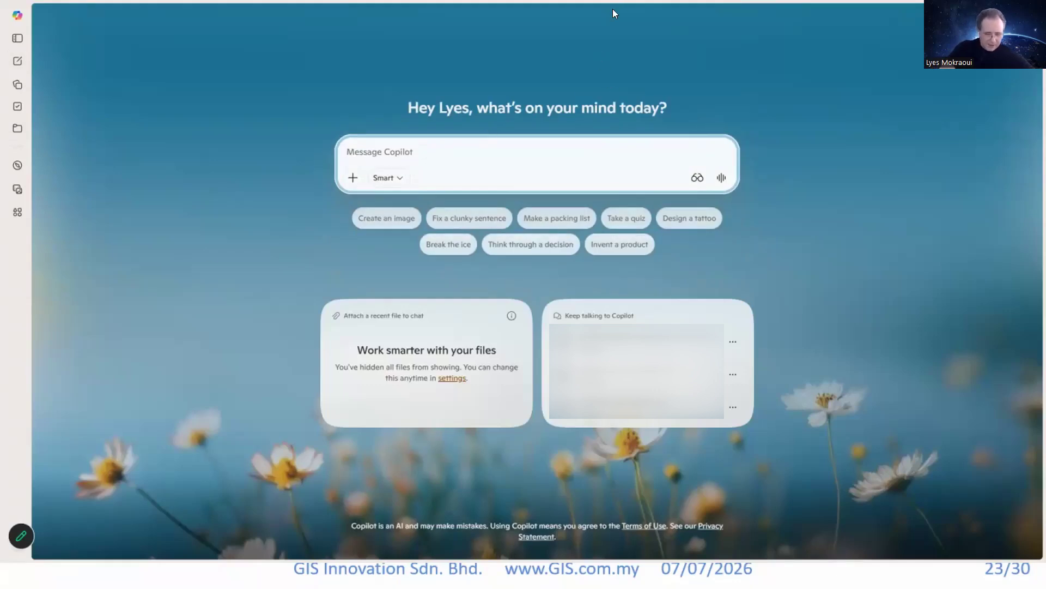
{"action": "type", "text": "I have a"}
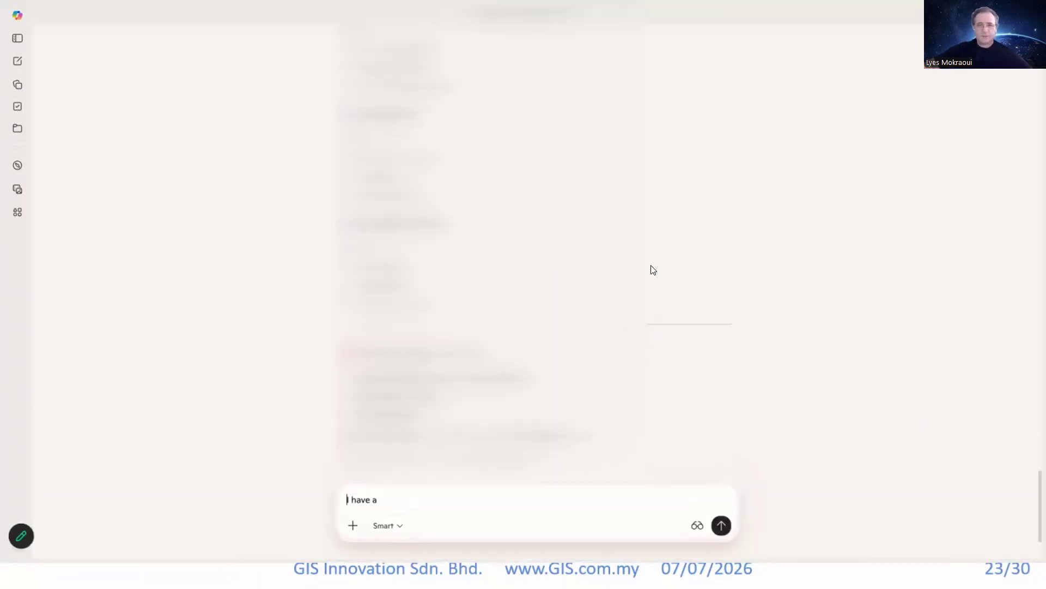
Switch back to the Firefox browser and open gemini.google.com in a new tab.
{"action": "key", "text": "alt+Tab"}
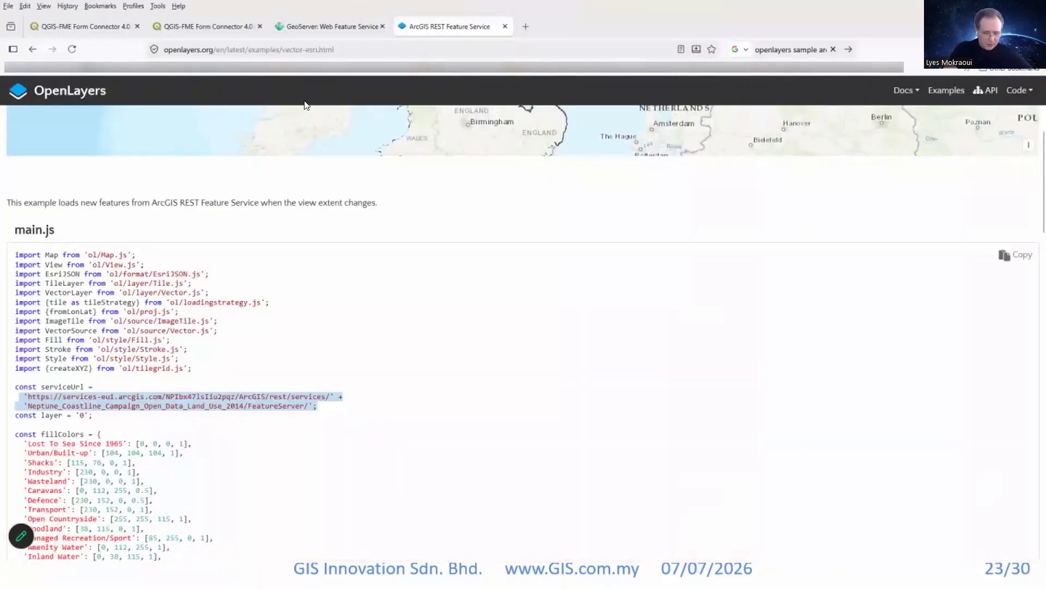
{"action": "left_click", "coordinate": [518, 27]}
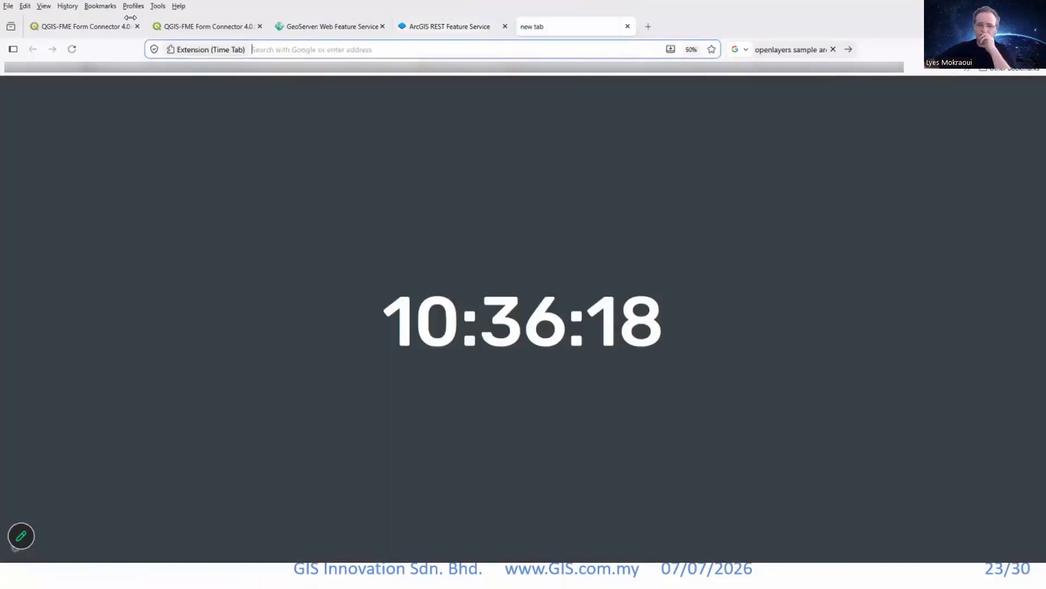
{"action": "type", "text": "gemini.google.com"}
{"action": "key", "text": "Return"}
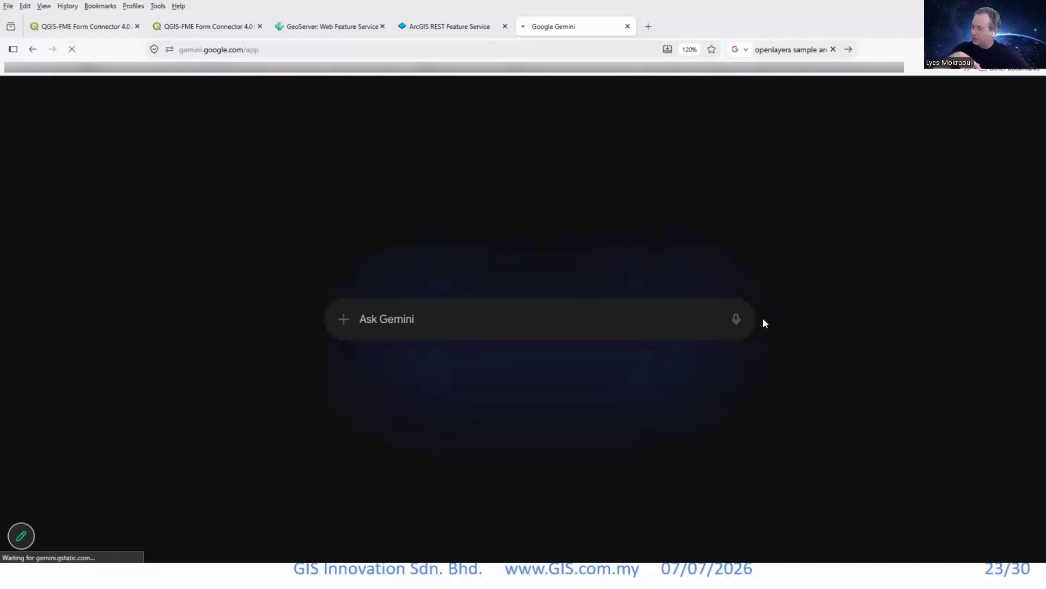
Write the prompt "I have an arcgis feature services url which is broken, please fix it" for Gemini.
{"action": "type", "text": "I have "}
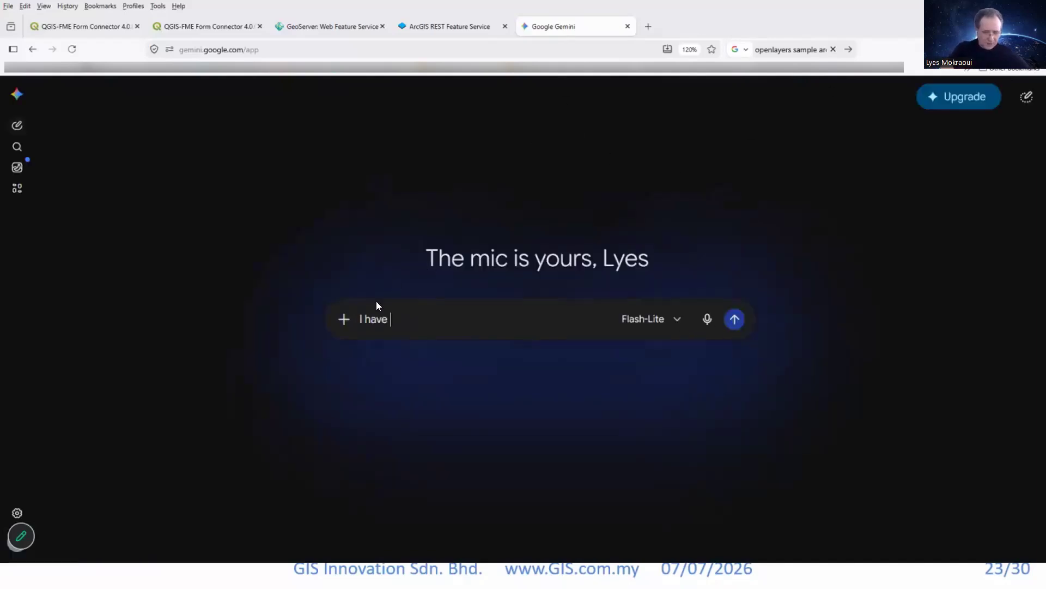
{"action": "type", "text": "an arcgis feature"}
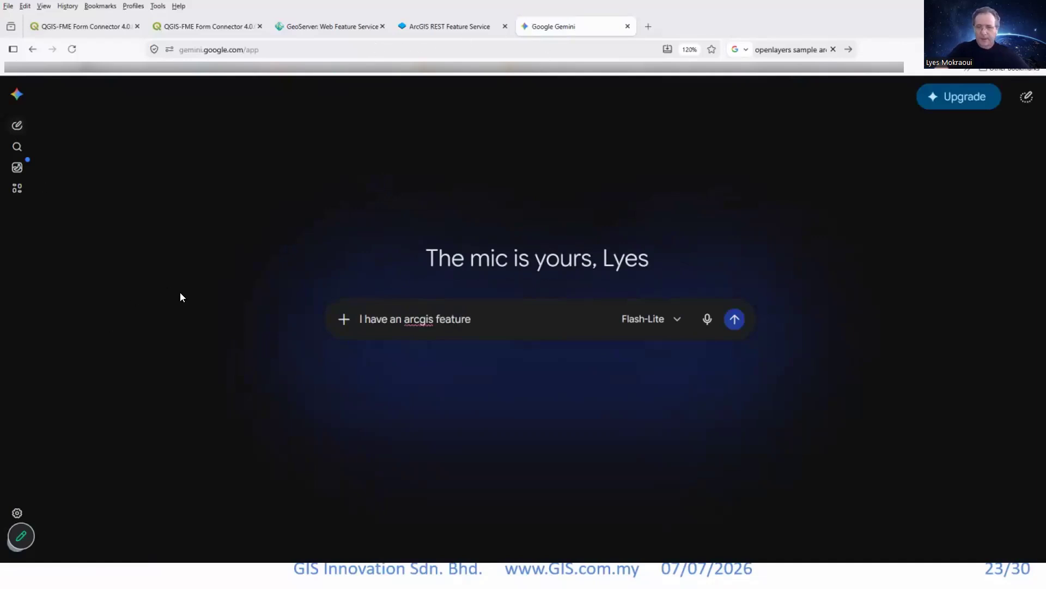
{"action": "type", "text": " services"}
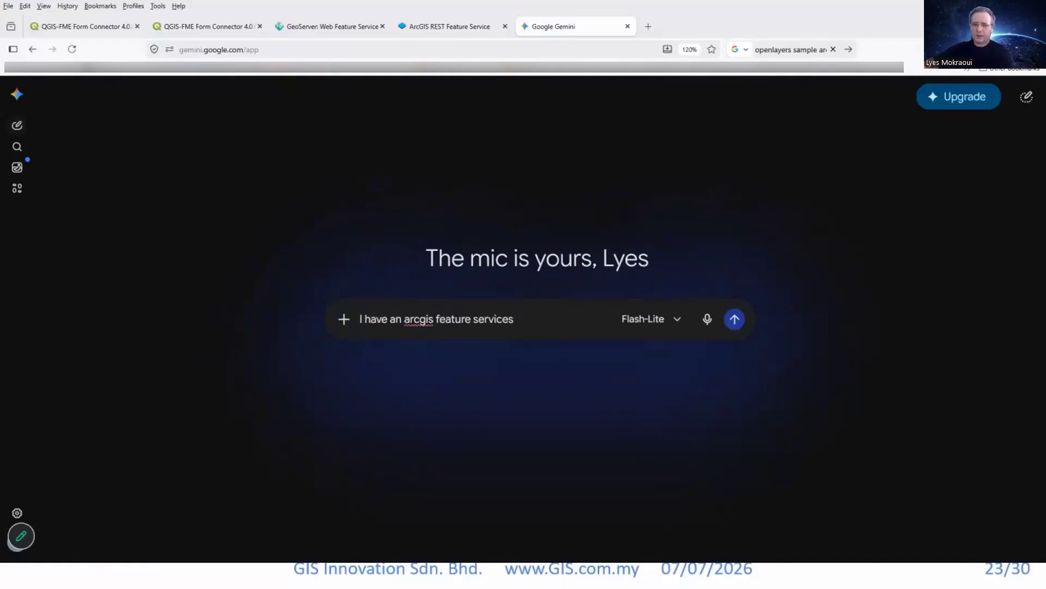
{"action": "type", "text": " u"}
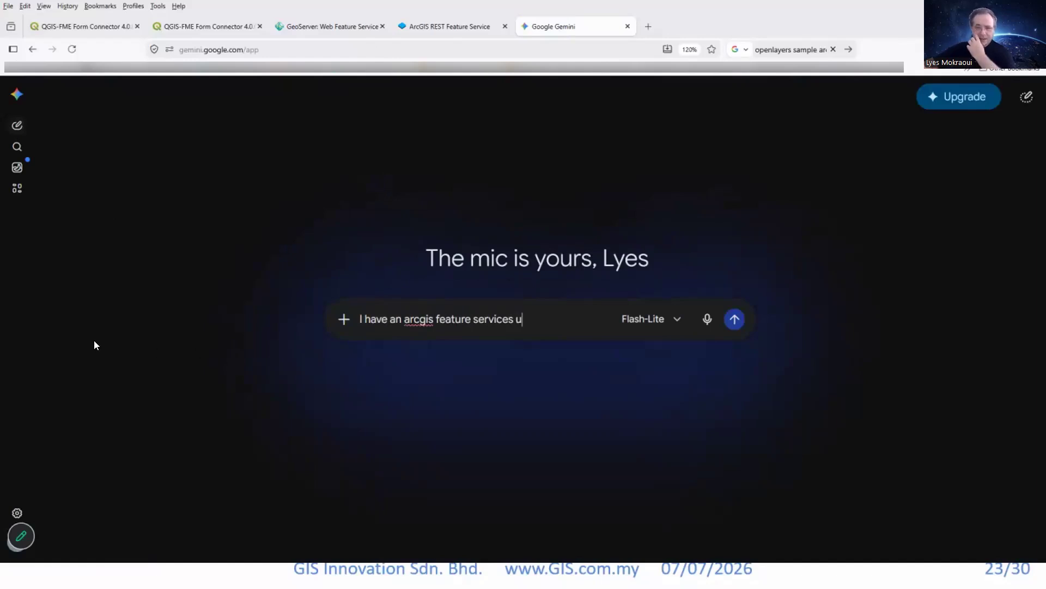
{"action": "type", "text": "rl w"}
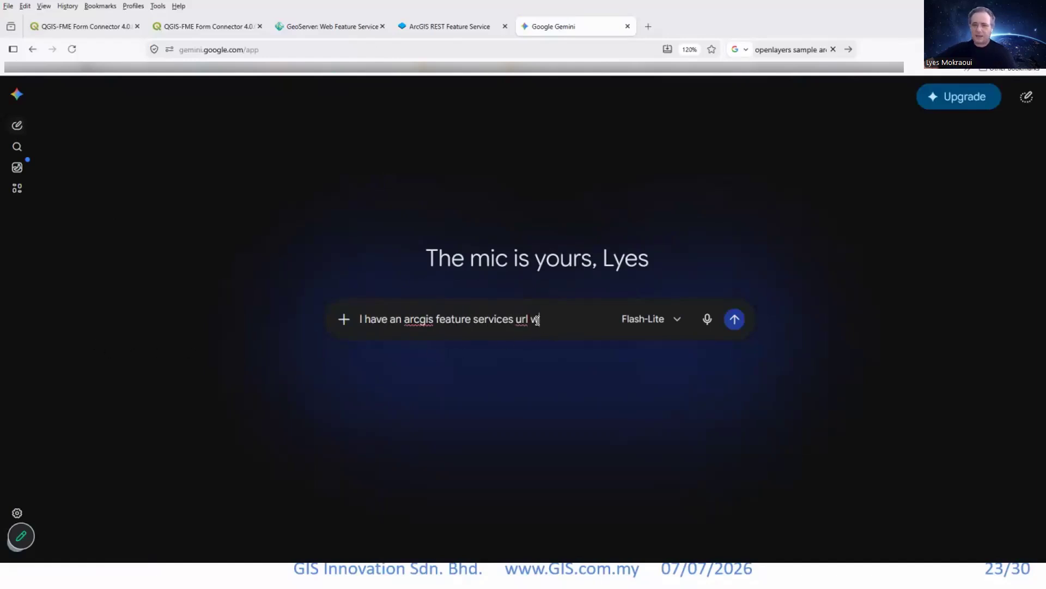
{"action": "type", "text": "hich is broken, pl"}
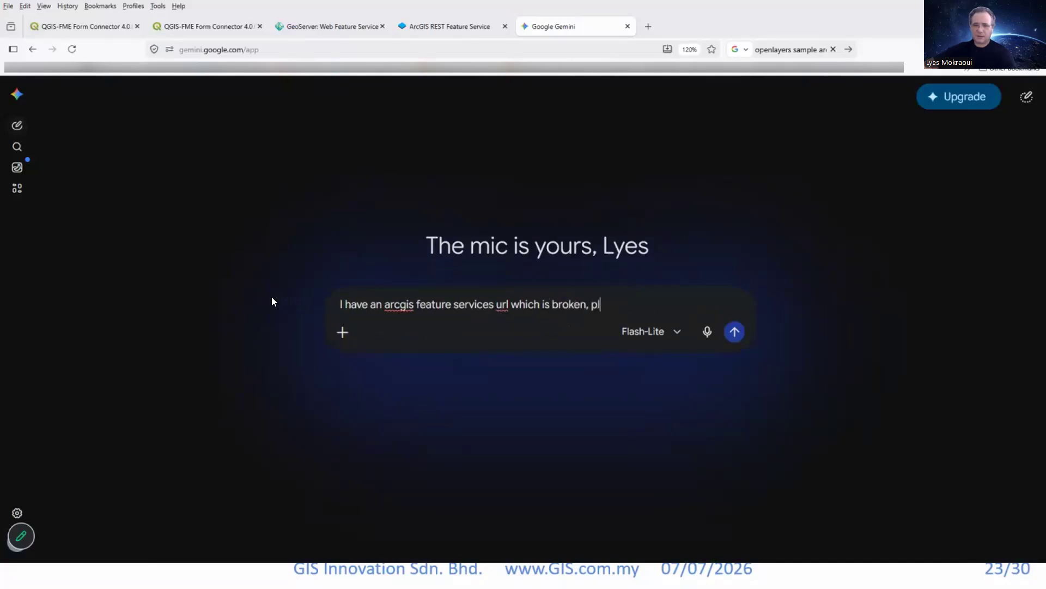
{"action": "type", "text": "ease f"}
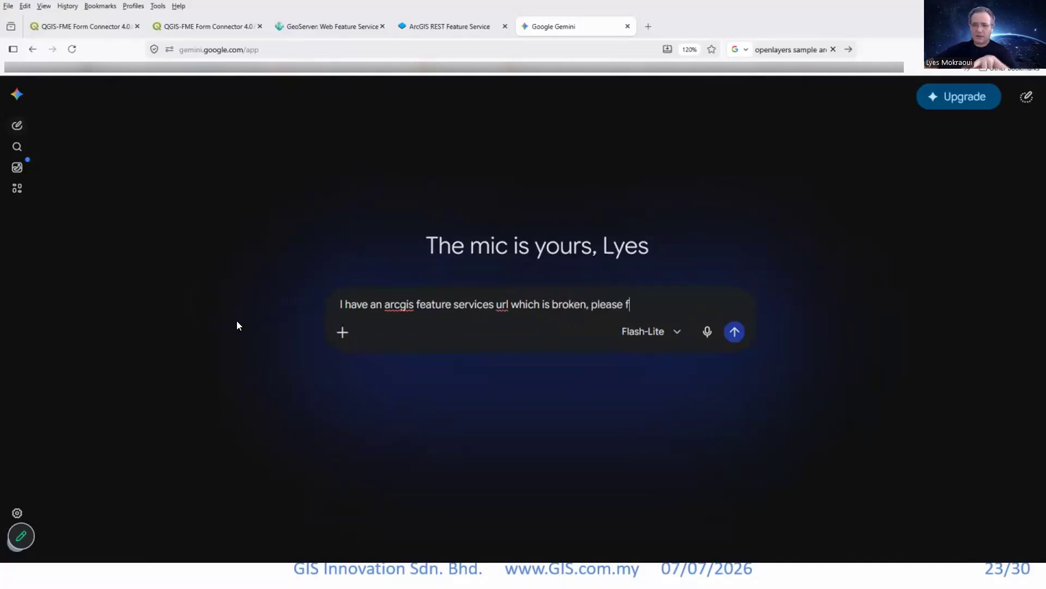
{"action": "type", "text": "ix it"}
Add the copied Neptune_Coastline_Campaign_Open_Data_Land_Use_2014 FeatureServer URL below a blank line and submit the prompt.
{"action": "key", "text": "shift+Return"}
{"action": "key", "text": "shift+Return"}
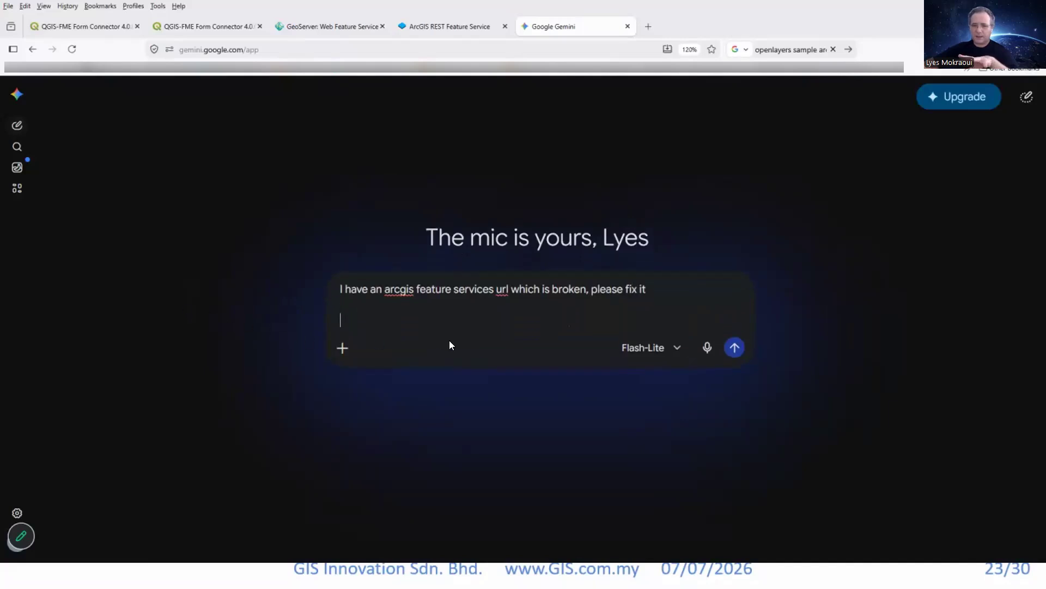
{"action": "type", "text": "'https://services-eu1.arcgis.com/NPIbx47lsliu2pqz/ArcGIS/rest/services/' +  'Neptune_Coastline_Campaign_Open_Data_Land_Use_2014/FeatureServer/';"}
{"action": "key", "text": "Return"}
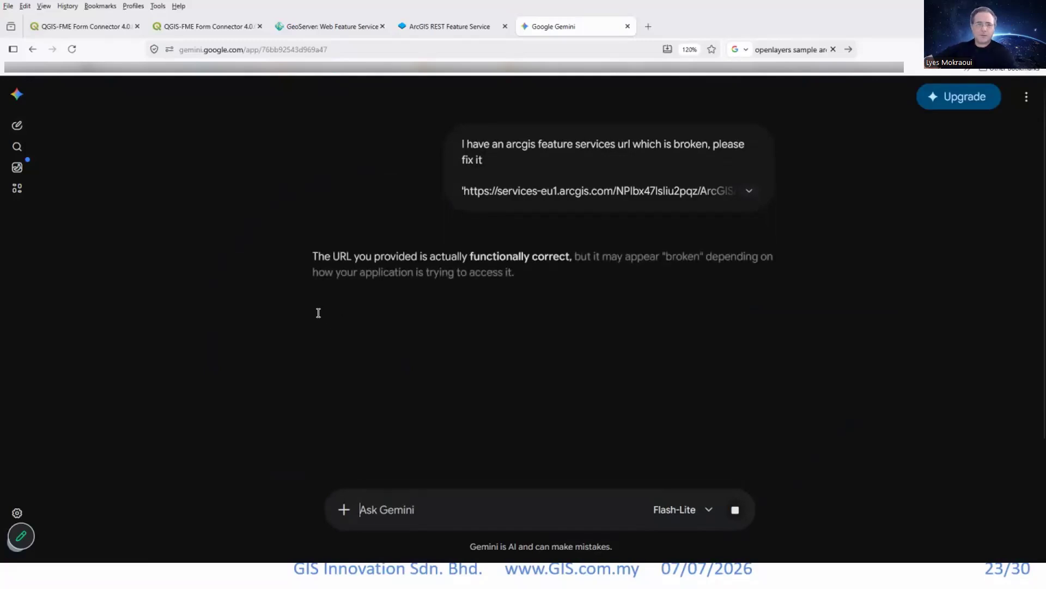
Find the original directory-root URL ending in FeatureServer/ in Gemini's reply and copy it.
{"action": "scroll", "coordinate": [318, 312], "scroll_direction": "down", "scroll_amount": 2}
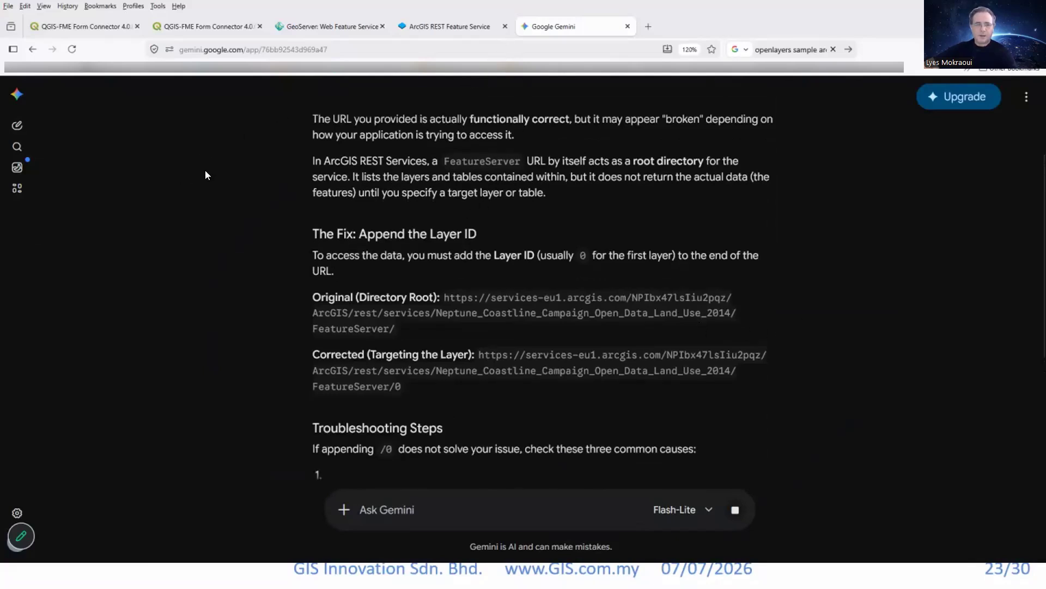
{"action": "mouse_move", "coordinate": [444, 297]}
{"action": "left_mouse_down"}
{"action": "mouse_move", "coordinate": [401, 329]}
{"action": "mouse_move", "coordinate": [435, 313]}
{"action": "left_mouse_up"}
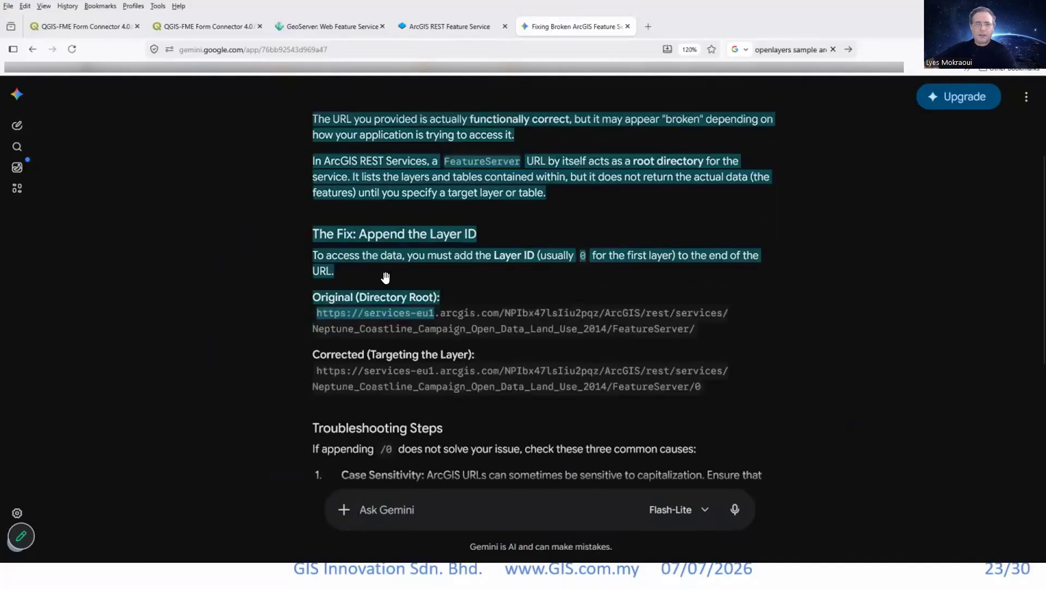
{"action": "left_click", "coordinate": [168, 222]}
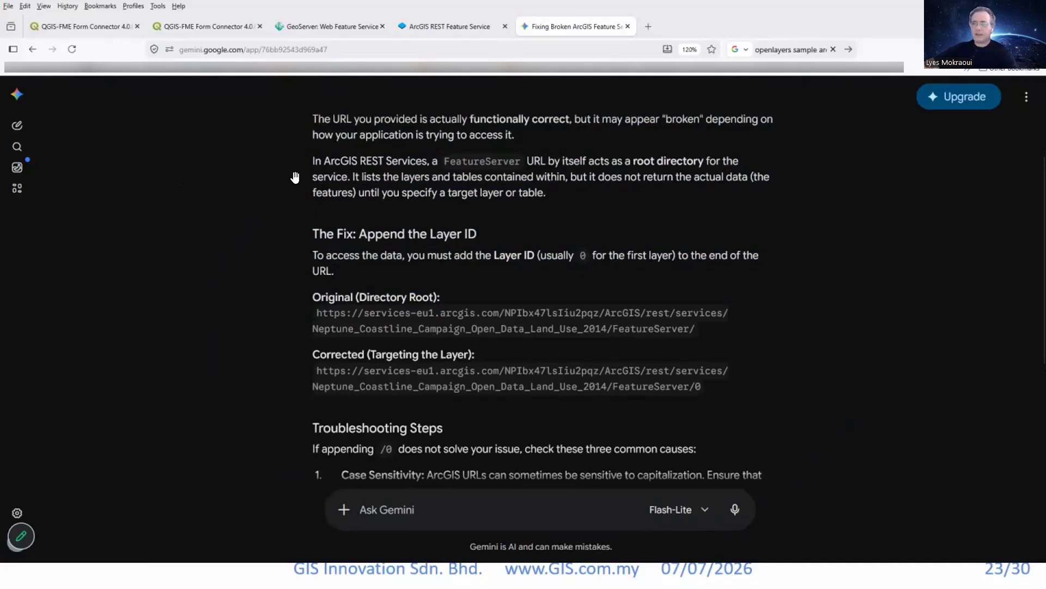
{"action": "mouse_move", "coordinate": [317, 313]}
{"action": "left_mouse_down"}
{"action": "mouse_move", "coordinate": [693, 312]}
{"action": "mouse_move", "coordinate": [696, 328]}
{"action": "left_mouse_up"}
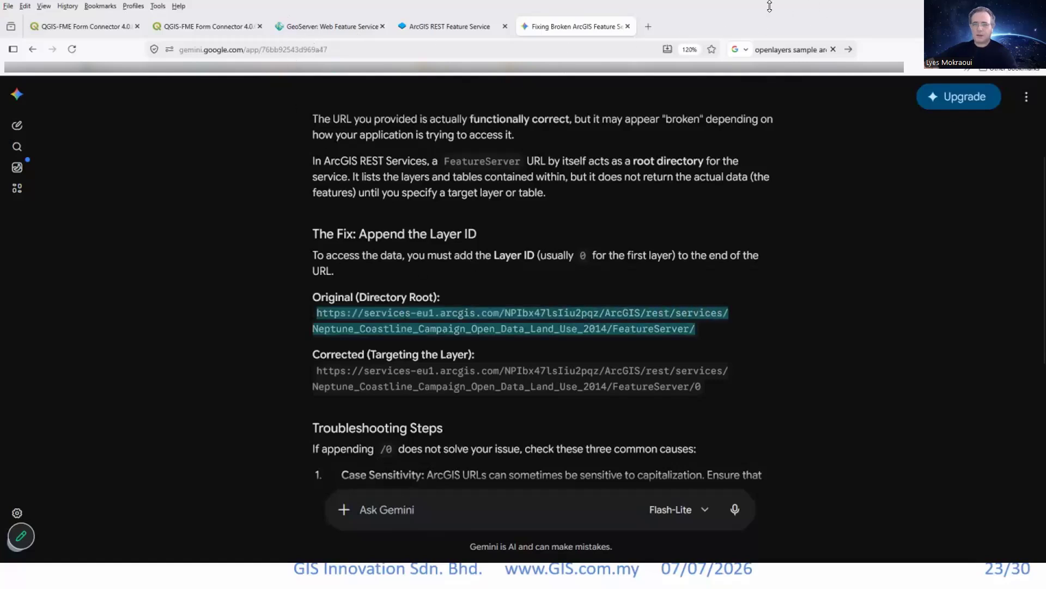
Switch to QGIS, maximise its window and open the Data Source Manager for ArcGIS REST Server sources.
{"action": "key", "text": "alt+Tab"}
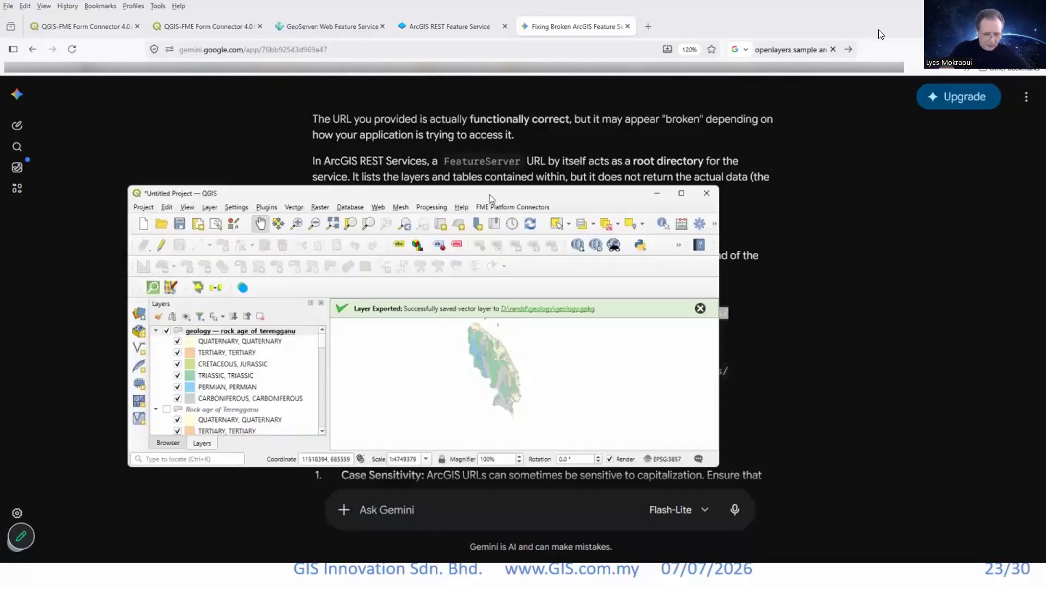
{"action": "double_click", "coordinate": [490, 195]}
{"action": "left_click_drag", "start_coordinate": [385, 287], "coordinate": [645, 378]}
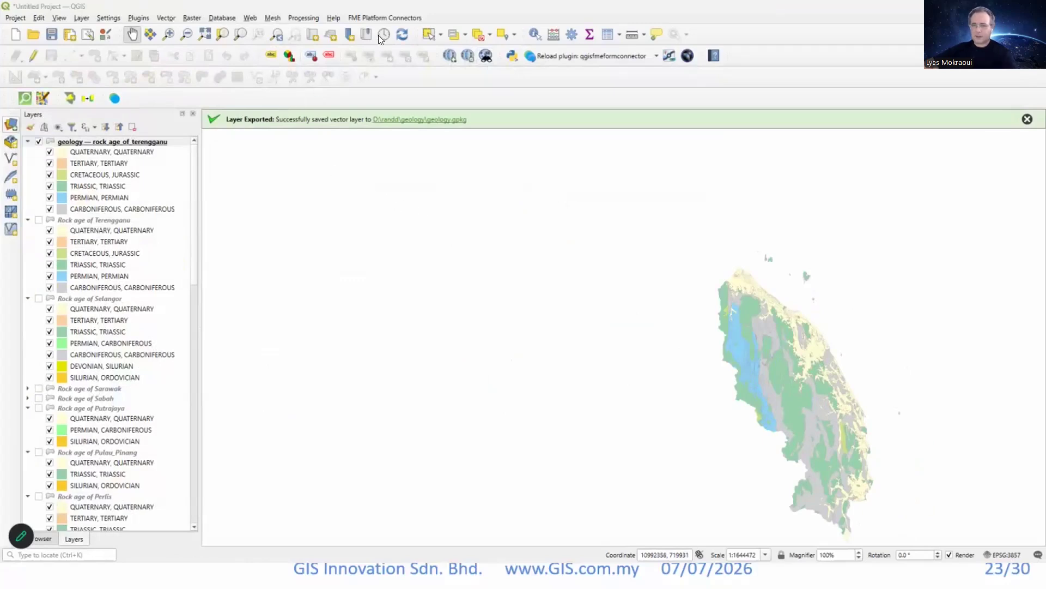
{"action": "key", "text": "ctrl+l"}
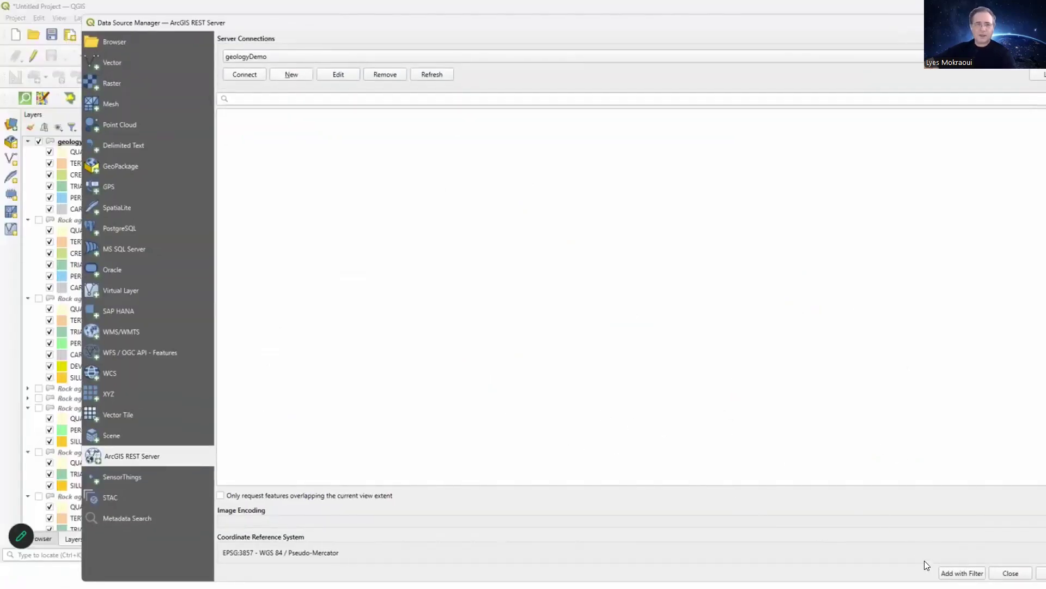
Create a new ArcGIS REST Server connection named landuse with the copied Neptune Coastline FeatureServer URL.
{"action": "left_click", "coordinate": [292, 74]}
{"action": "type", "text": "landuse"}
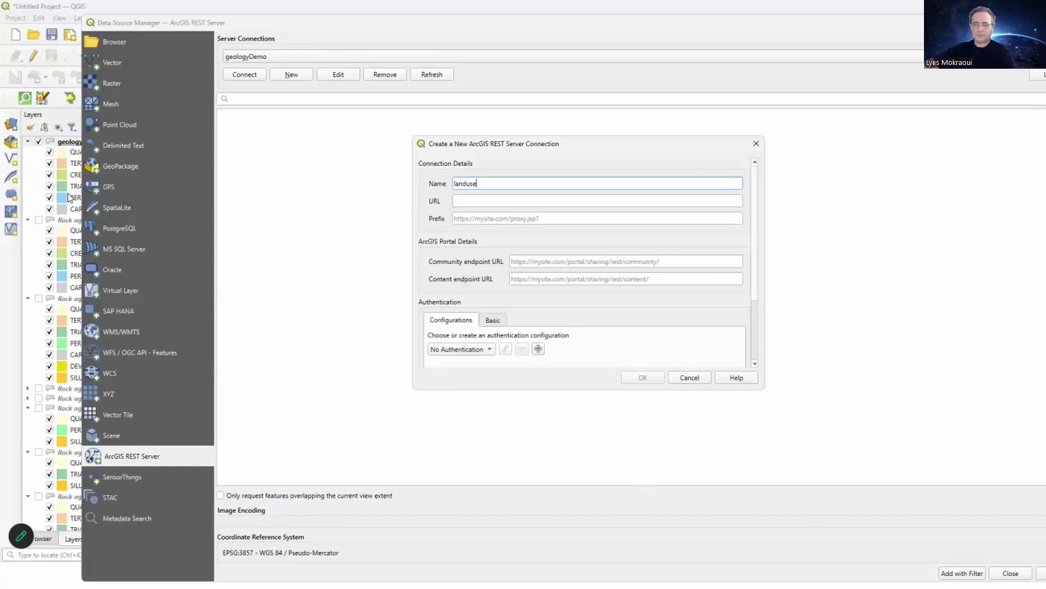
{"action": "key", "text": "Tab"}
{"action": "key", "text": "ctrl+v"}
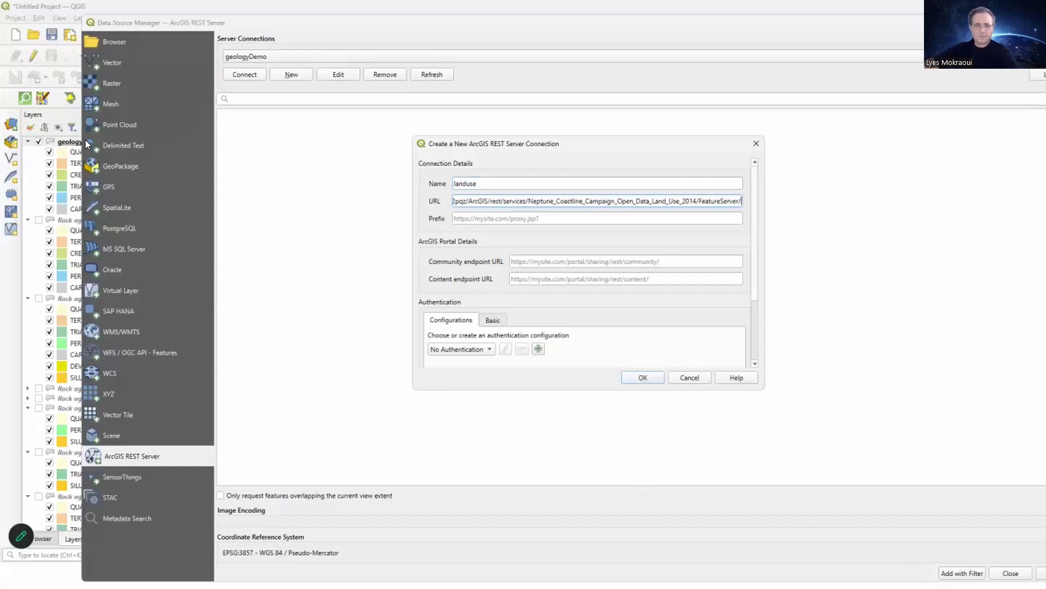
{"action": "key", "text": "Return"}
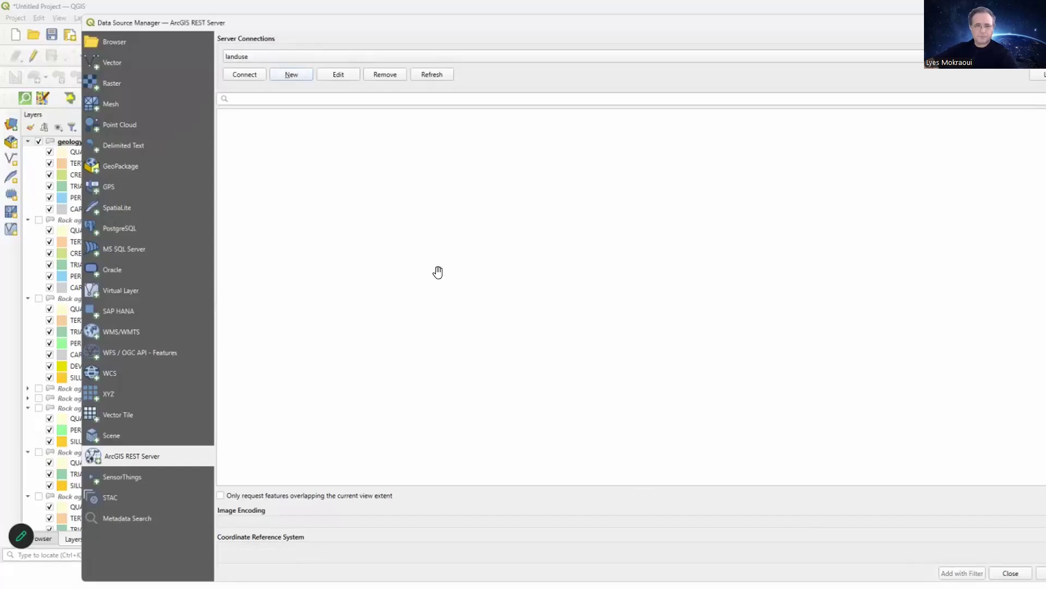
Connect to landuse and add its 2014 Land Use layer, accepting the OSGB36 to WGS 84 (9) transformation.
{"action": "key", "text": "space"}
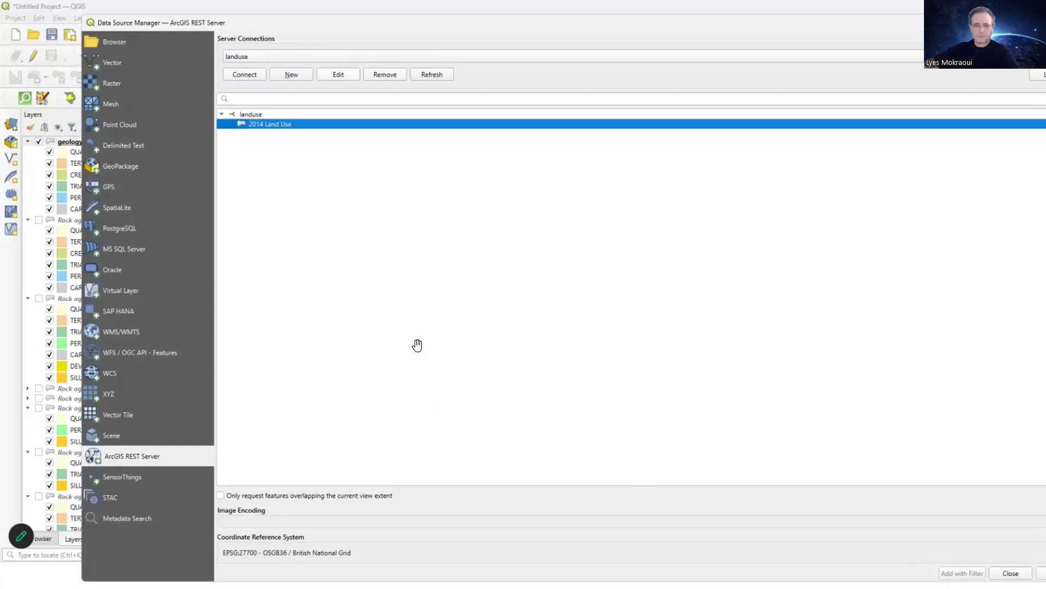
{"action": "left_click_drag", "start_coordinate": [405, 27], "coordinate": [337, 21]}
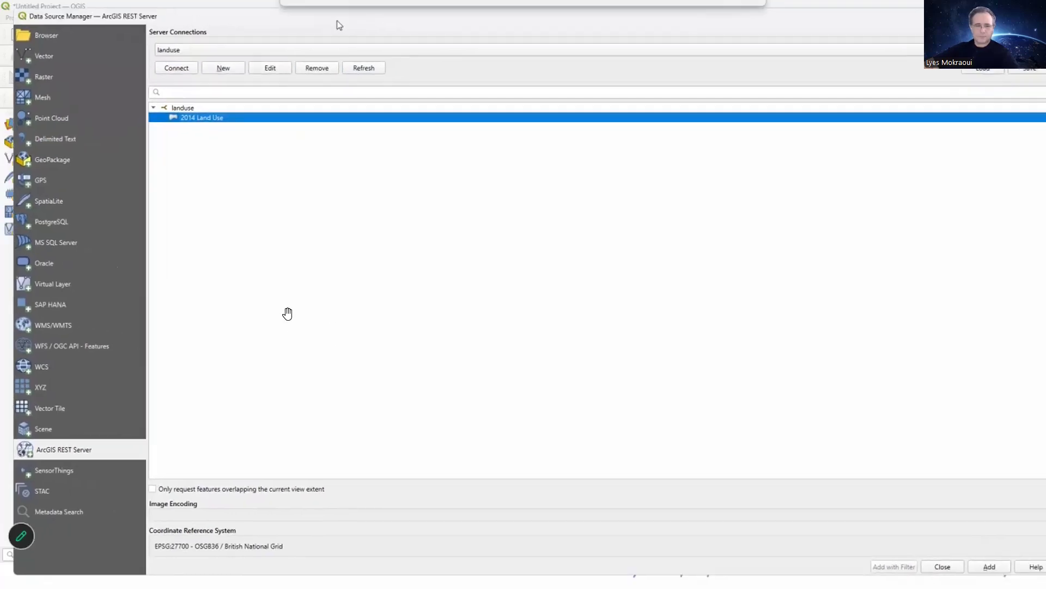
{"action": "key", "text": "Return"}
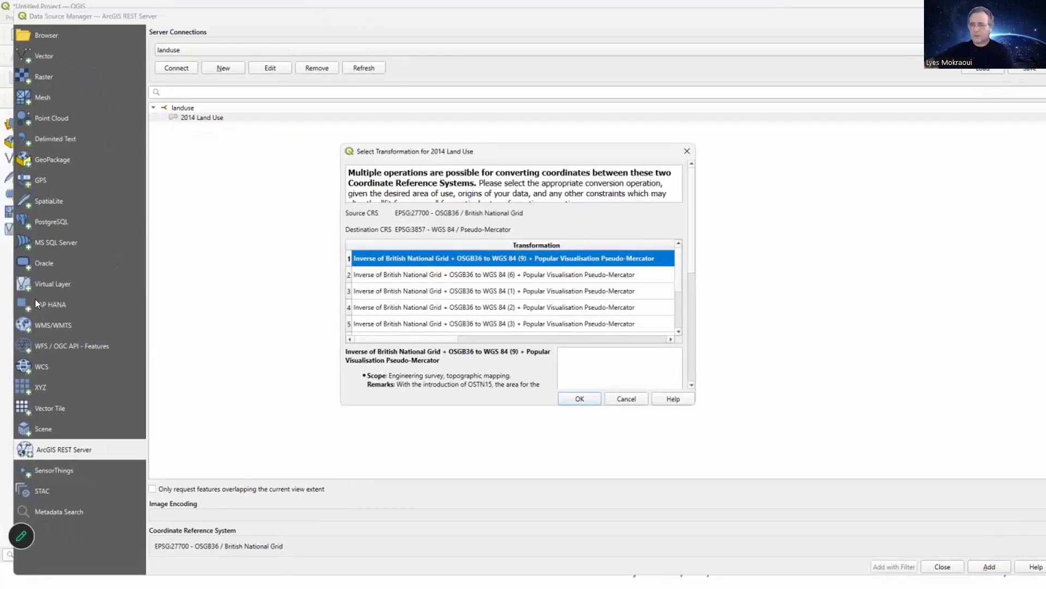
{"action": "key", "text": "Return"}
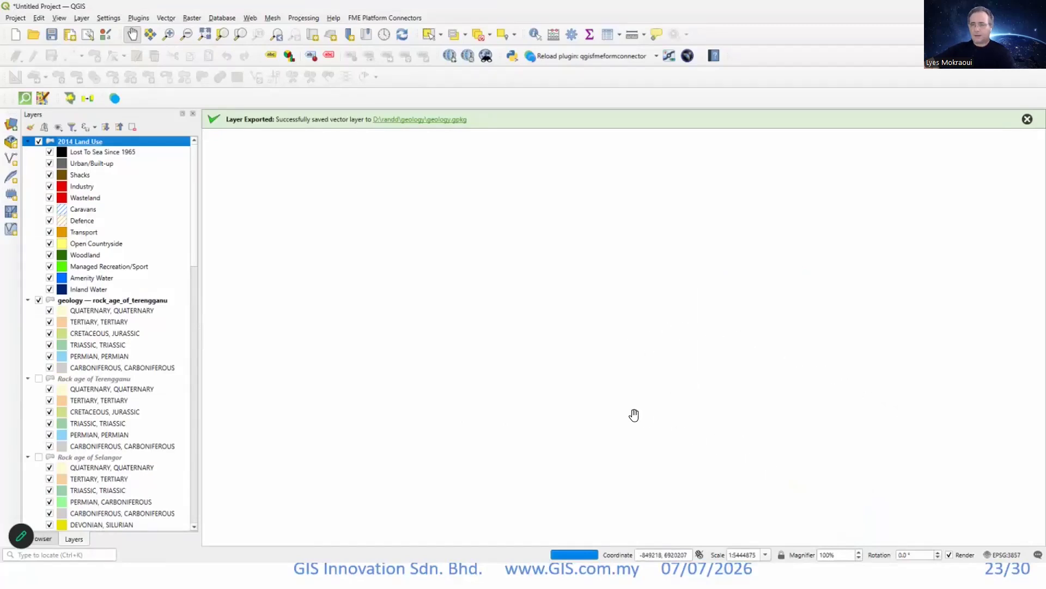
Turn on the OpenStreetMap basemap and navigate the map from the British Isles to the Kent coast.
{"action": "scroll", "coordinate": [109, 332], "scroll_direction": "down", "scroll_amount": 15}
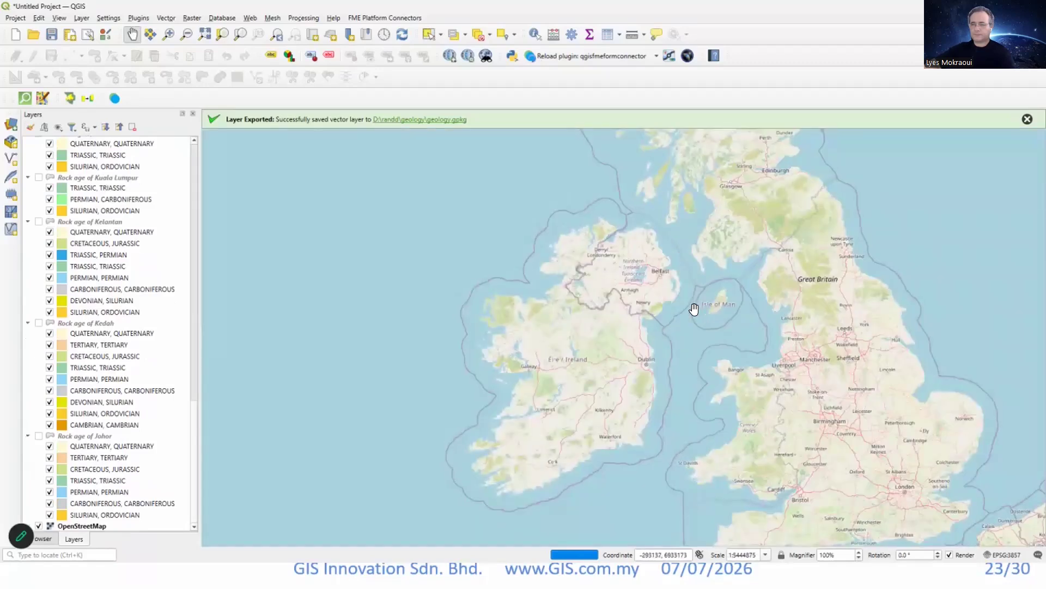
{"action": "left_click_drag", "start_coordinate": [732, 285], "coordinate": [478, 209]}
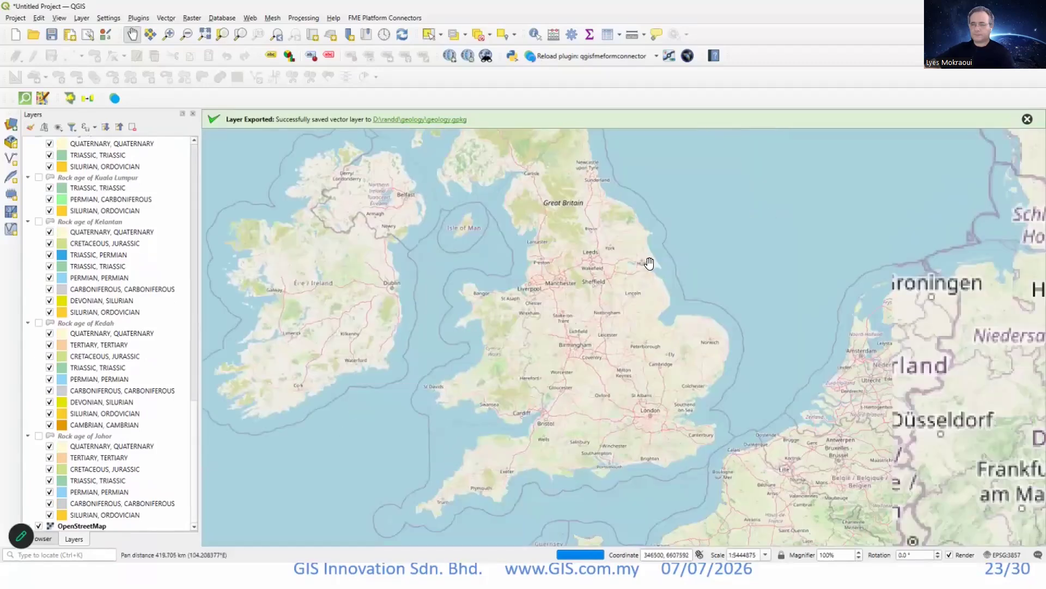
{"action": "scroll", "coordinate": [599, 281], "scroll_direction": "up", "scroll_amount": 4}
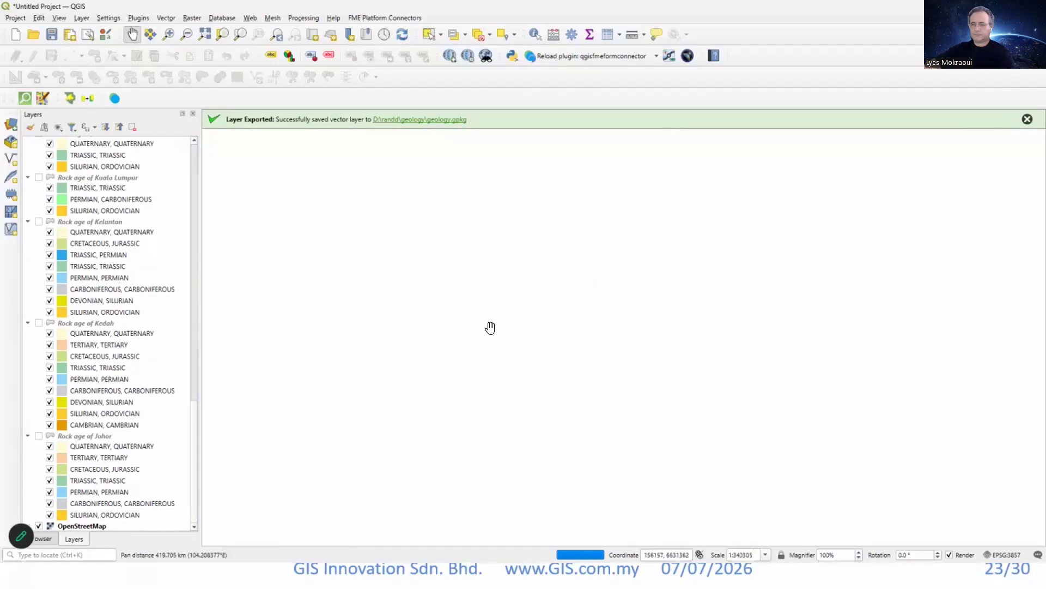
{"action": "left_click_drag", "start_coordinate": [612, 304], "coordinate": [449, 294]}
{"action": "left_click_drag", "start_coordinate": [338, 328], "coordinate": [741, 264]}
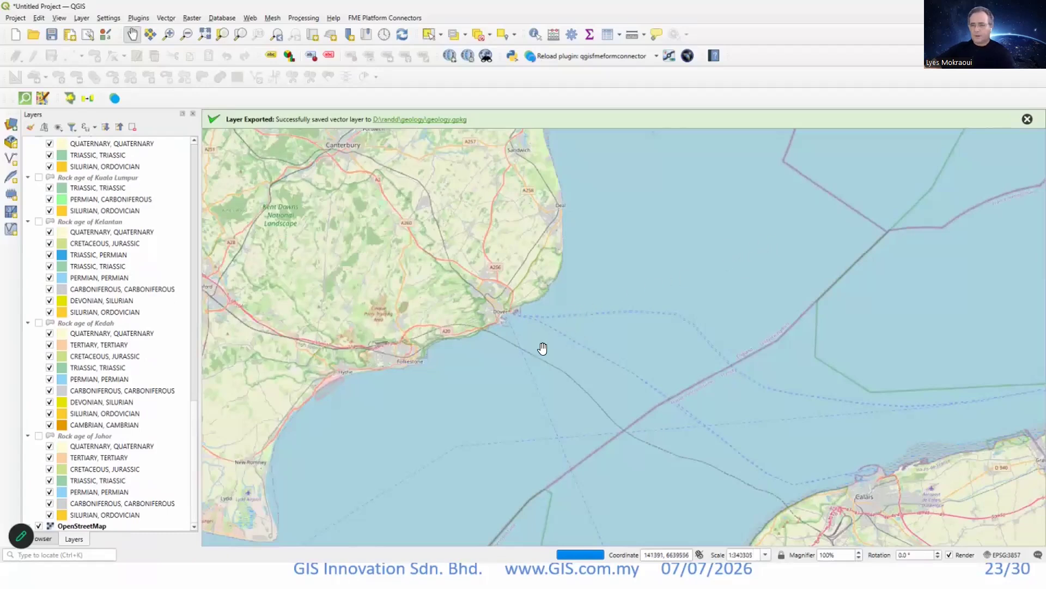
{"action": "left_click_drag", "start_coordinate": [564, 196], "coordinate": [554, 304]}
{"action": "left_click_drag", "start_coordinate": [497, 346], "coordinate": [545, 420]}
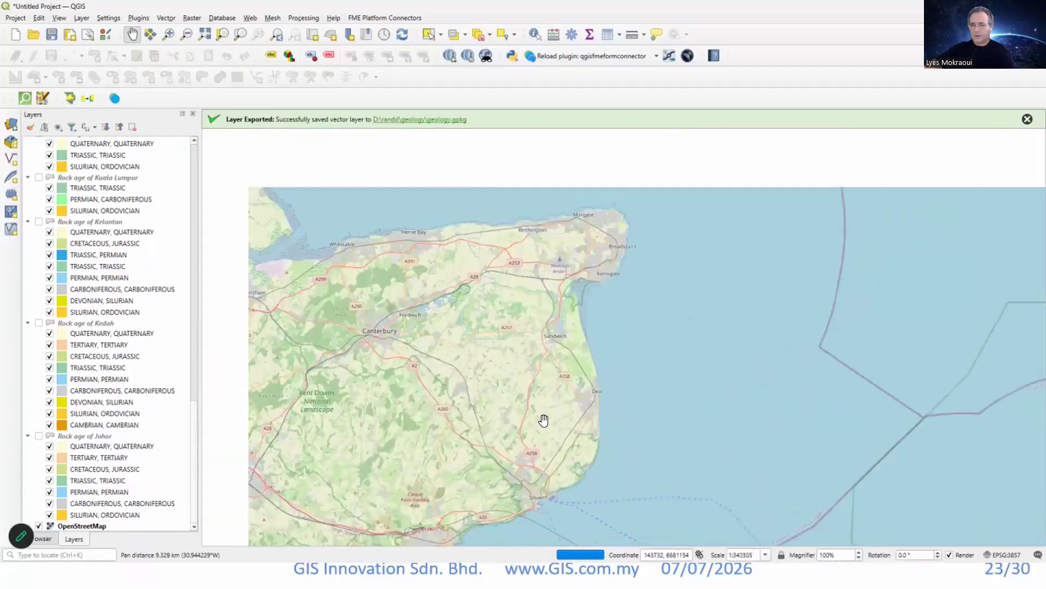
{"action": "left_click_drag", "start_coordinate": [361, 359], "coordinate": [545, 420]}
Zoom in on the north Kent coast east of Herne Bay and examine the 2014 Land Use polygons there.
{"action": "scroll", "coordinate": [548, 421], "scroll_direction": "up", "scroll_amount": 1}
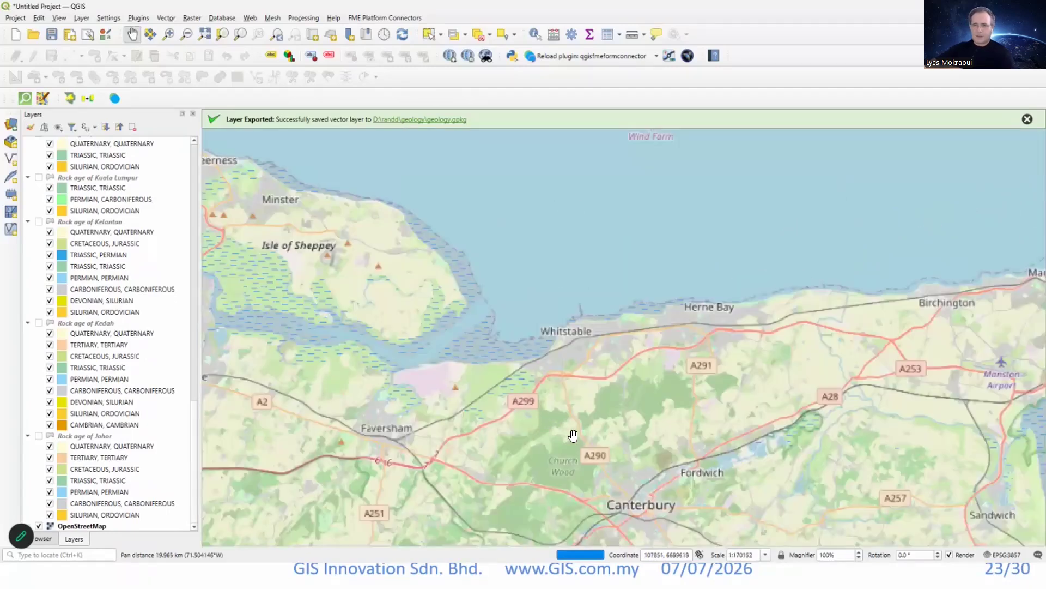
{"action": "scroll", "coordinate": [572, 430], "scroll_direction": "up", "scroll_amount": 1}
{"action": "scroll", "coordinate": [583, 331], "scroll_direction": "up", "scroll_amount": 1}
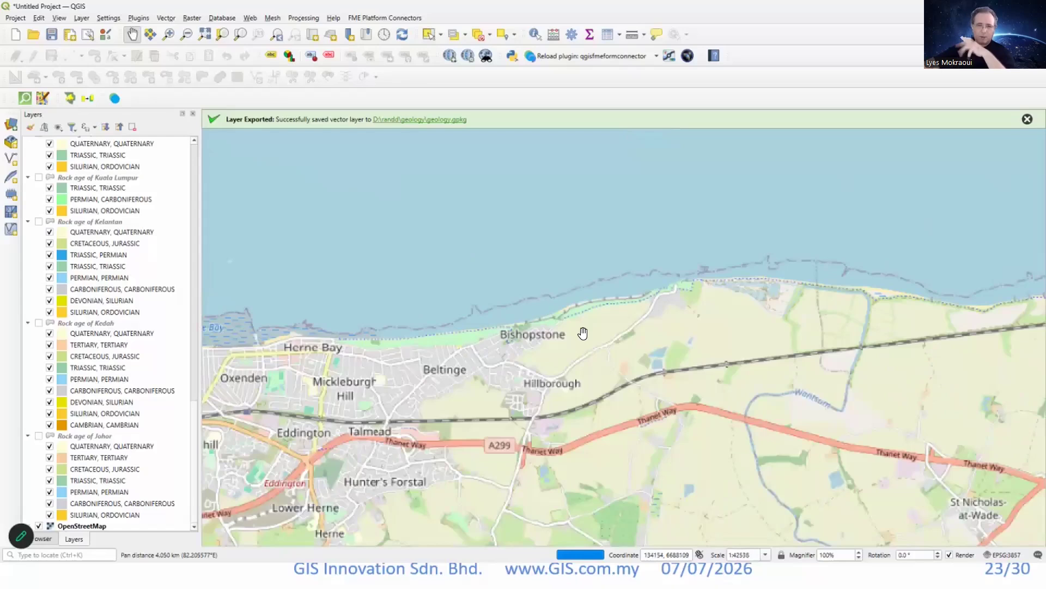
{"action": "scroll", "coordinate": [534, 381], "scroll_direction": "up", "scroll_amount": 1}
{"action": "scroll", "coordinate": [483, 430], "scroll_direction": "up", "scroll_amount": 1}
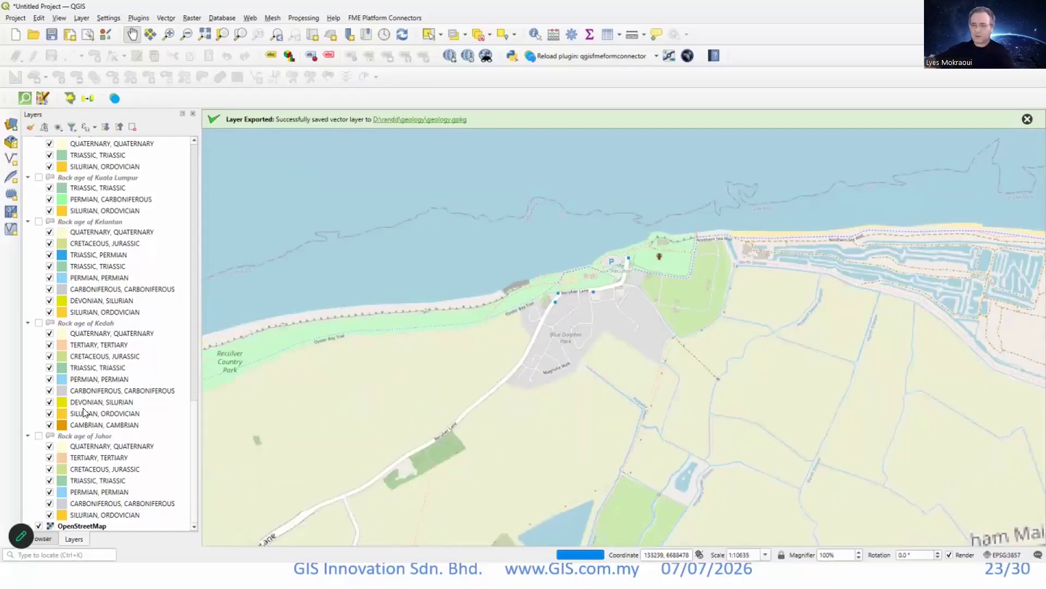
{"action": "left_click_drag", "start_coordinate": [885, 340], "coordinate": [677, 408]}
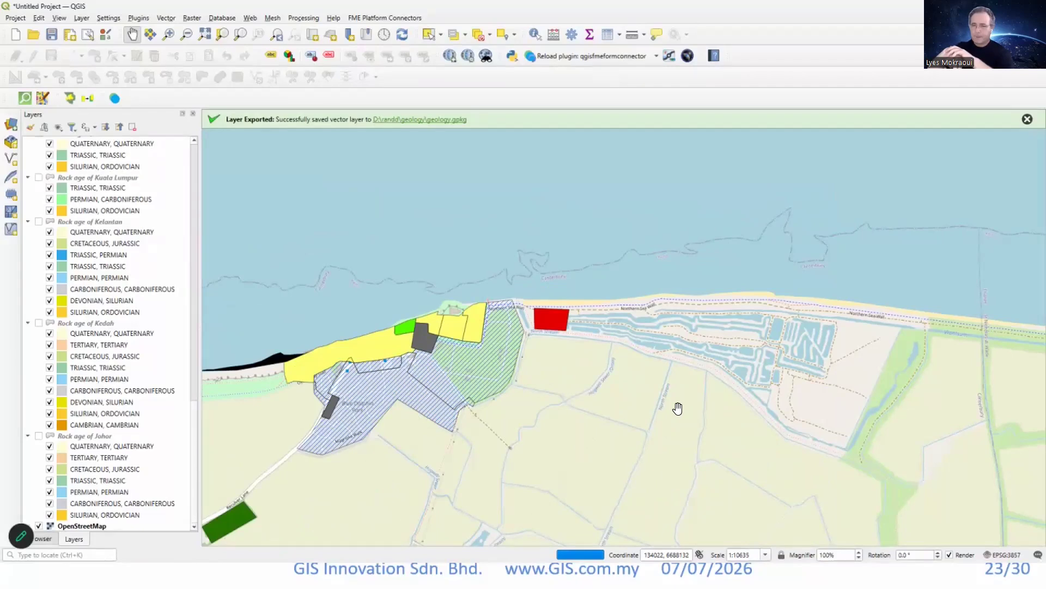
Hide the OpenStreetMap basemap and examine how the coastal land-use polygons load at different scales.
{"action": "left_click_drag", "start_coordinate": [677, 408], "coordinate": [676, 382]}
{"action": "scroll", "coordinate": [677, 409], "scroll_direction": "down", "scroll_amount": 2}
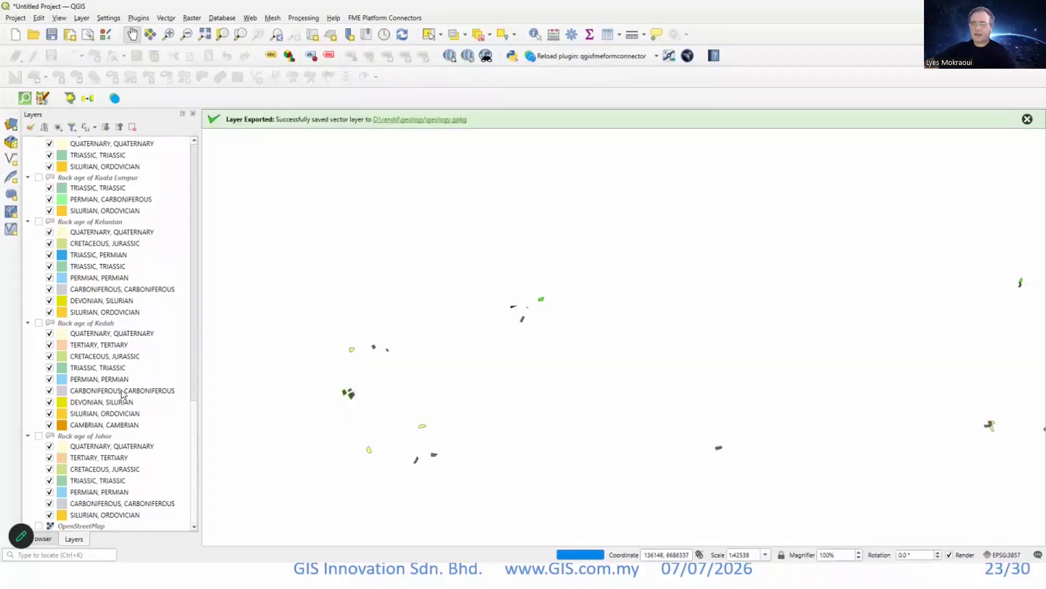
{"action": "scroll", "coordinate": [741, 352], "scroll_direction": "down", "scroll_amount": 1}
{"action": "left_click_drag", "start_coordinate": [741, 352], "coordinate": [525, 355]}
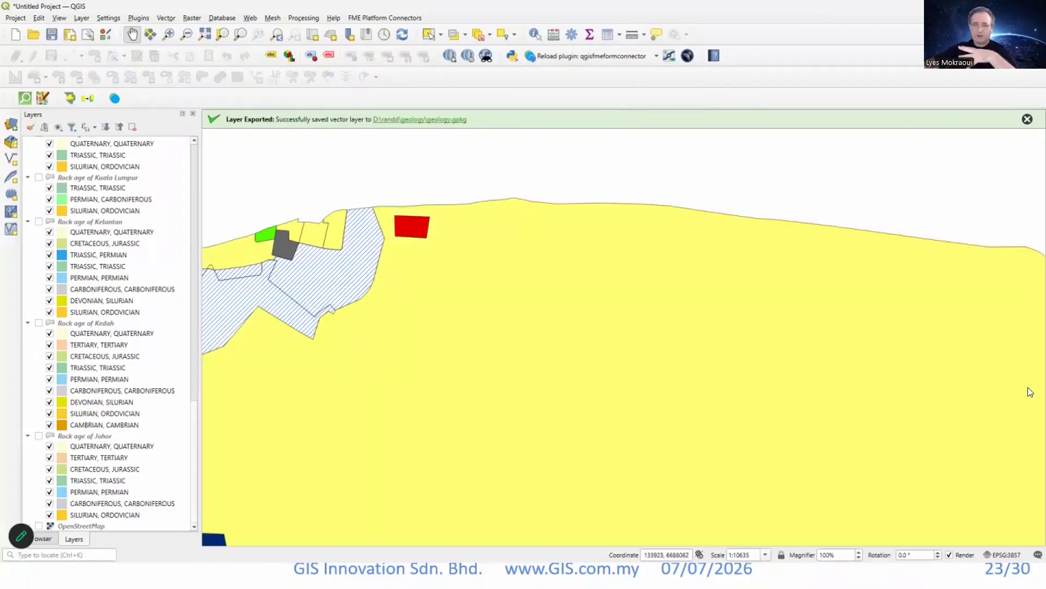
{"action": "scroll", "coordinate": [111, 332], "scroll_direction": "up", "scroll_amount": 17}
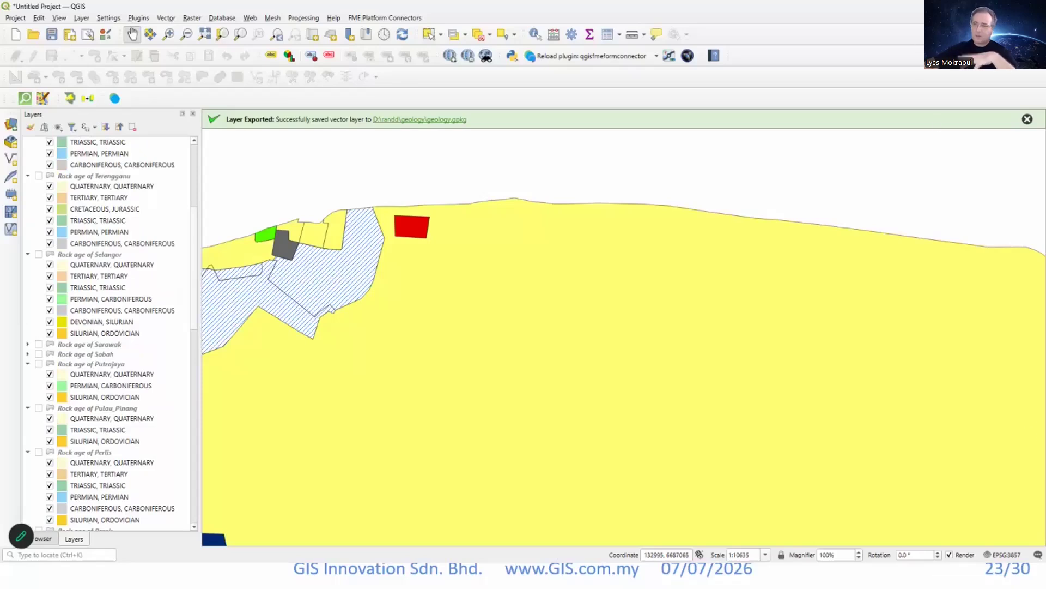
Open the attribute table of the 2014 Land Use layer and examine its land-use records.
{"action": "scroll", "coordinate": [109, 333], "scroll_direction": "up", "scroll_amount": 6}
{"action": "left_click", "coordinate": [607, 35]}
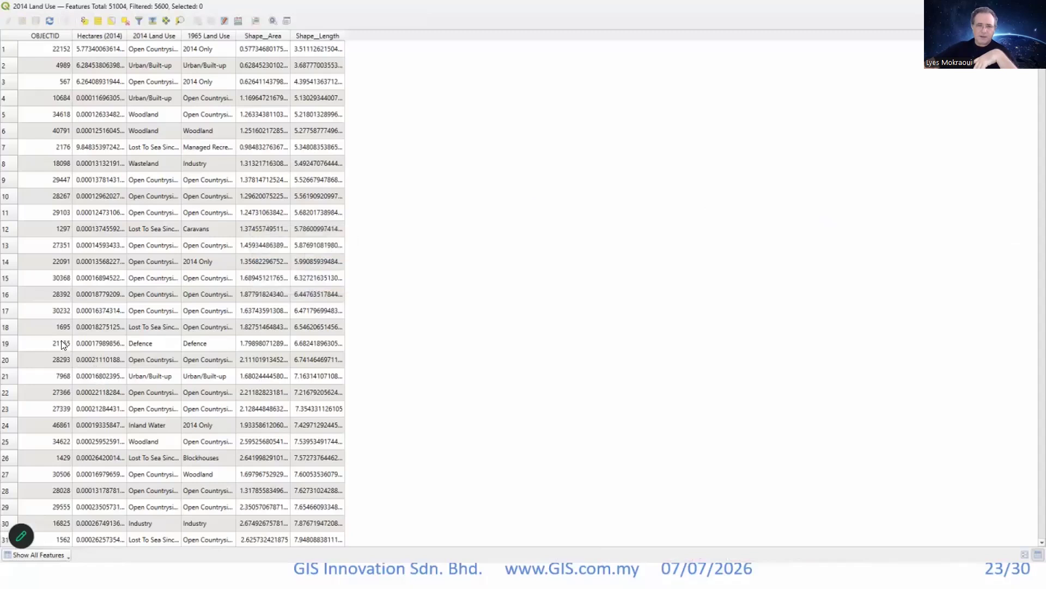
{"action": "scroll", "coordinate": [61, 326], "scroll_direction": "down", "scroll_amount": 20}
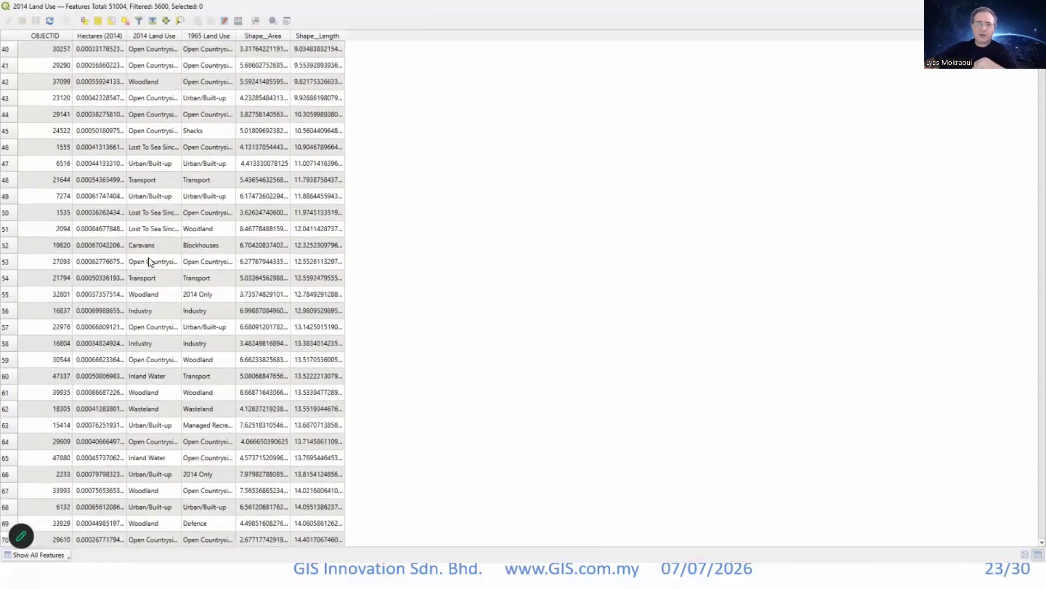
{"action": "scroll", "coordinate": [162, 110], "scroll_direction": "down", "scroll_amount": 13}
{"action": "scroll", "coordinate": [191, 57], "scroll_direction": "down", "scroll_amount": 14}
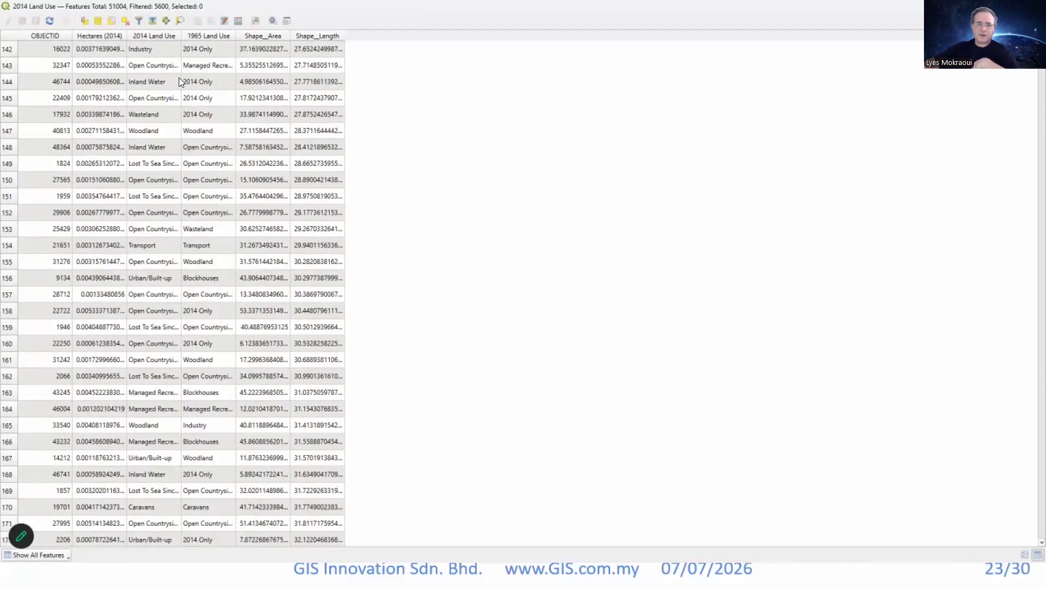
{"action": "scroll", "coordinate": [179, 78], "scroll_direction": "down", "scroll_amount": 20}
{"action": "scroll", "coordinate": [177, 81], "scroll_direction": "down", "scroll_amount": 20}
{"action": "scroll", "coordinate": [178, 70], "scroll_direction": "down", "scroll_amount": 20}
{"action": "scroll", "coordinate": [214, 145], "scroll_direction": "down", "scroll_amount": 15}
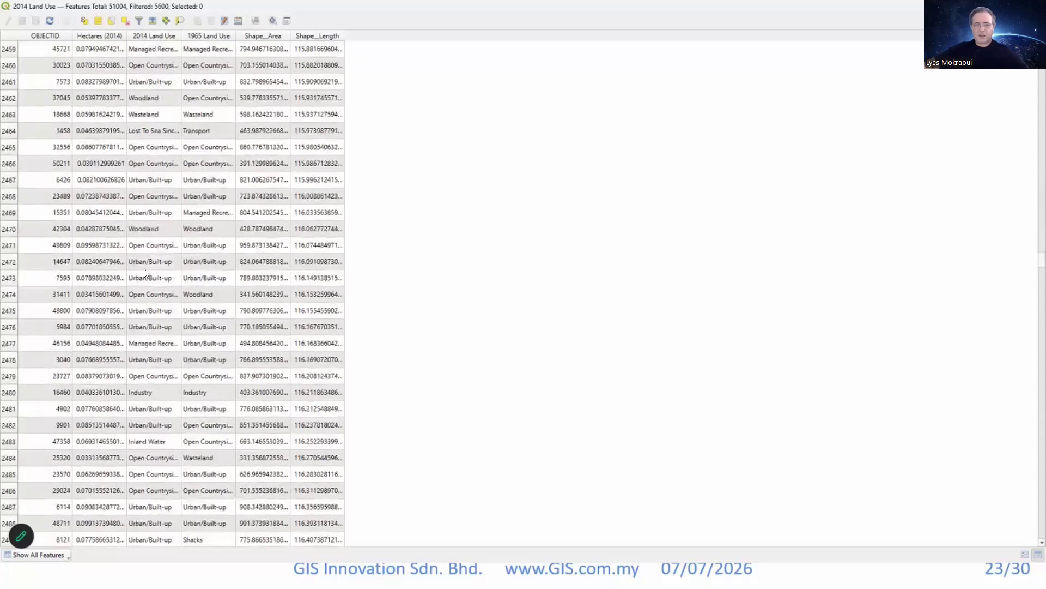
{"action": "scroll", "coordinate": [129, 324], "scroll_direction": "down", "scroll_amount": 20}
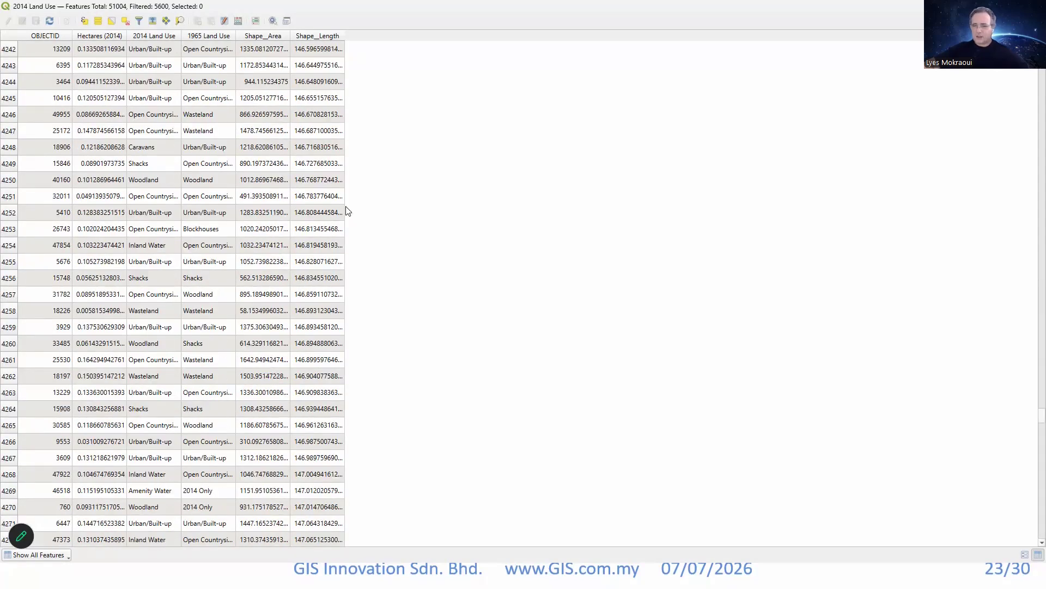
{"action": "scroll", "coordinate": [181, 295], "scroll_direction": "up", "scroll_amount": 14}
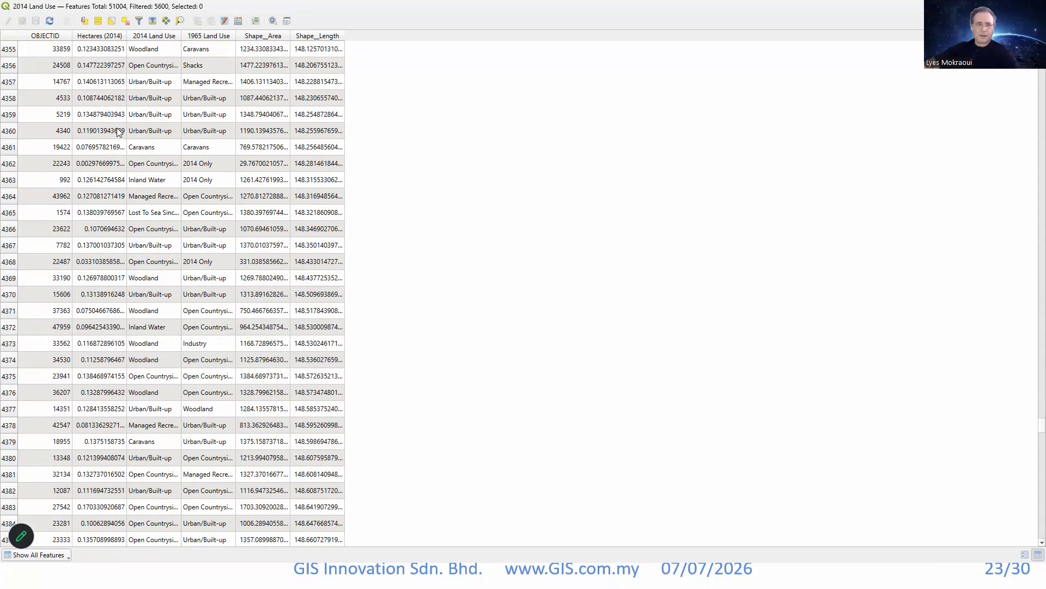
Connect to the onemapSG WMS server and add all six OneMap layers, from Default to LandLot, as one layer.
{"action": "key", "text": "alt+Tab"}
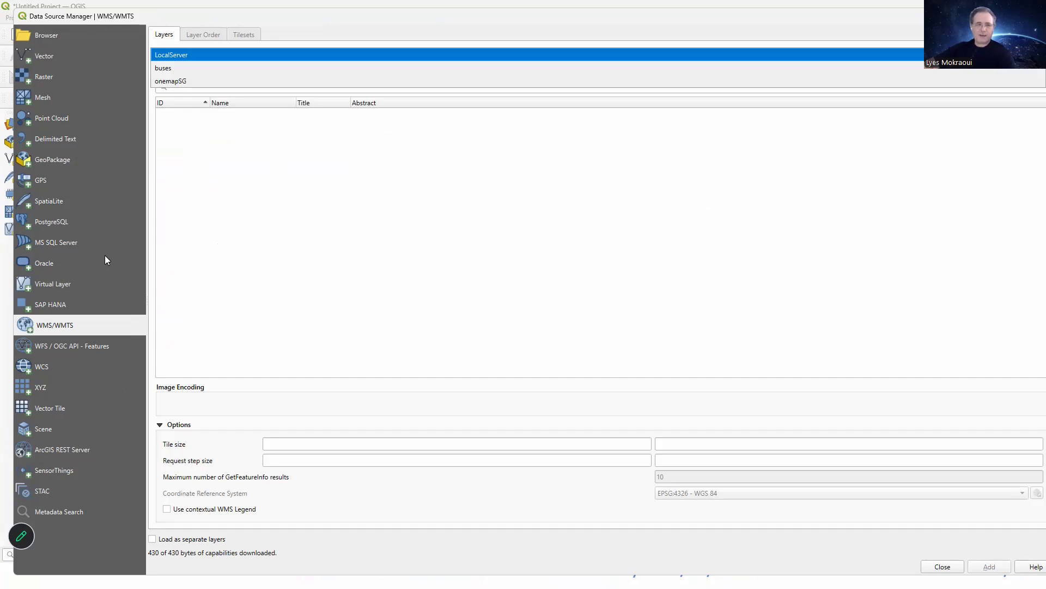
{"action": "key", "text": "Return"}
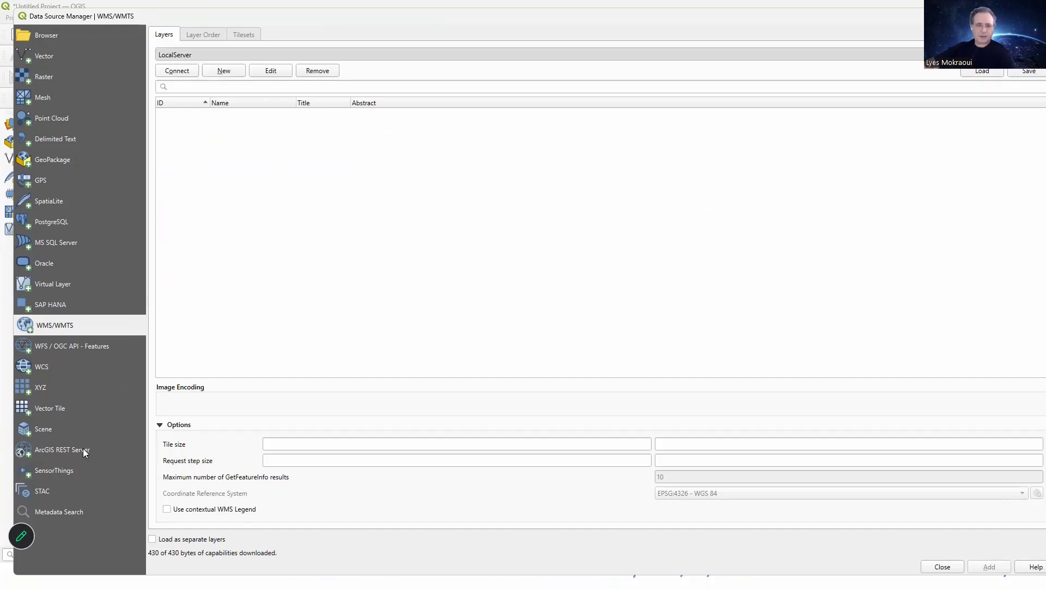
{"action": "key", "text": "Return"}
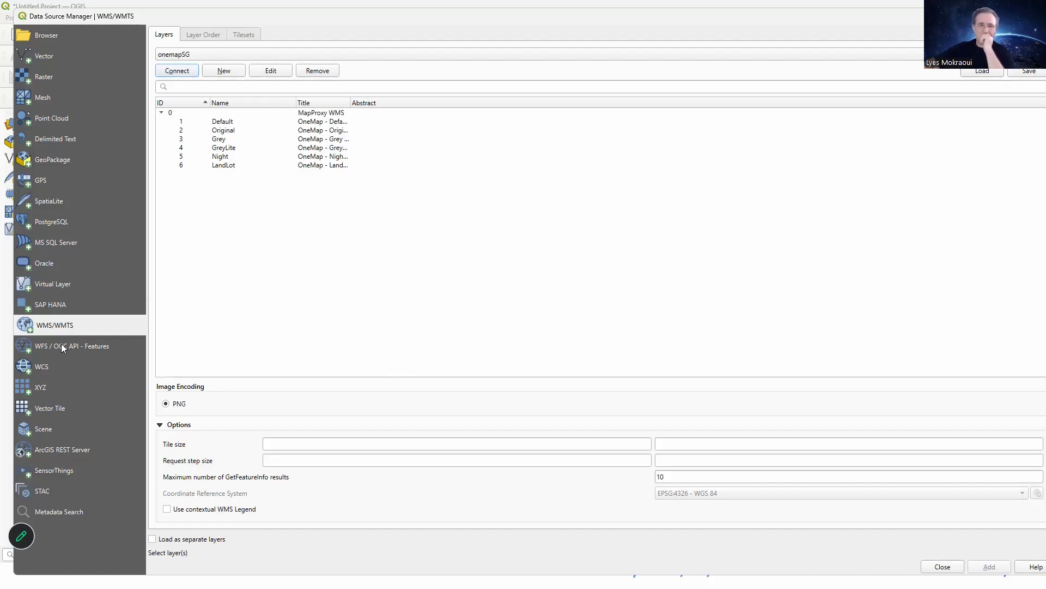
{"action": "left_click_drag", "start_coordinate": [222, 121], "coordinate": [222, 165]}
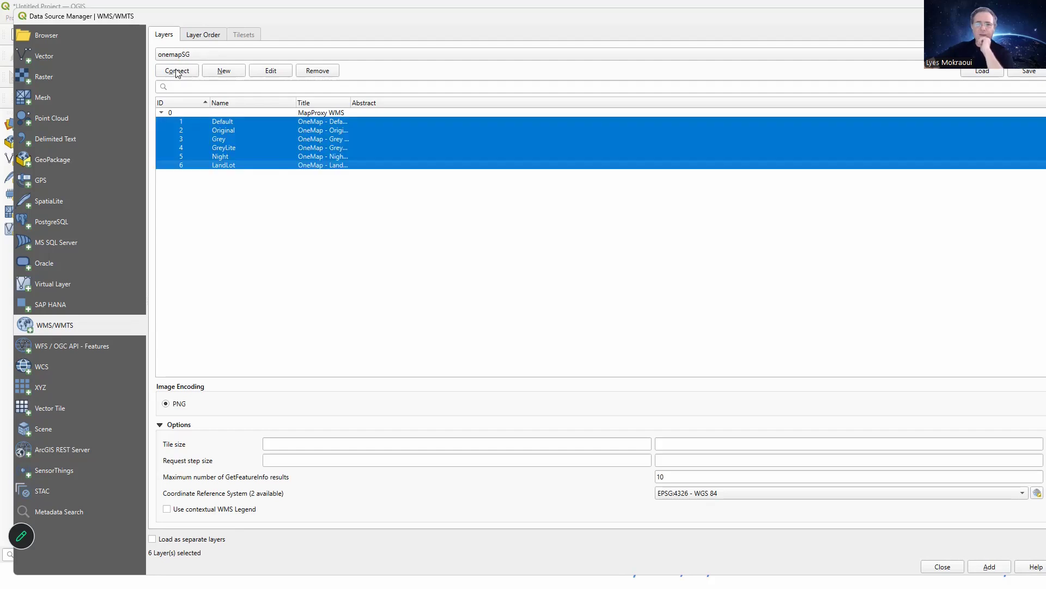
{"action": "key", "text": "alt+a"}
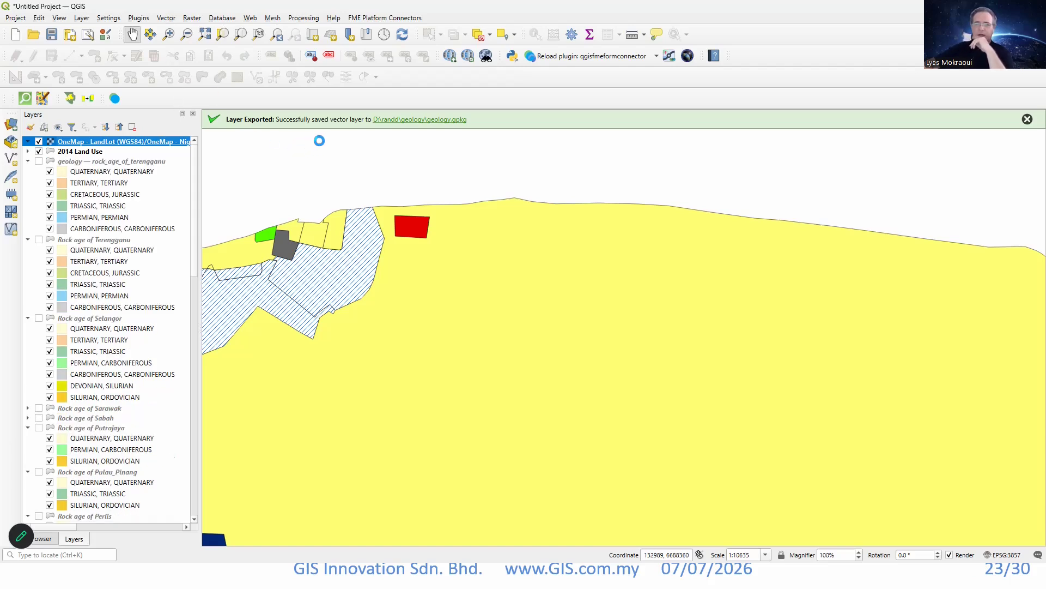
Zoom to the new OneMap layer's extent and examine the Singapore map at different scales.
{"action": "right_click", "coordinate": [107, 141]}
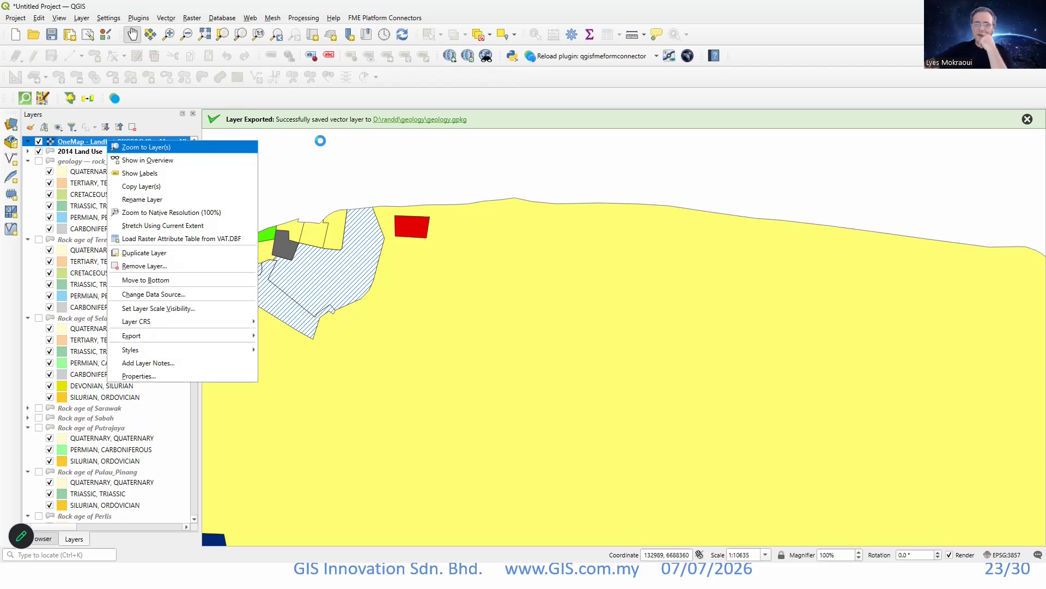
{"action": "left_click", "coordinate": [146, 146]}
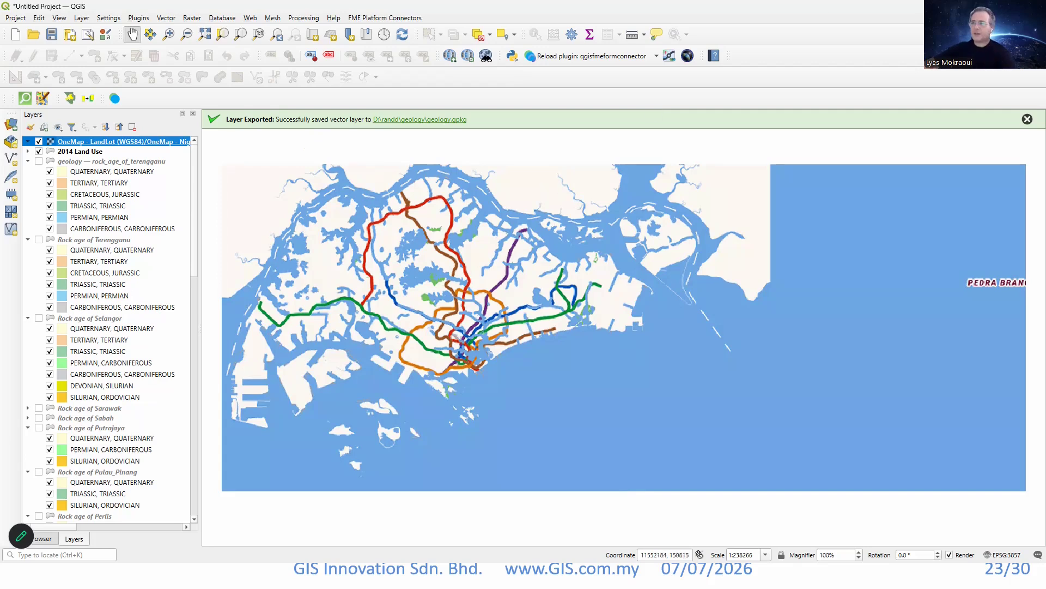
{"action": "scroll", "coordinate": [443, 211], "scroll_direction": "up", "scroll_amount": 1}
{"action": "scroll", "coordinate": [493, 298], "scroll_direction": "down", "scroll_amount": 2}
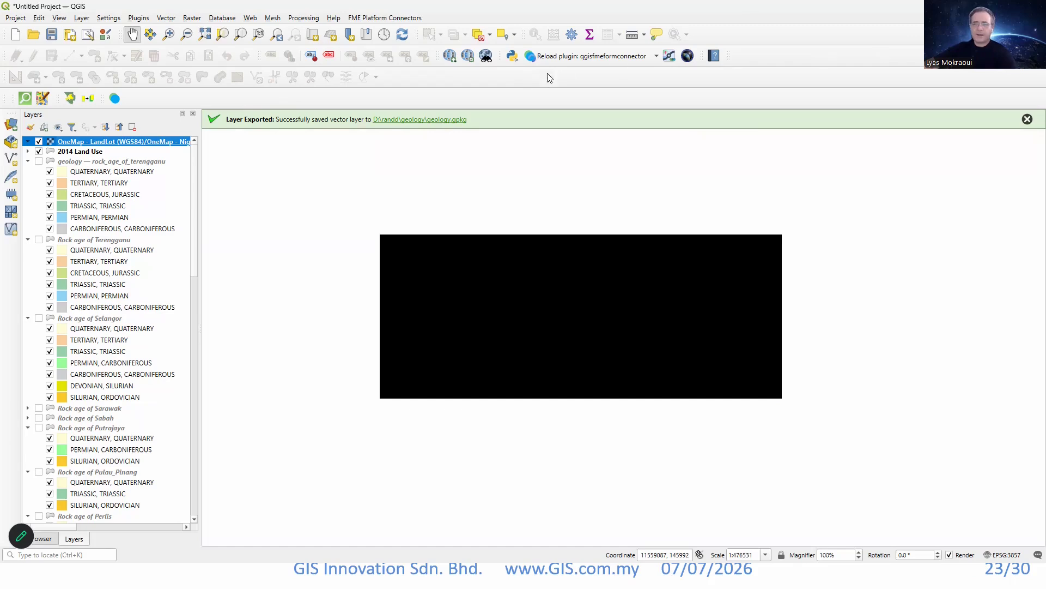
{"action": "scroll", "coordinate": [533, 168], "scroll_direction": "up", "scroll_amount": 1}
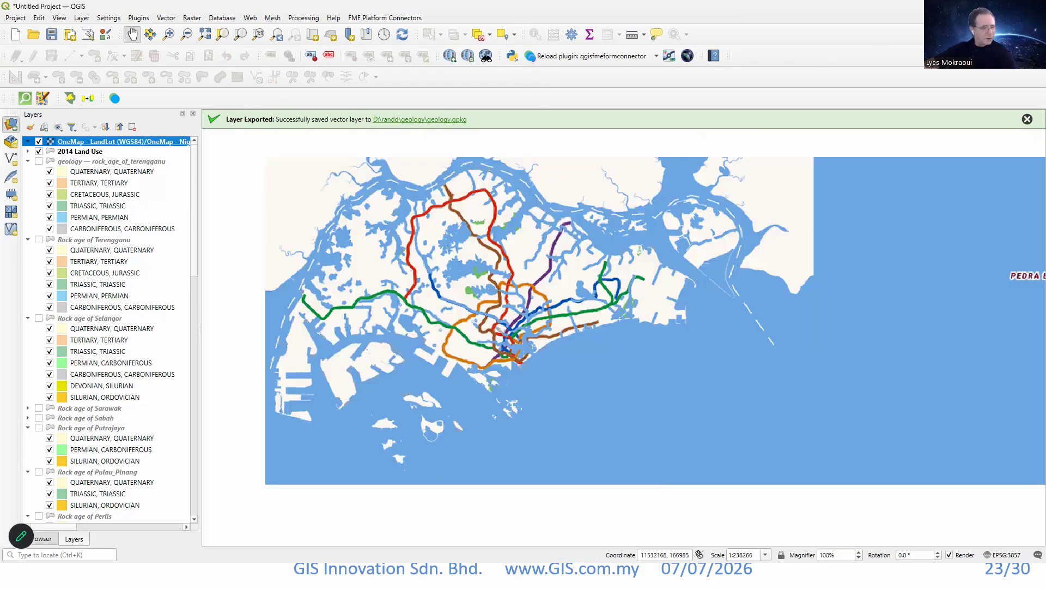
Try to connect to the saved WFS server test, and close the data source manager.
{"action": "left_click", "coordinate": [11, 124]}
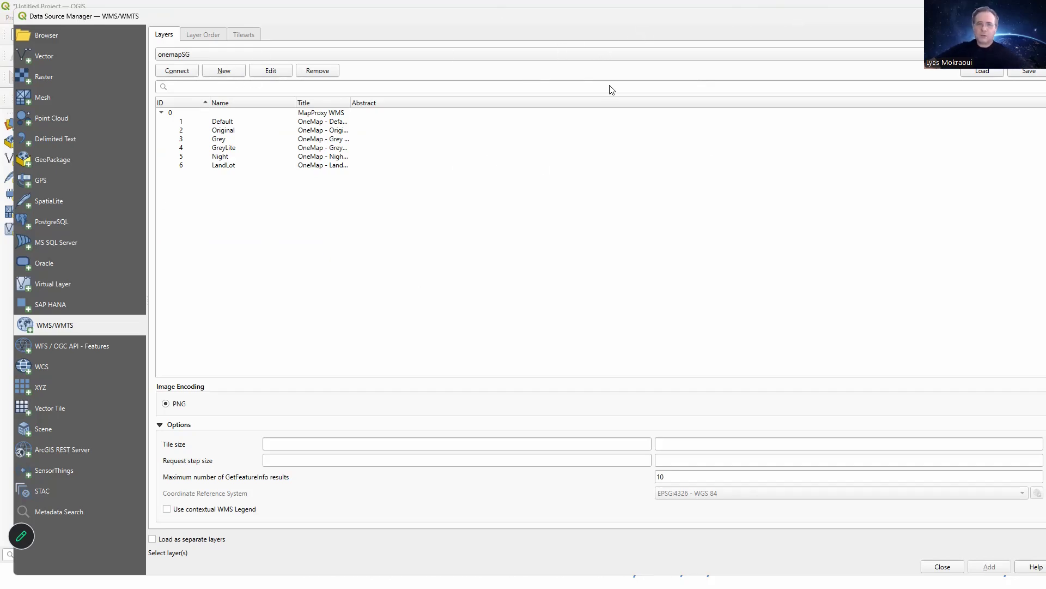
{"action": "key", "text": "Down"}
{"action": "key", "text": "space"}
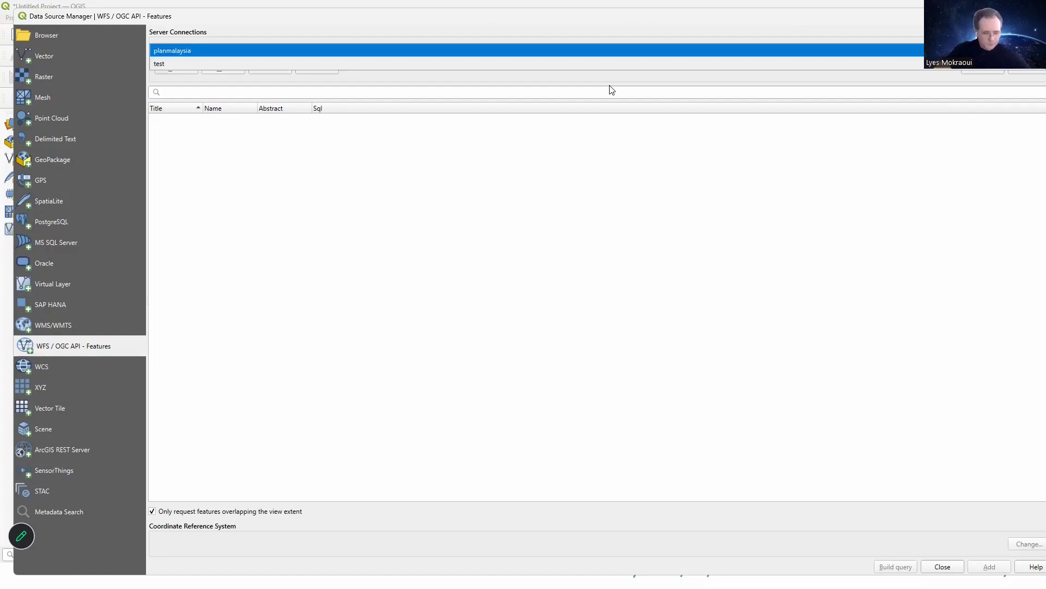
{"action": "key", "text": "Escape"}
{"action": "key", "text": "Down"}
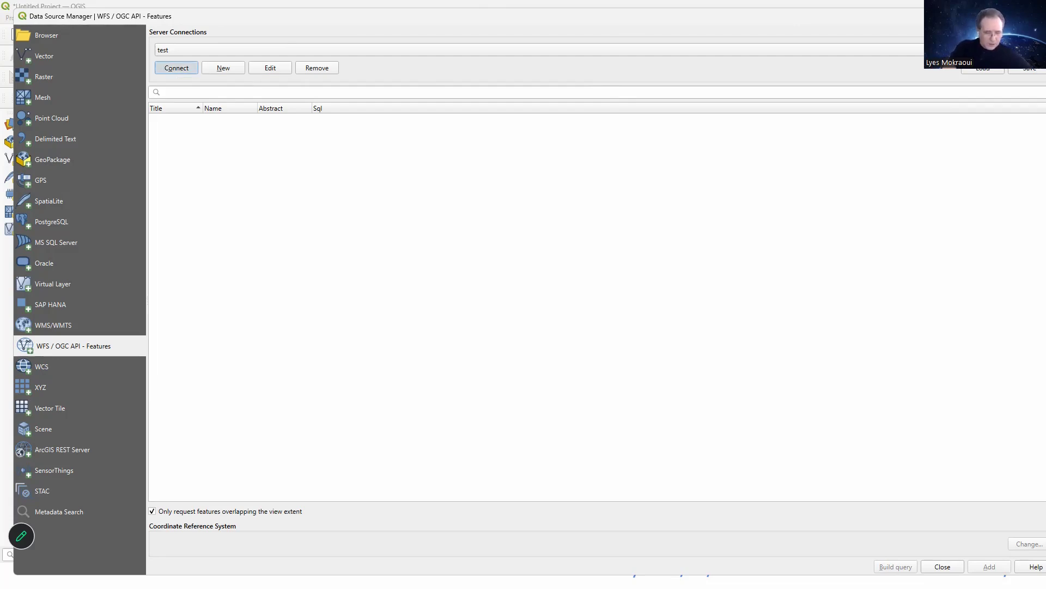
{"action": "left_click", "coordinate": [177, 68]}
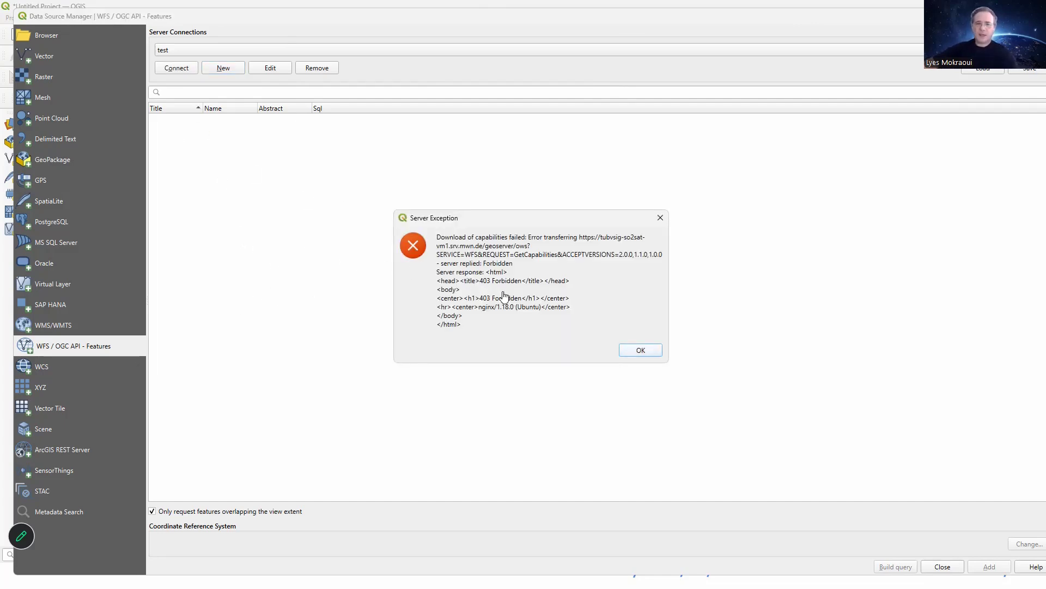
{"action": "key", "text": "Return"}
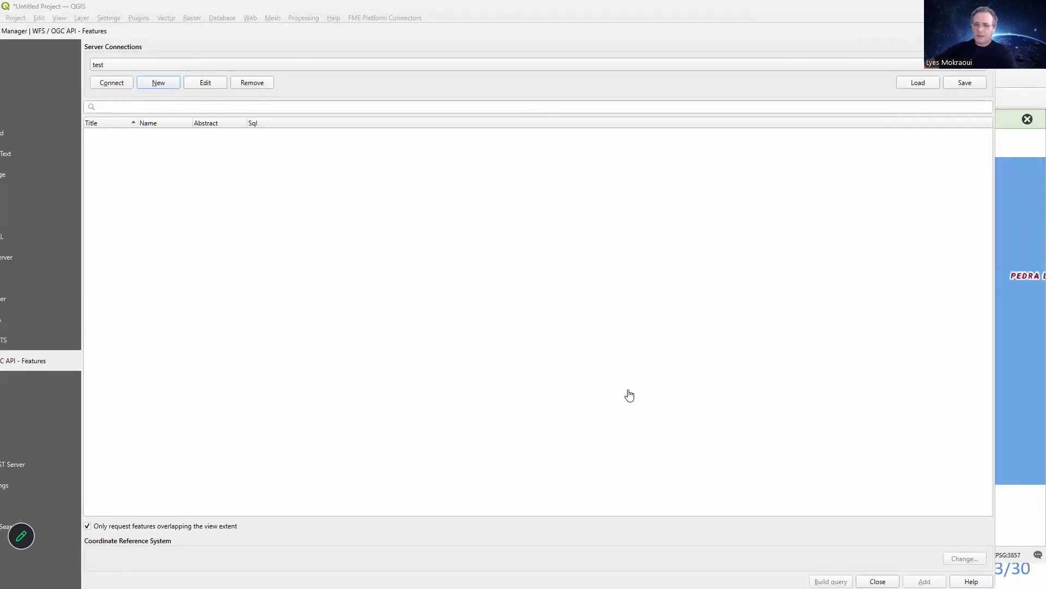
{"action": "key", "text": "Escape"}
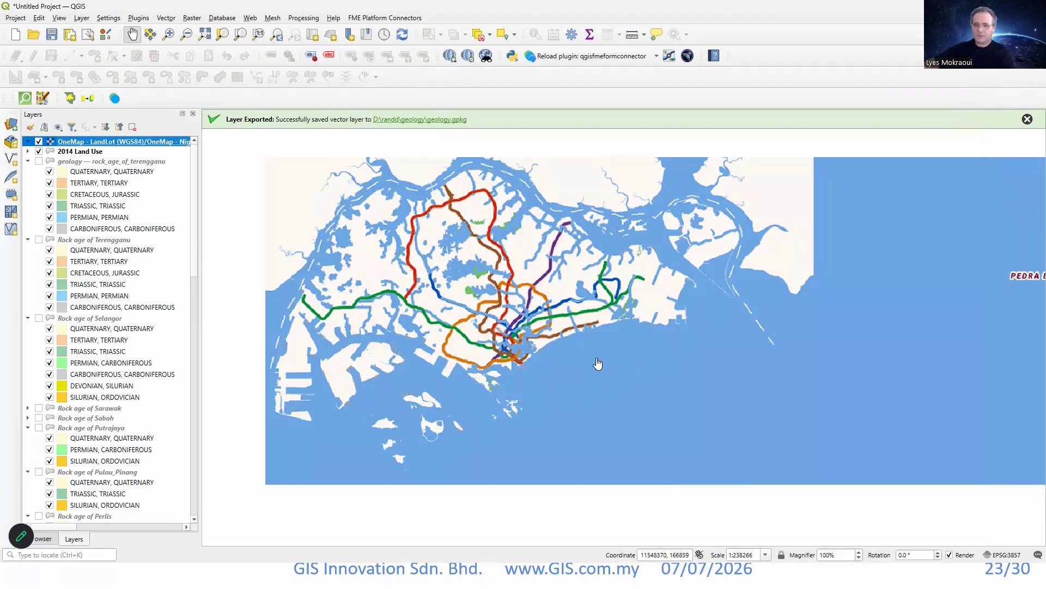
{"action": "key", "text": "alt+Tab"}
{"action": "key", "text": "ctrl+t"}
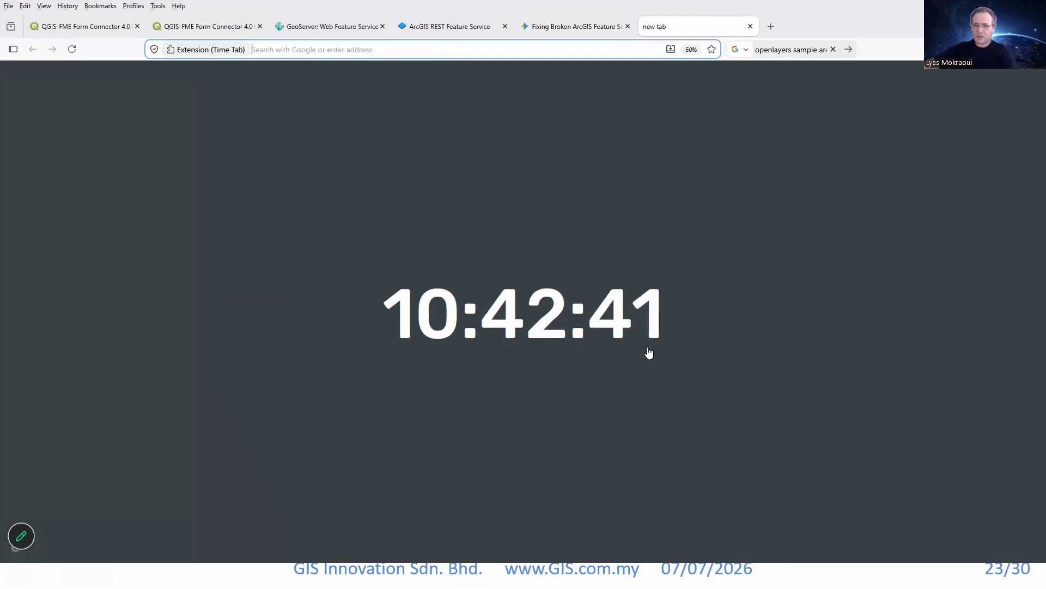
{"action": "type", "text": "gis11:1717/"}
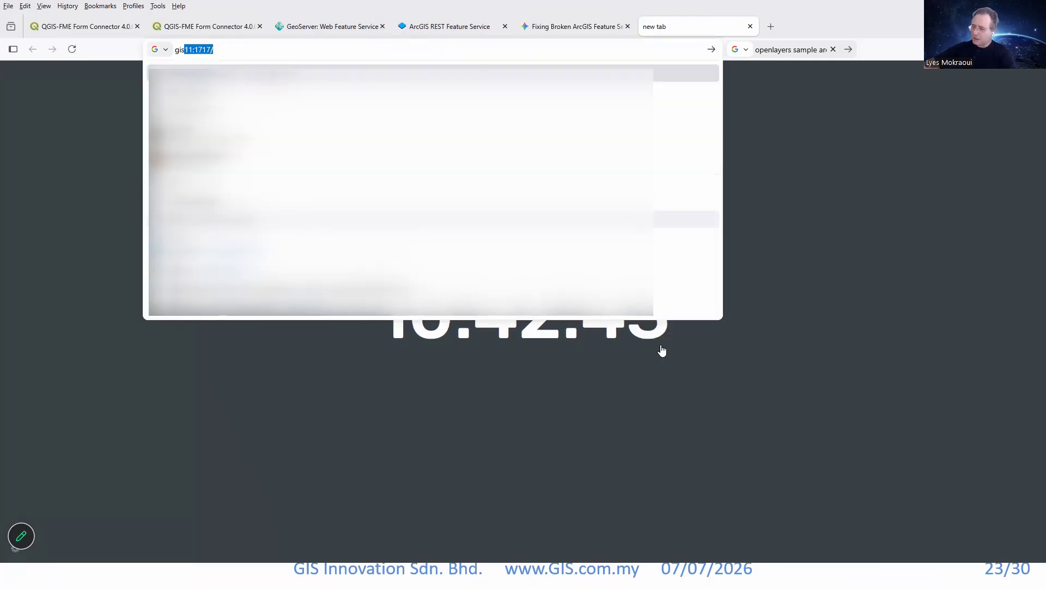
Switch to GISimple in Chrome and examine the 2014 Land Use layer from England's east coast to the Thames Estuary.
{"action": "key", "text": "alt+Tab"}
{"action": "left_click_drag", "start_coordinate": [537, 300], "coordinate": [410, 346]}
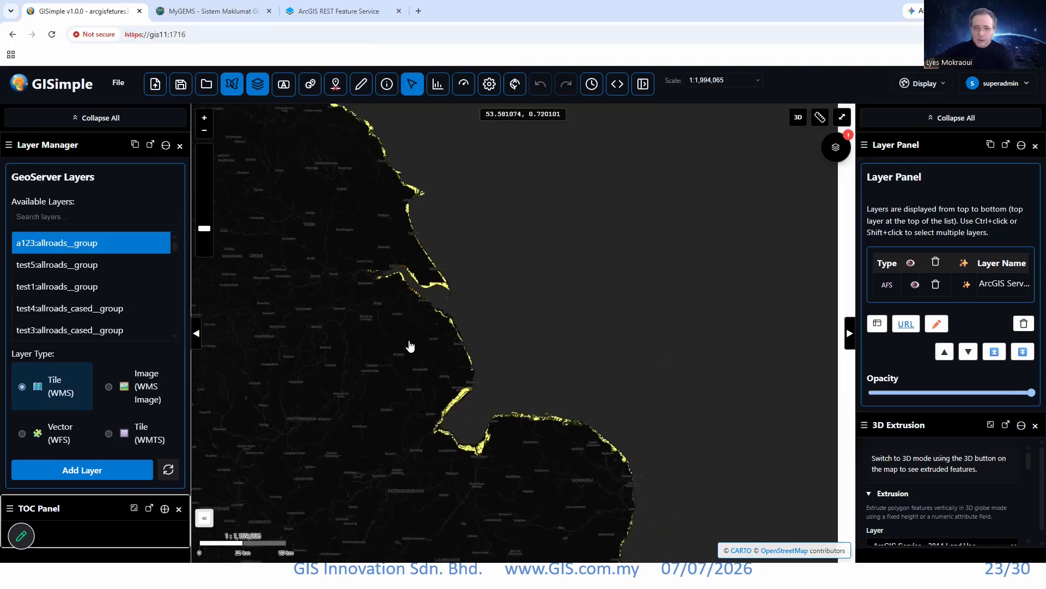
{"action": "scroll", "coordinate": [485, 347], "scroll_direction": "down", "scroll_amount": 3}
{"action": "left_click_drag", "start_coordinate": [728, 349], "coordinate": [460, 341]}
{"action": "left_click_drag", "start_coordinate": [692, 278], "coordinate": [412, 358]}
{"action": "scroll", "coordinate": [445, 354], "scroll_direction": "down", "scroll_amount": 2}
{"action": "left_click_drag", "start_coordinate": [427, 404], "coordinate": [474, 338]}
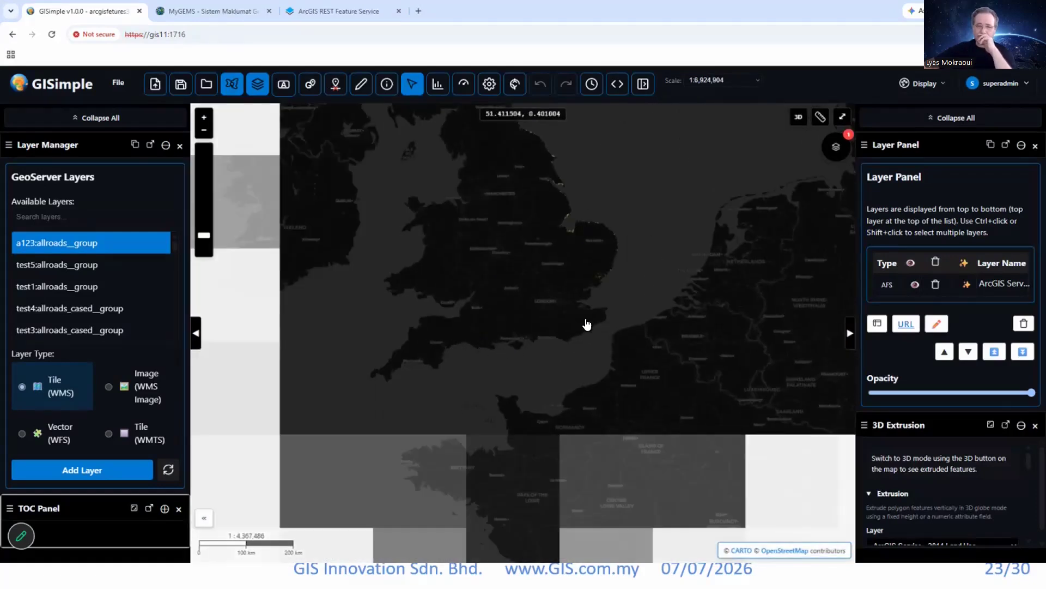
{"action": "scroll", "coordinate": [636, 303], "scroll_direction": "up", "scroll_amount": 2}
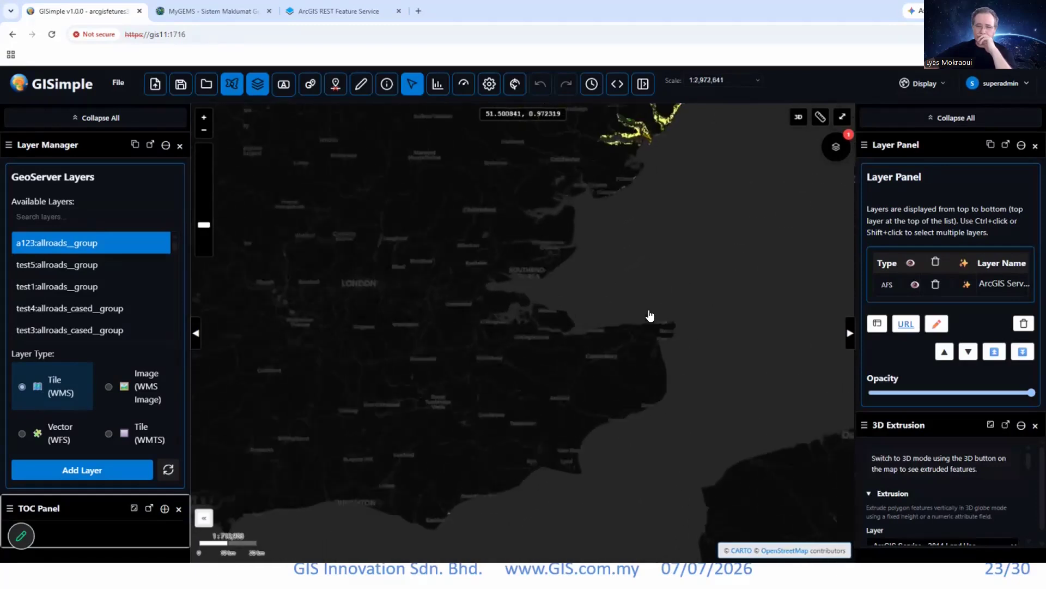
{"action": "scroll", "coordinate": [650, 316], "scroll_direction": "up", "scroll_amount": 3}
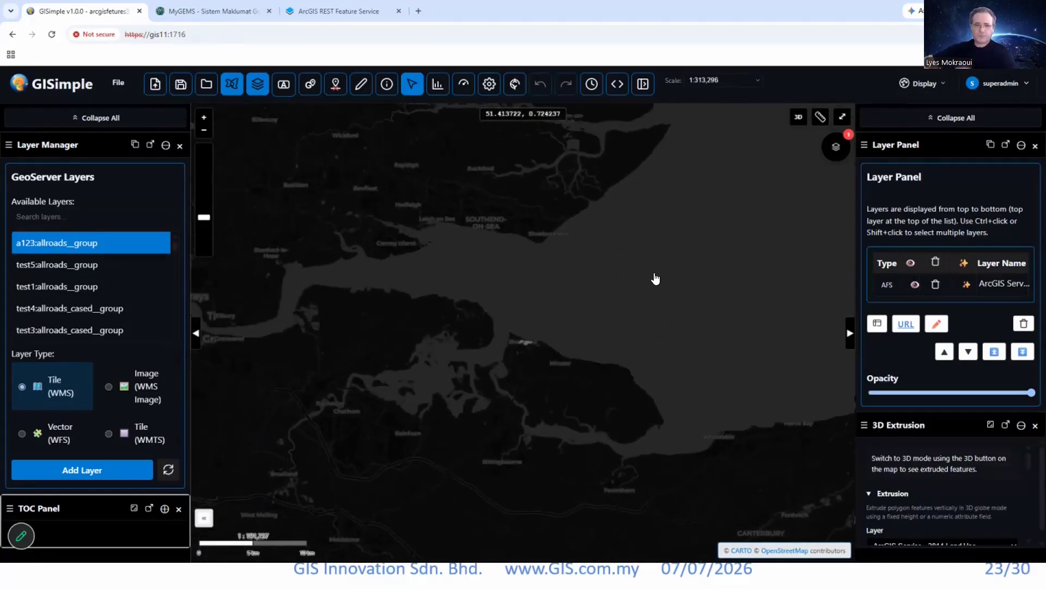
{"action": "left_click_drag", "start_coordinate": [552, 293], "coordinate": [649, 288]}
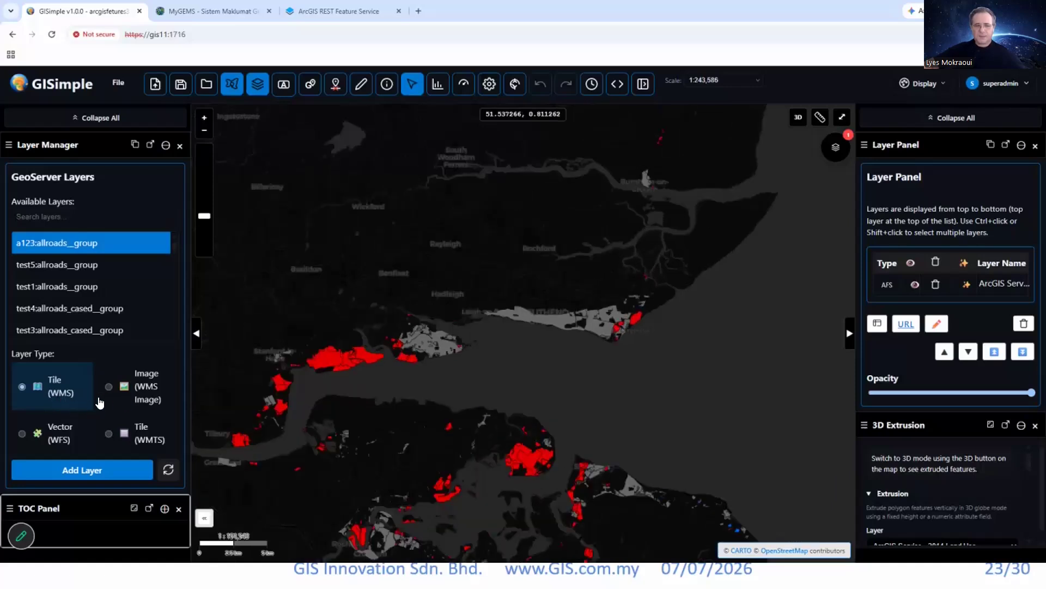
{"action": "scroll", "coordinate": [673, 280], "scroll_direction": "up", "scroll_amount": 3}
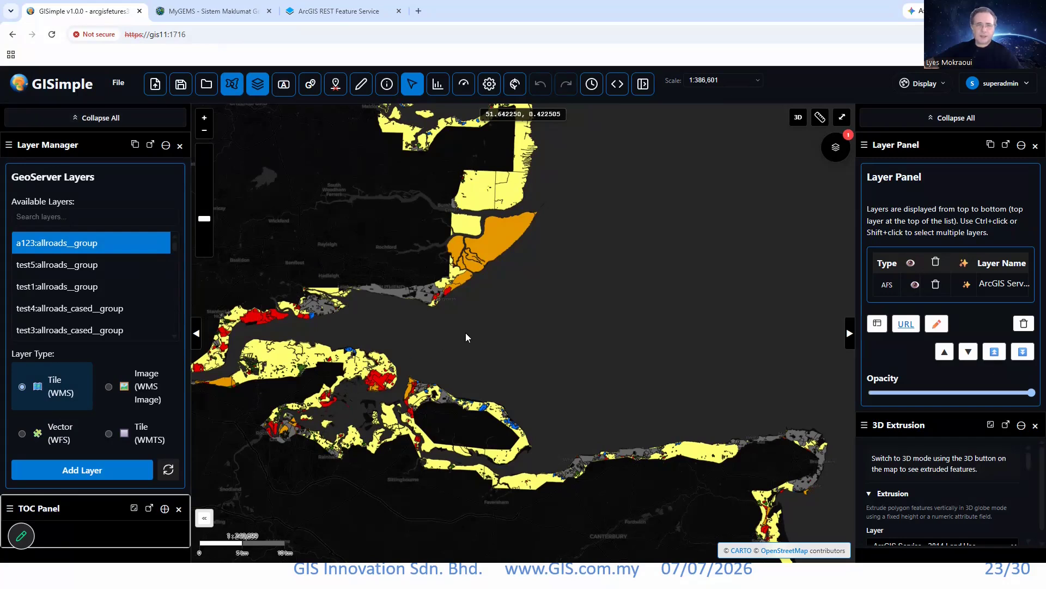
Open the geology_Penang.map project from the demo1 folder.
{"action": "left_click", "coordinate": [119, 83]}
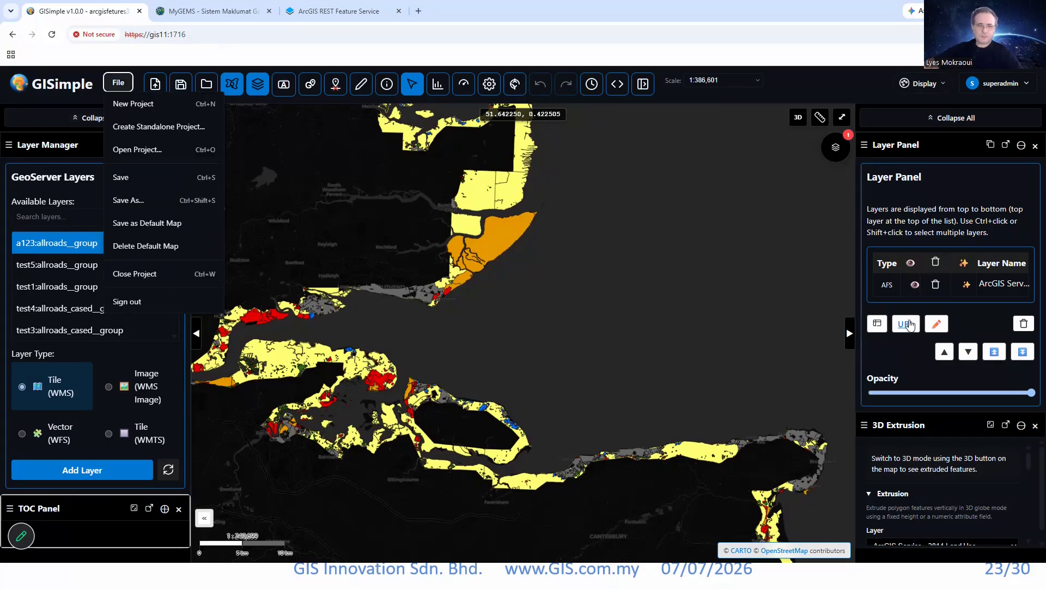
{"action": "left_click", "coordinate": [138, 150]}
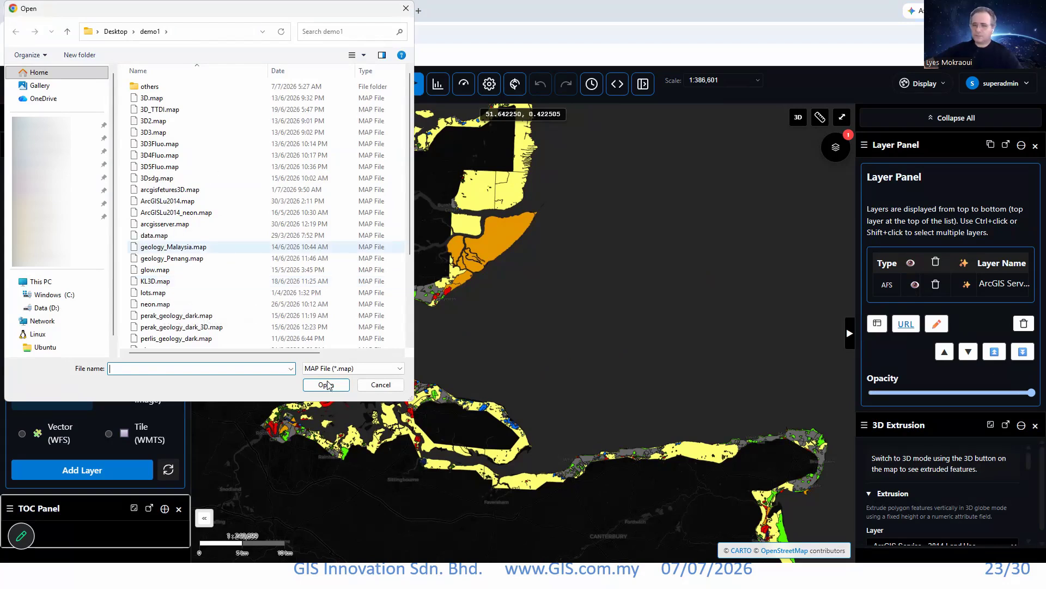
{"action": "left_click", "coordinate": [172, 258]}
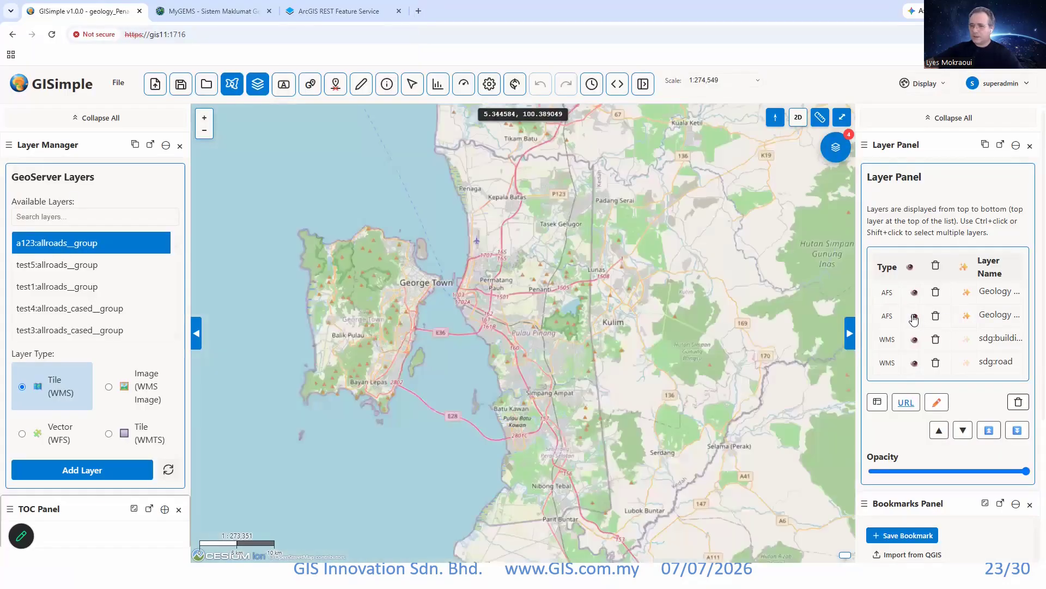
Compare the two Penang geology layers by toggling the second one's visibility, and leave only the second one shown.
{"action": "left_click", "coordinate": [916, 317]}
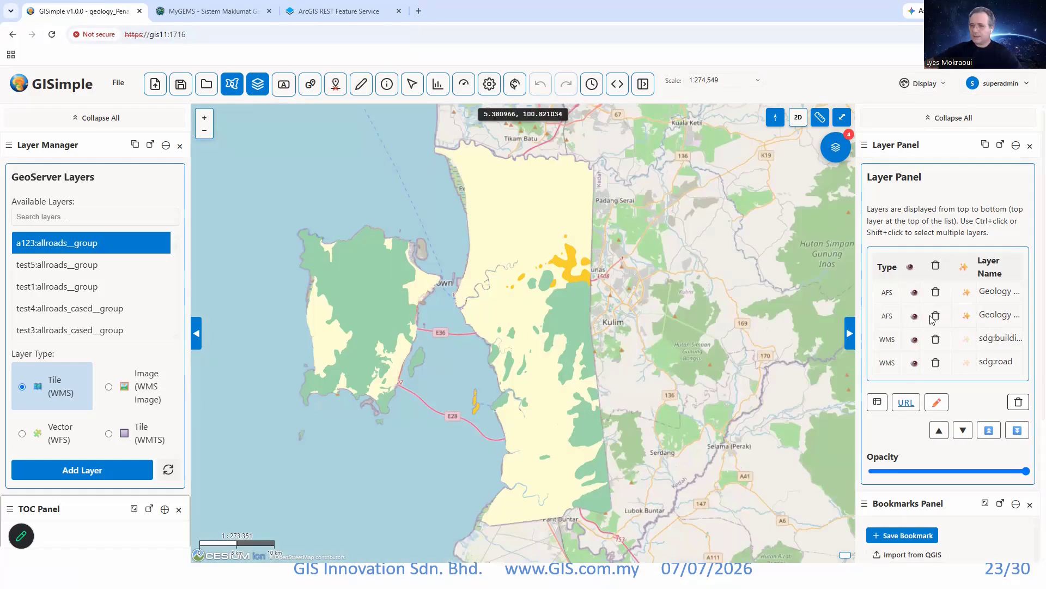
{"action": "key", "text": "space"}
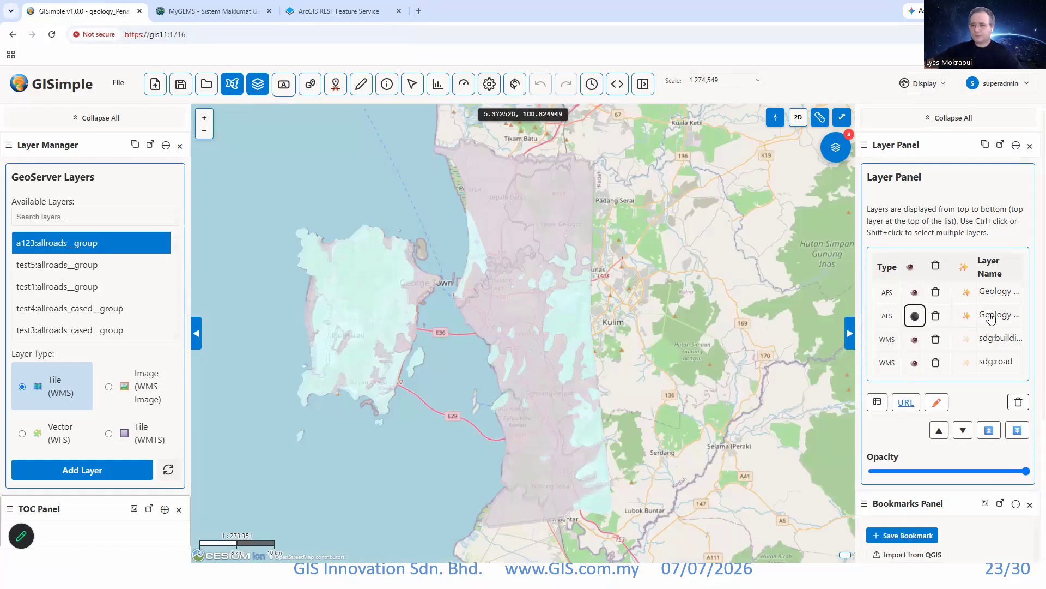
{"action": "left_click", "coordinate": [915, 316]}
{"action": "left_click", "coordinate": [915, 292]}
{"action": "scroll", "coordinate": [557, 362], "scroll_direction": "up", "scroll_amount": 3}
{"action": "scroll", "coordinate": [557, 362], "scroll_direction": "down", "scroll_amount": 3}
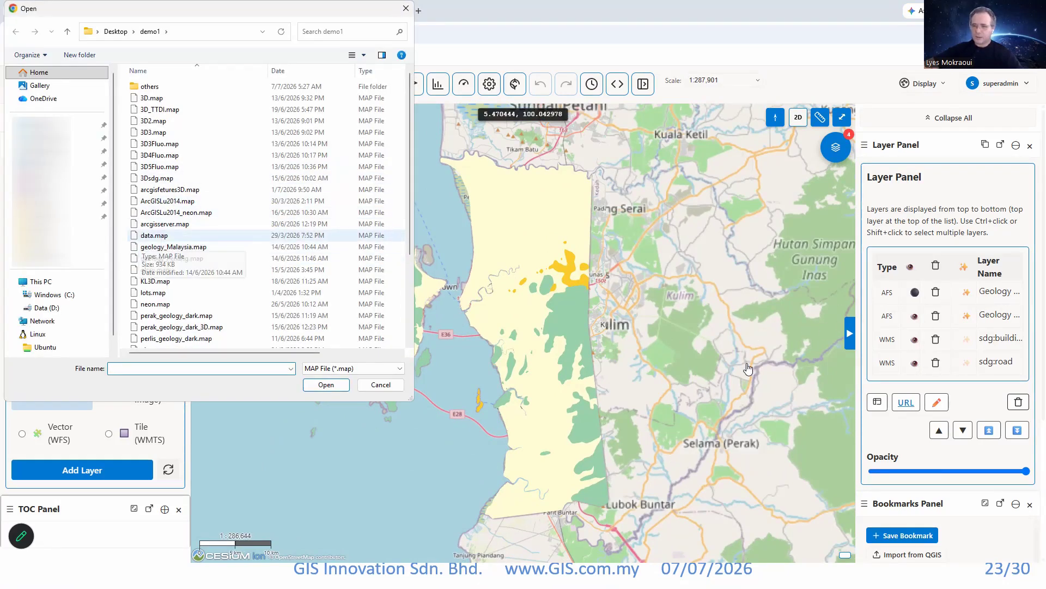
Open the arcgisserver.map project from the demo1 folder and bring Peninsular Malaysia into view.
{"action": "left_click", "coordinate": [165, 224]}
{"action": "left_click", "coordinate": [325, 384]}
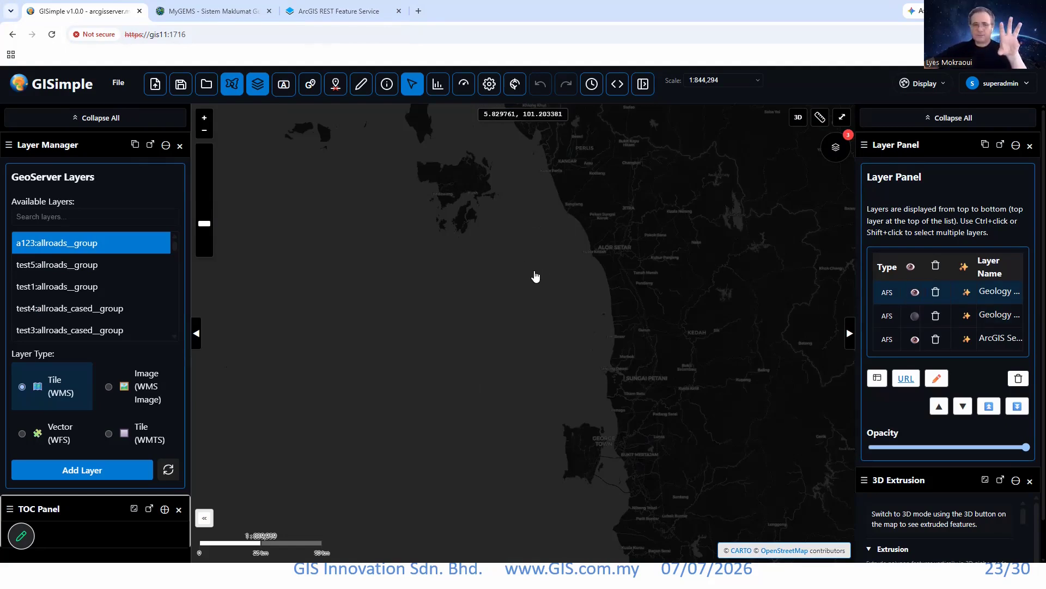
{"action": "scroll", "coordinate": [536, 276], "scroll_direction": "down", "scroll_amount": 3}
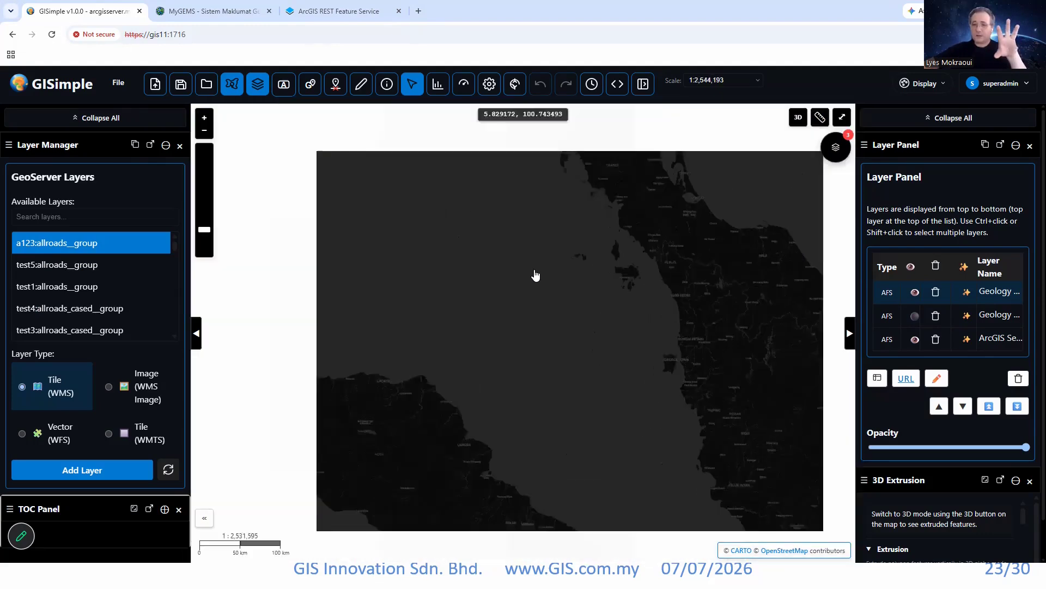
{"action": "left_click_drag", "start_coordinate": [635, 294], "coordinate": [567, 253]}
{"action": "left_click_drag", "start_coordinate": [654, 344], "coordinate": [501, 315]}
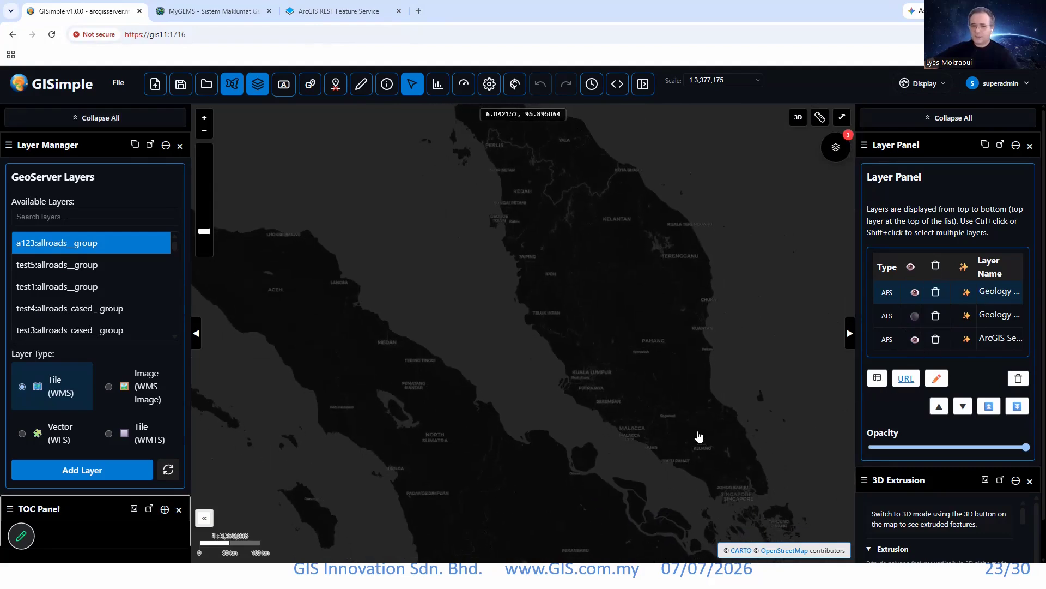
{"action": "left_click", "coordinate": [118, 83]}
{"action": "left_click", "coordinate": [137, 149]}
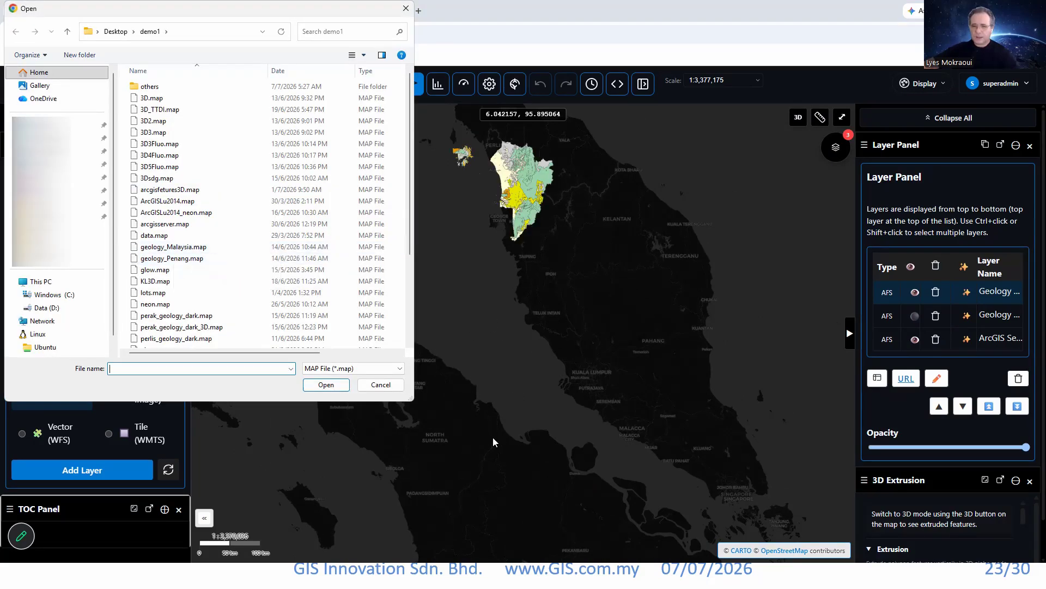
{"action": "left_click", "coordinate": [406, 8]}
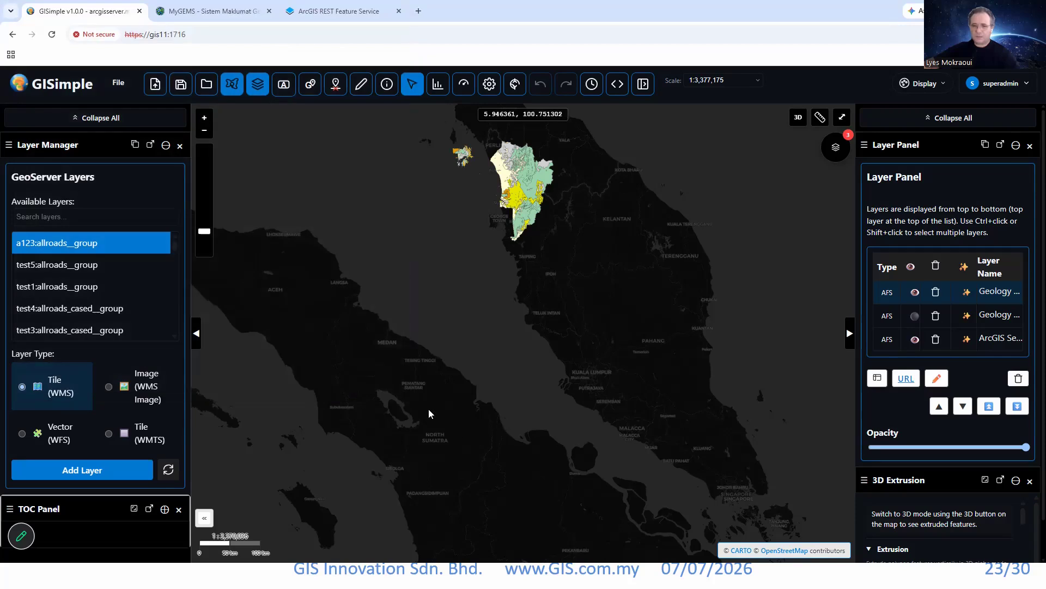
Select the large cream coastal polygon in the Kedah geology layer on the map.
{"action": "left_click_drag", "start_coordinate": [544, 217], "coordinate": [558, 313]}
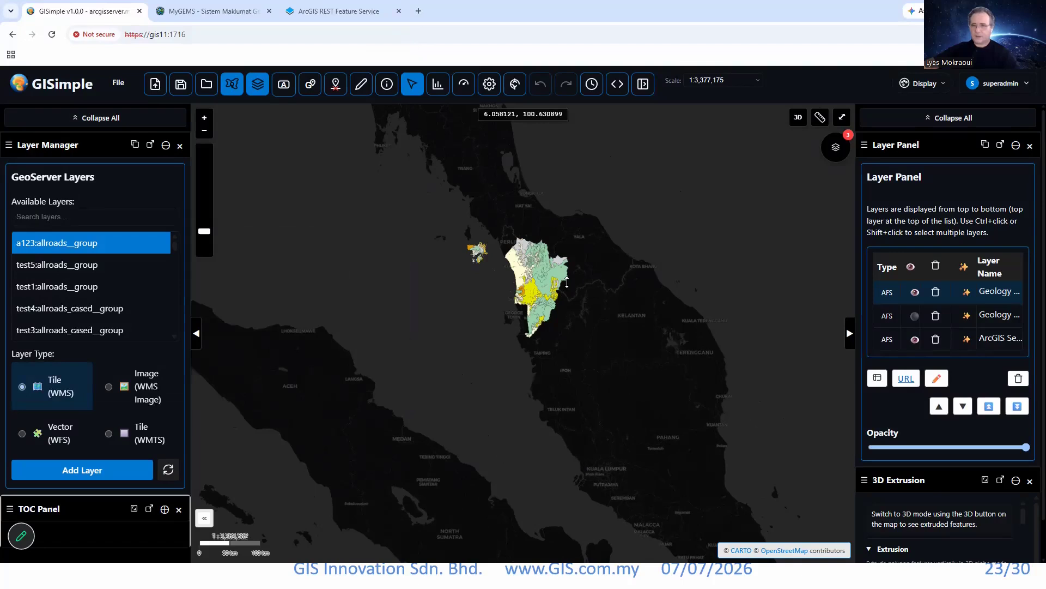
{"action": "scroll", "coordinate": [567, 282], "scroll_direction": "up", "scroll_amount": 3}
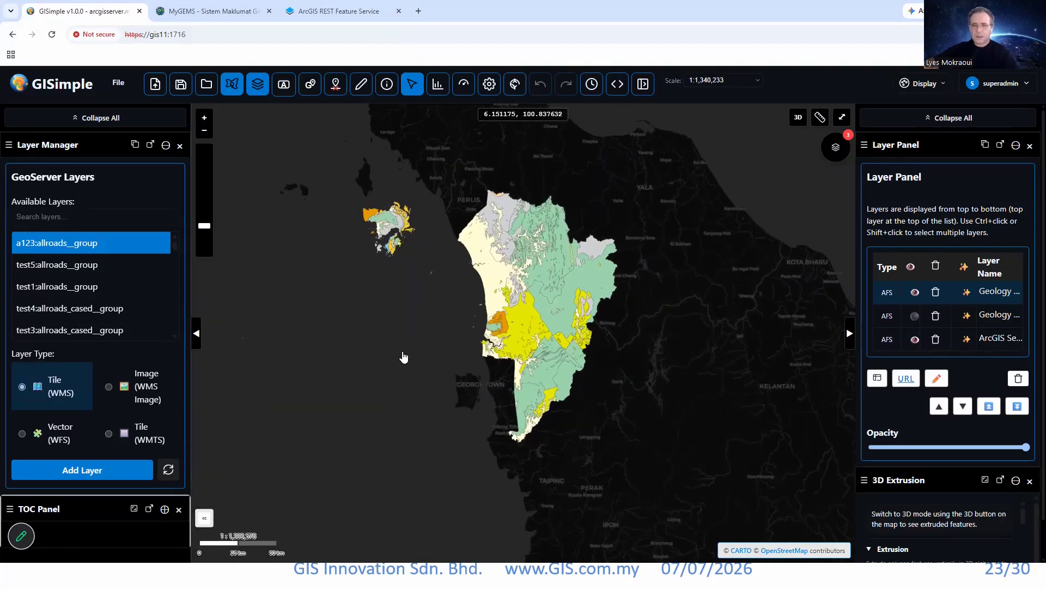
{"action": "left_click", "coordinate": [493, 279]}
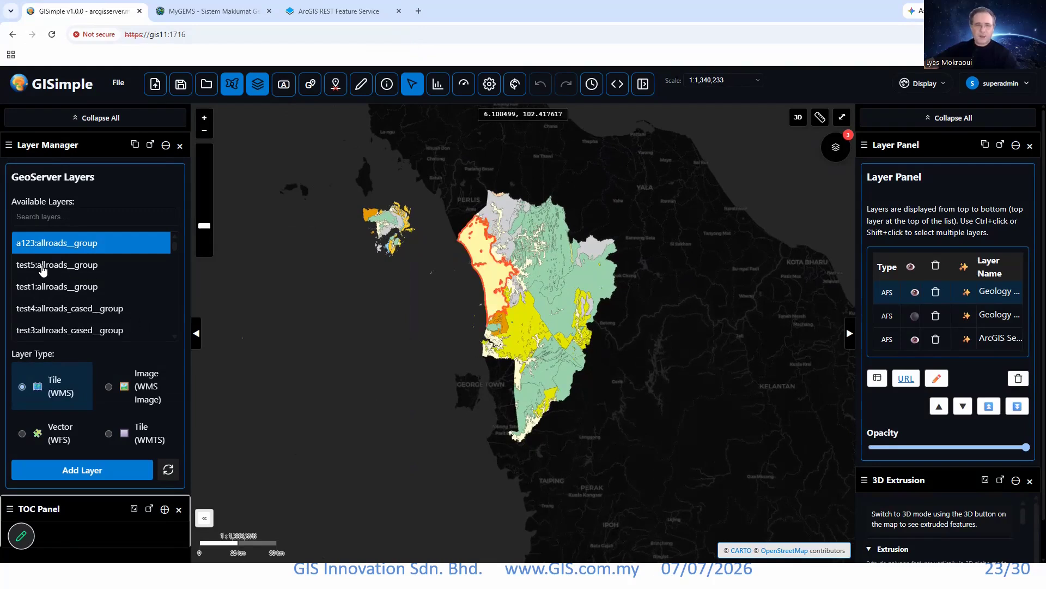
Open the attribute table of the Rock age of Kedah layer, enable selection, and zoom the map to one selected record.
{"action": "left_click", "coordinate": [877, 378]}
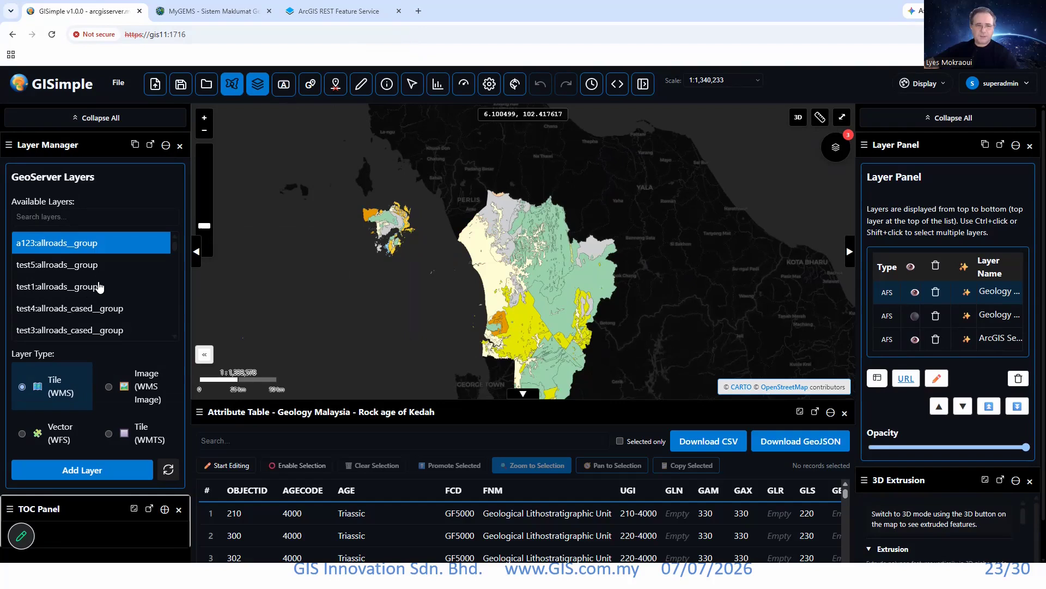
{"action": "scroll", "coordinate": [523, 526], "scroll_direction": "down", "scroll_amount": 2}
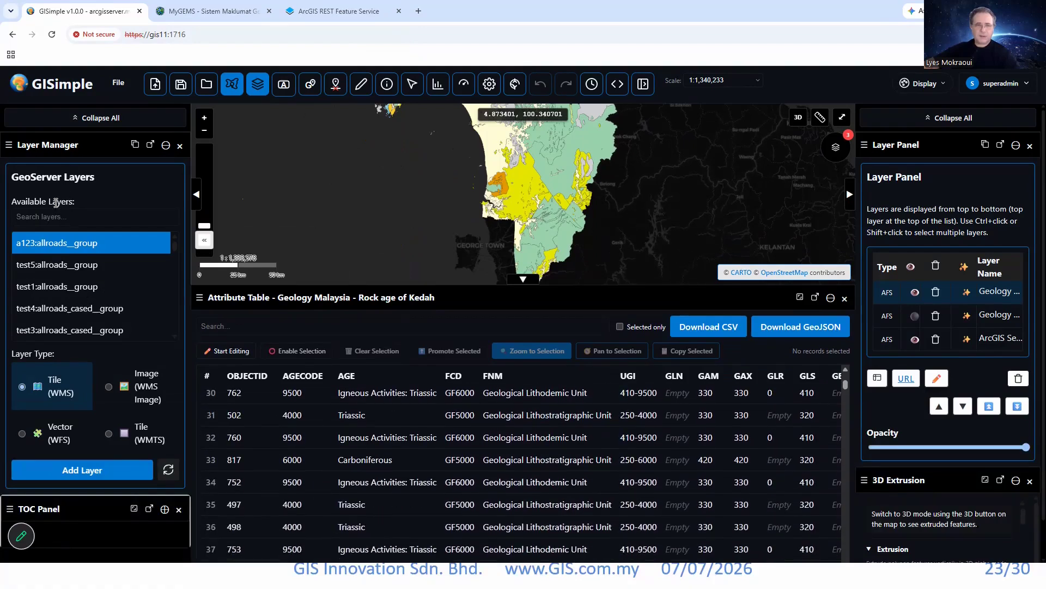
{"action": "key", "text": "space"}
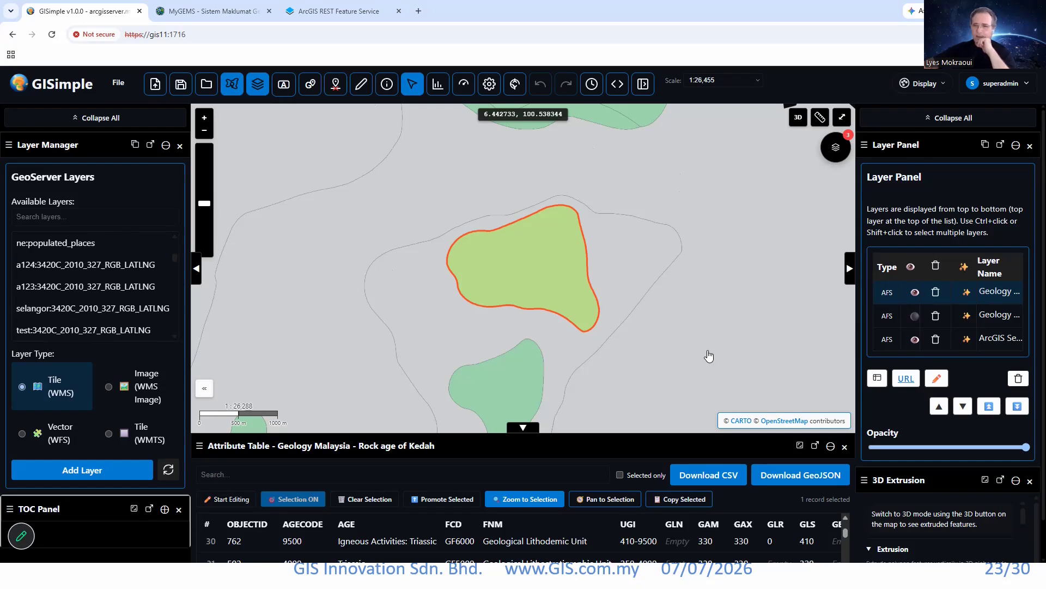
Search the GeoServer layers for ttdi and add demo1:ttdi and KL3D:clipped_ttdi3d to the map as WMS tile layers.
{"action": "left_click", "coordinate": [49, 217]}
{"action": "type", "text": "ttdi"}
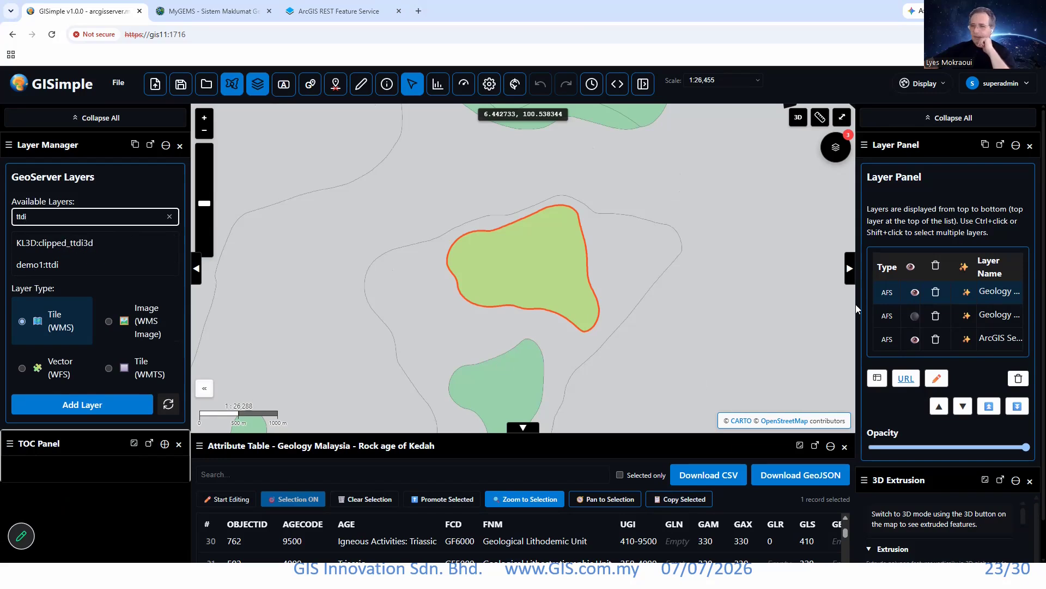
{"action": "left_click", "coordinate": [636, 281]}
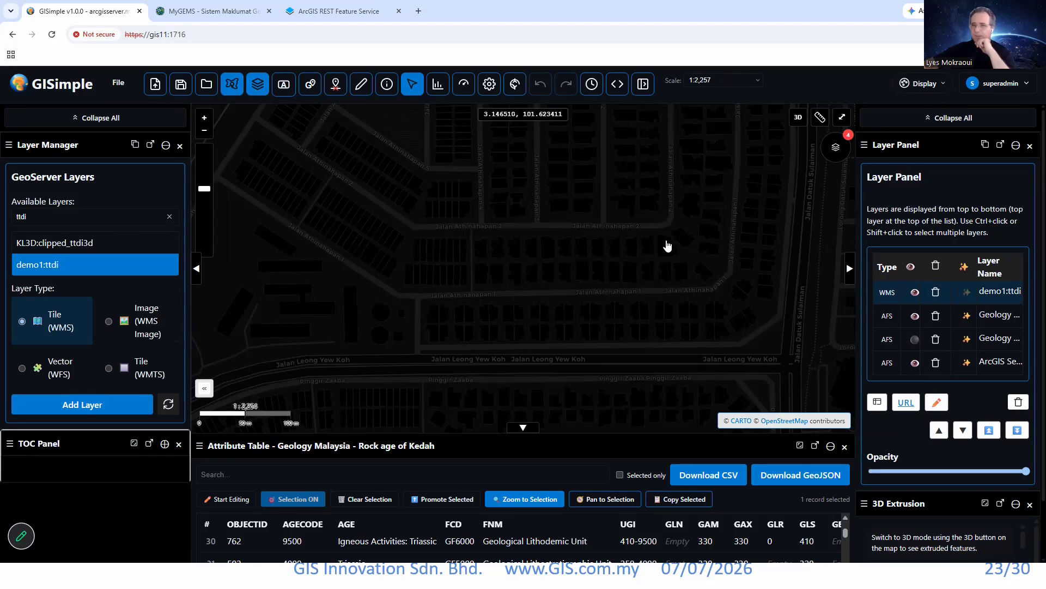
{"action": "scroll", "coordinate": [588, 285], "scroll_direction": "down", "scroll_amount": 2}
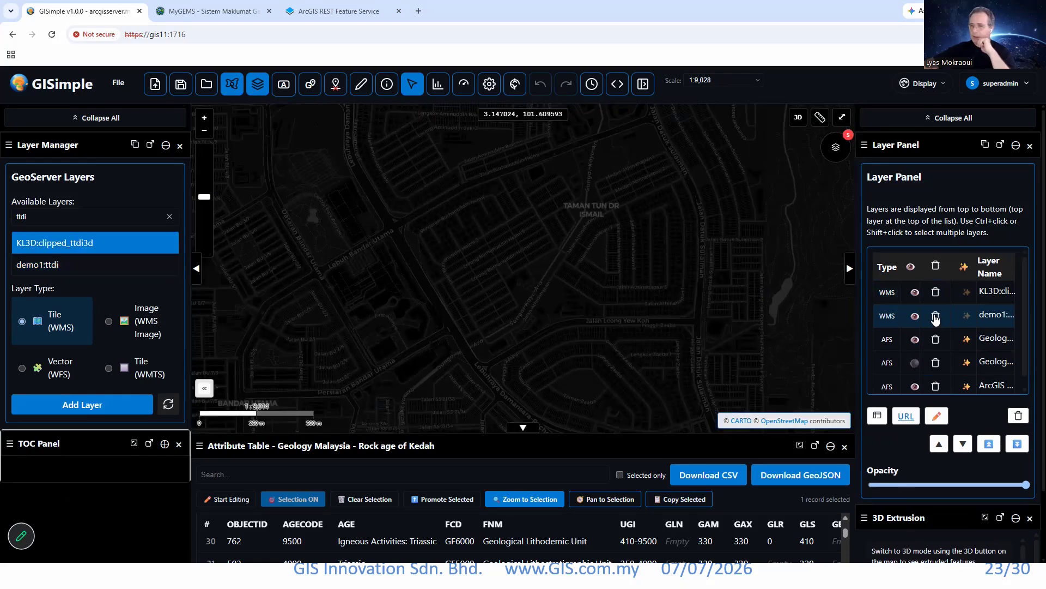
{"action": "scroll", "coordinate": [633, 277], "scroll_direction": "up", "scroll_amount": 3}
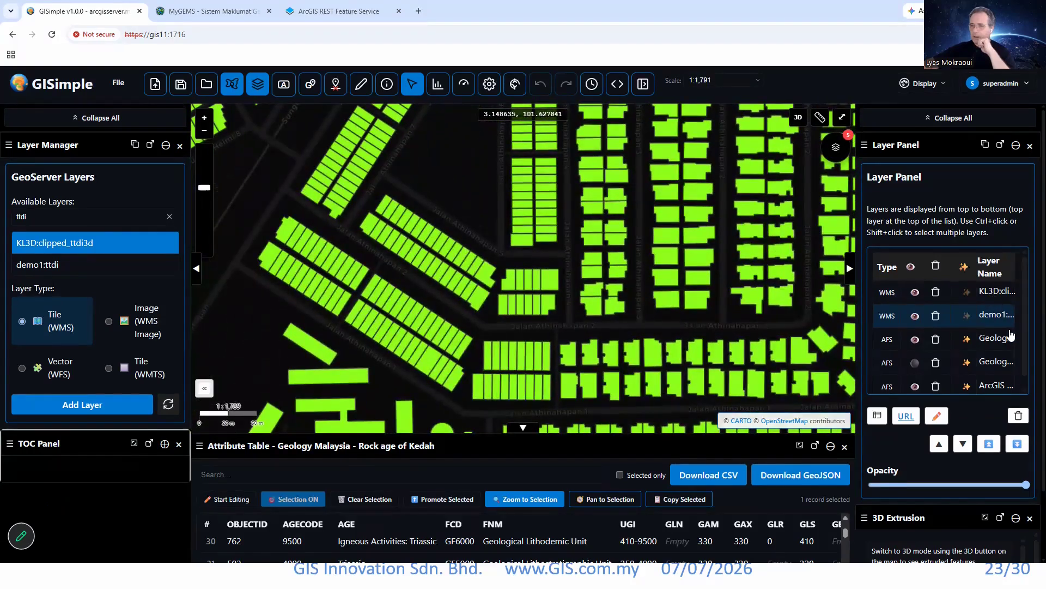
Switch the map to 3D and back to 2D, and remove both ttdi layers.
{"action": "left_click", "coordinate": [798, 118]}
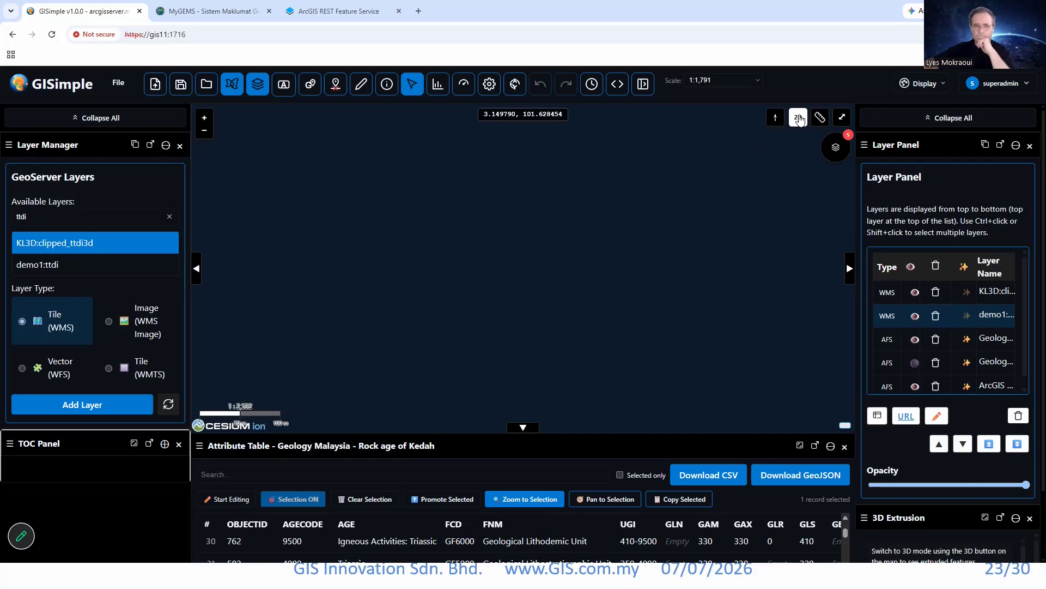
{"action": "left_click", "coordinate": [799, 119]}
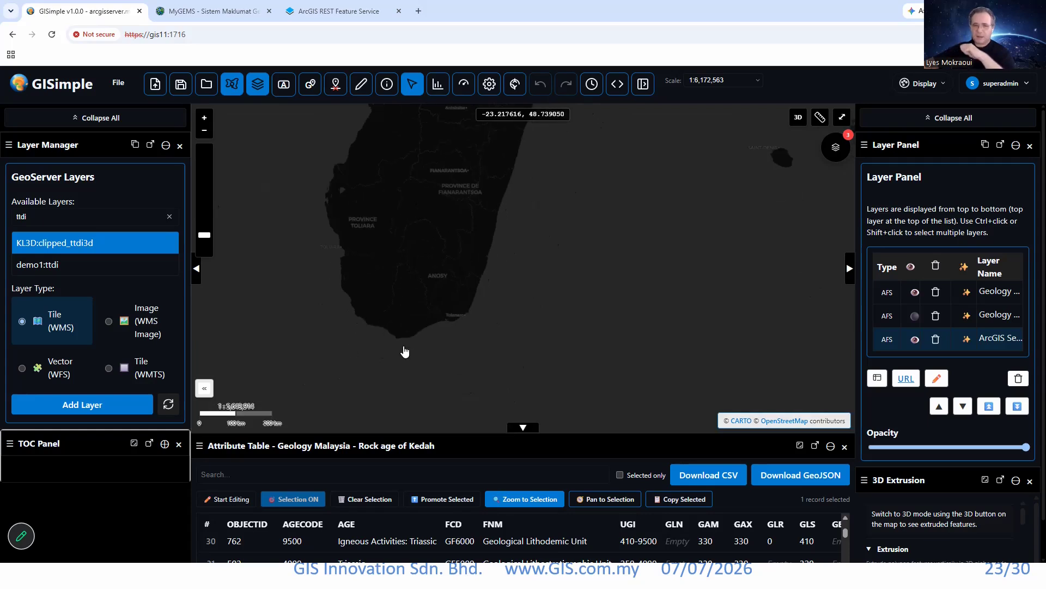
Zoom to the ArcGIS Service layer and examine its land use polygons along England's south coast.
{"action": "scroll", "coordinate": [469, 327], "scroll_direction": "down", "scroll_amount": 2}
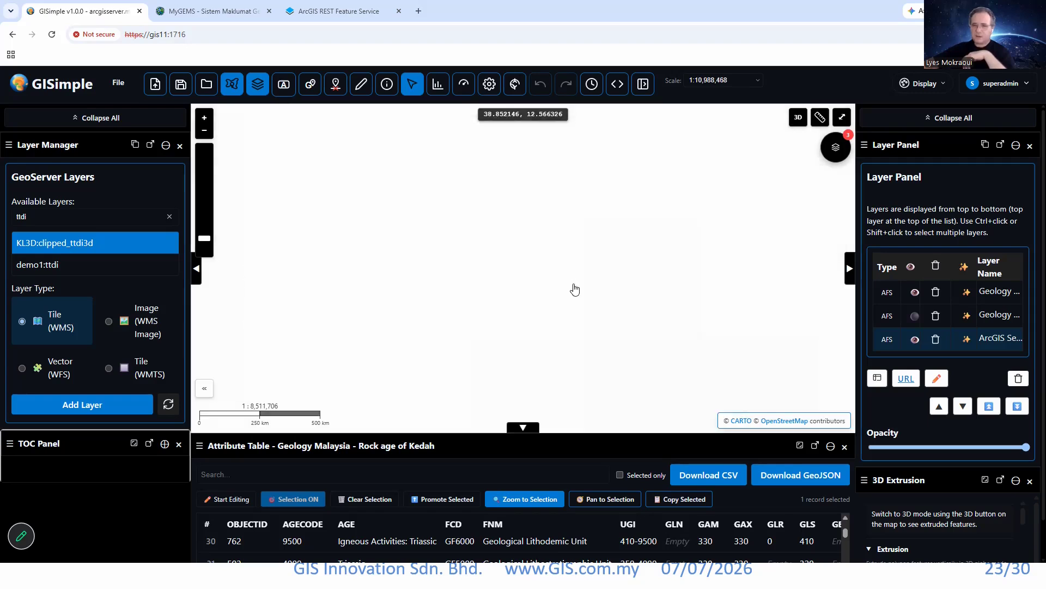
{"action": "scroll", "coordinate": [572, 305], "scroll_direction": "down", "scroll_amount": 2}
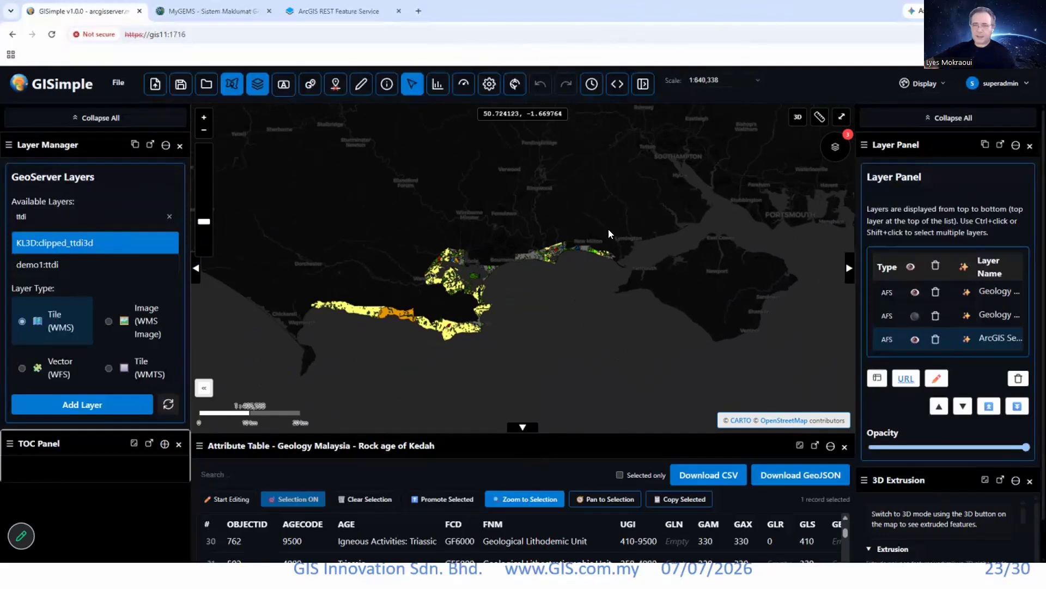
{"action": "left_click_drag", "start_coordinate": [588, 259], "coordinate": [538, 296]}
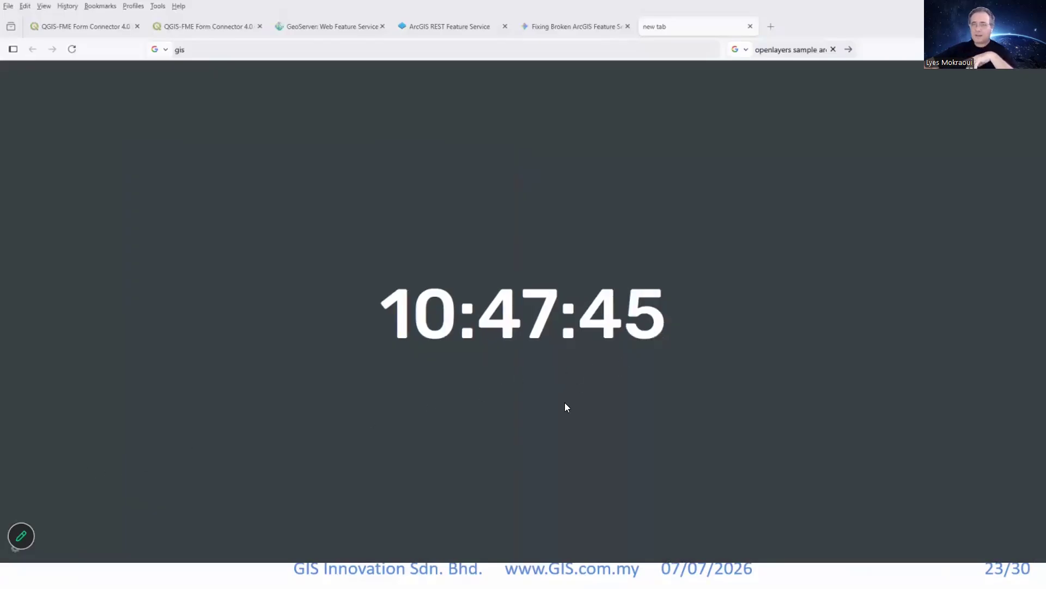
{"action": "key", "text": "alt+Tab"}
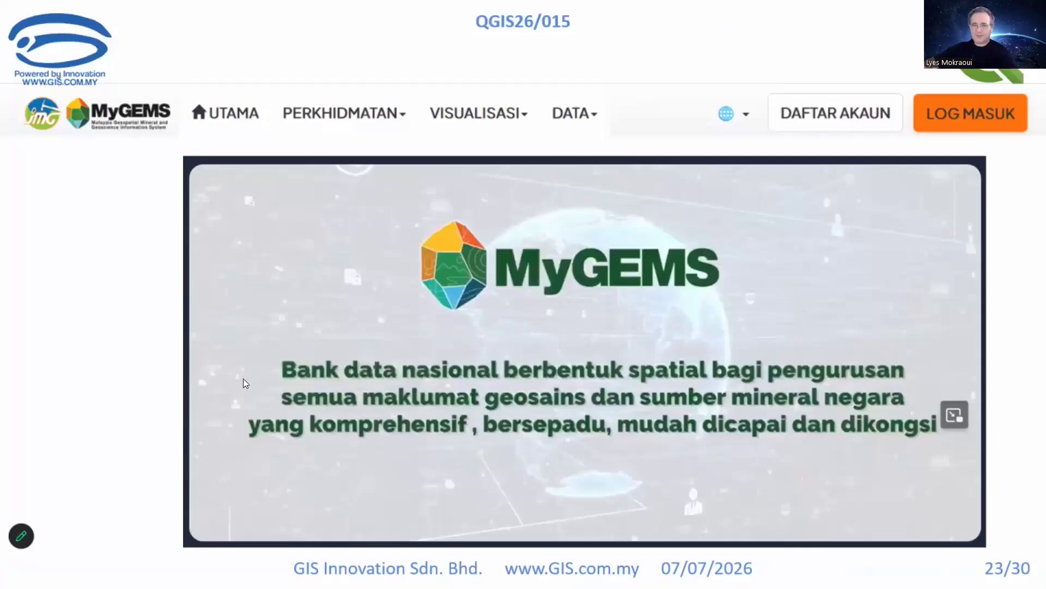
{"action": "key", "text": "Right"}
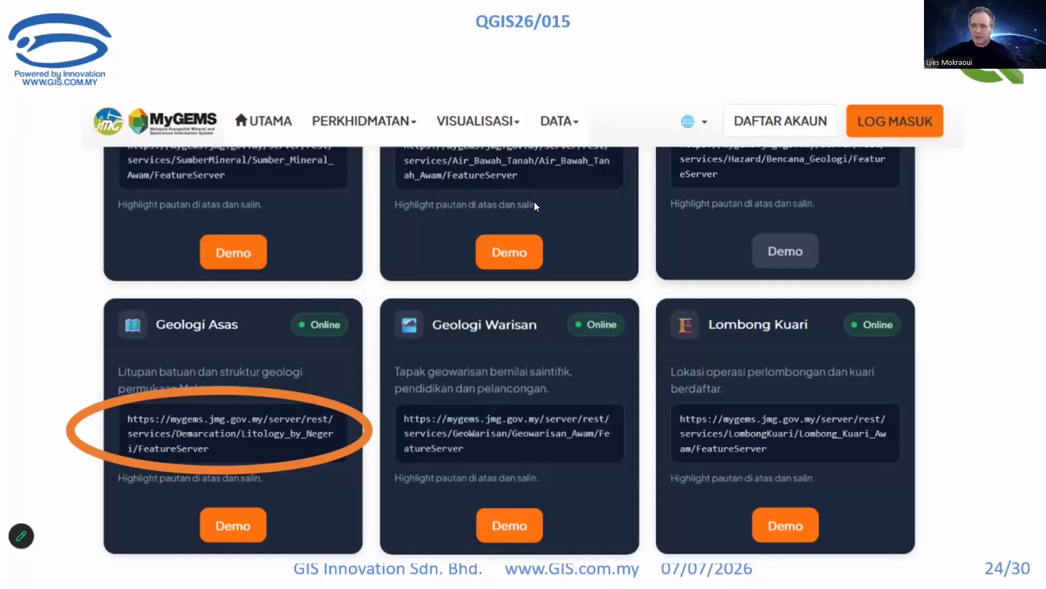
{"action": "key", "text": "Right"}
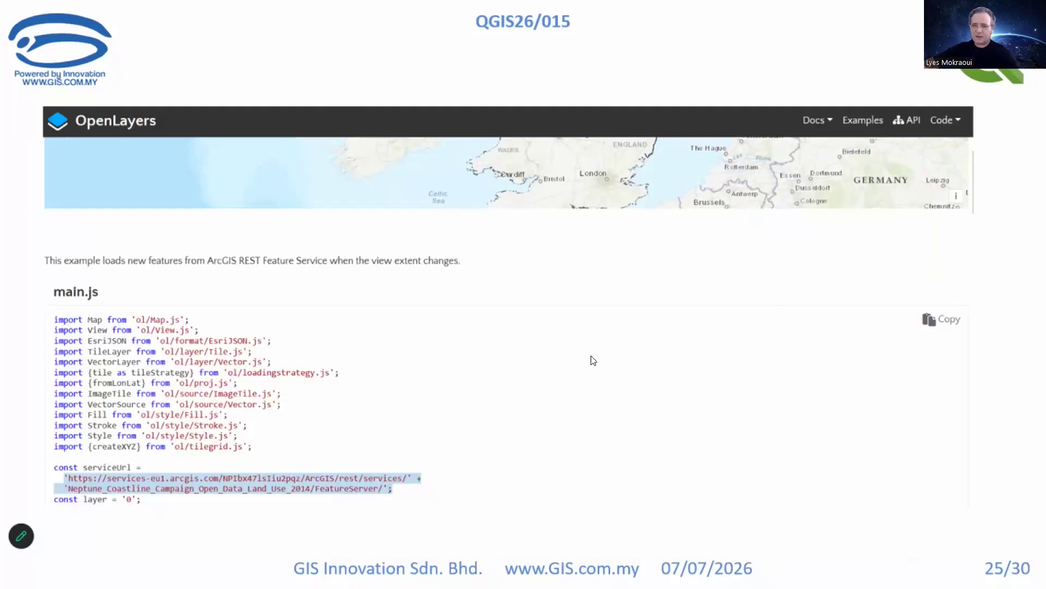
{"action": "key", "text": "Right"}
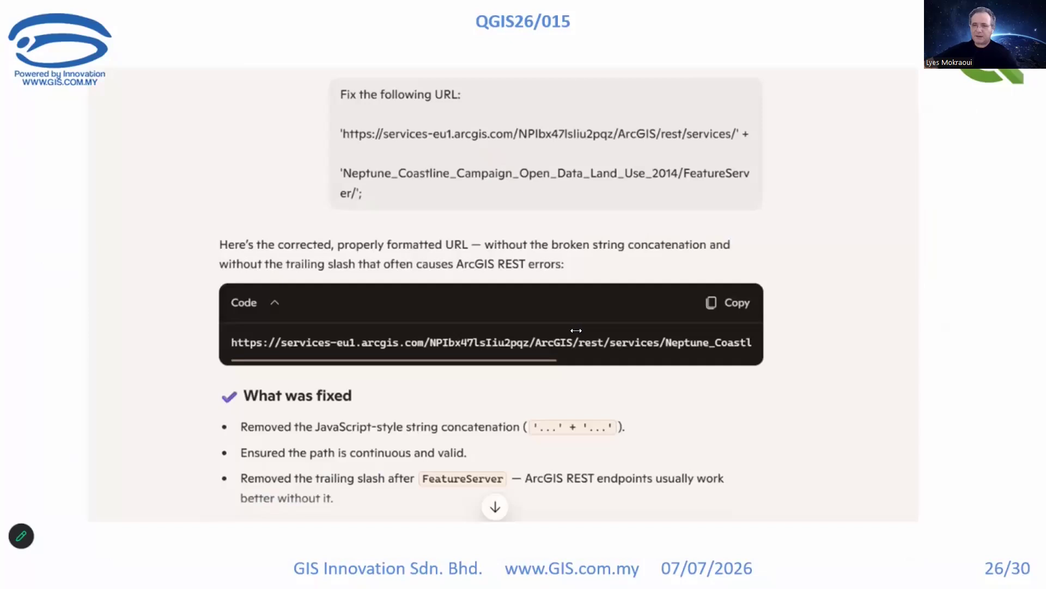
{"action": "key", "text": "Right"}
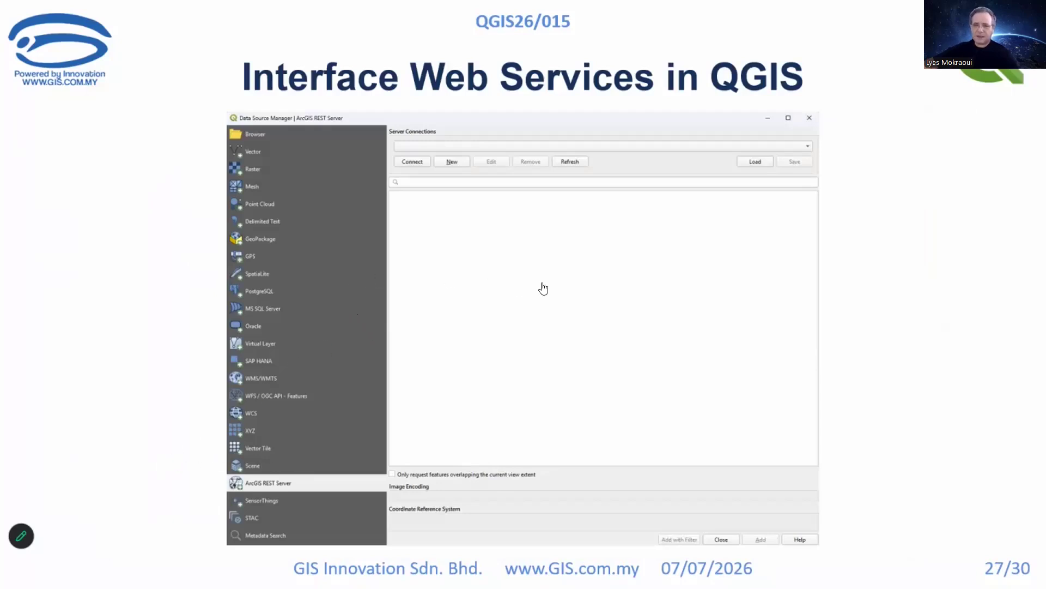
{"action": "left_click", "coordinate": [905, 157]}
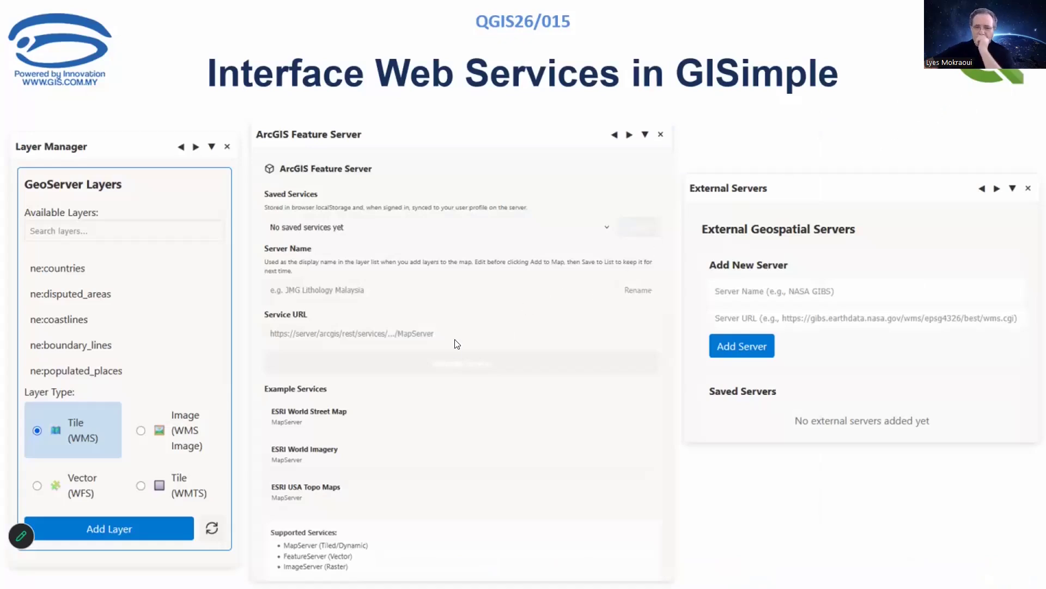
Switch back to GISimple in Chrome and open the ArcGIS Feature Server panel.
{"action": "left_click_drag", "start_coordinate": [386, 321], "coordinate": [436, 3]}
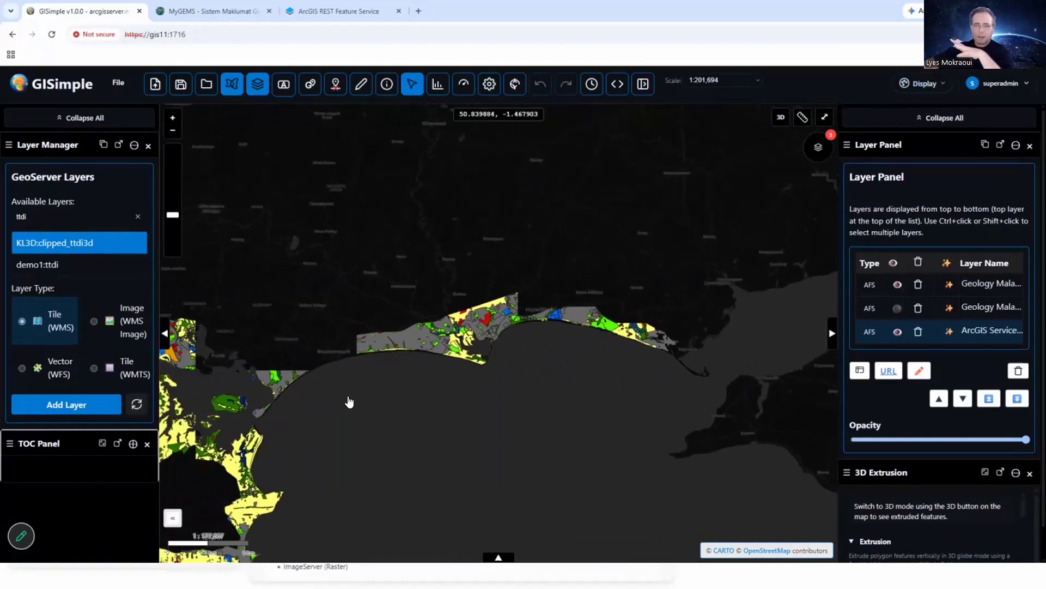
{"action": "key", "text": "ctrl+k"}
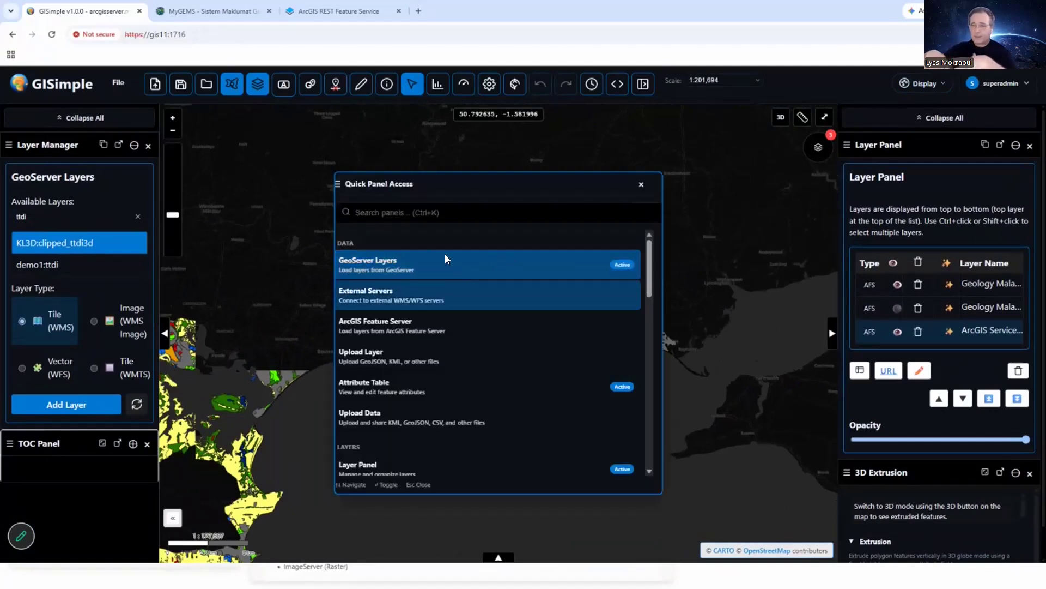
{"action": "key", "text": "Down"}
{"action": "key", "text": "Down"}
{"action": "key", "text": "Return"}
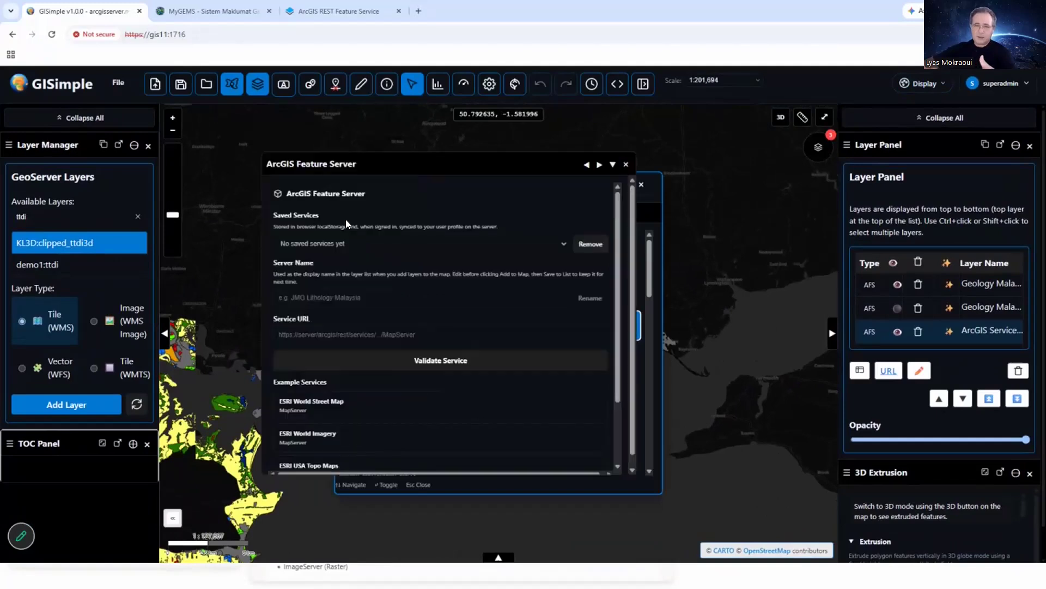
Examine the ArcGIS Feature Server form's saved services, server name, service URL, example services and supported service types.
{"action": "scroll", "coordinate": [602, 244], "scroll_direction": "down", "scroll_amount": 1}
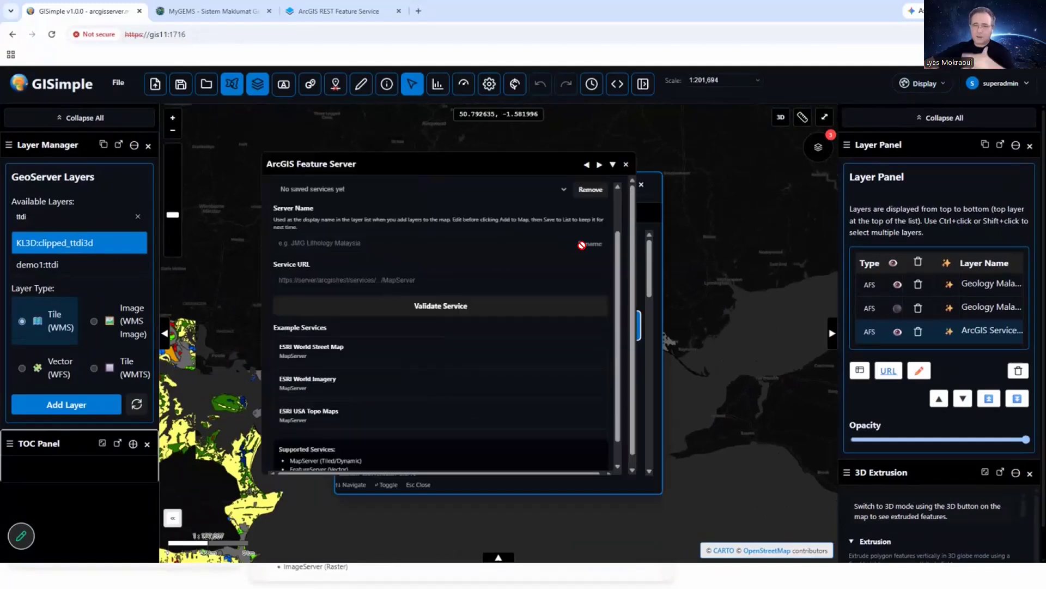
{"action": "scroll", "coordinate": [346, 189], "scroll_direction": "up", "scroll_amount": 1}
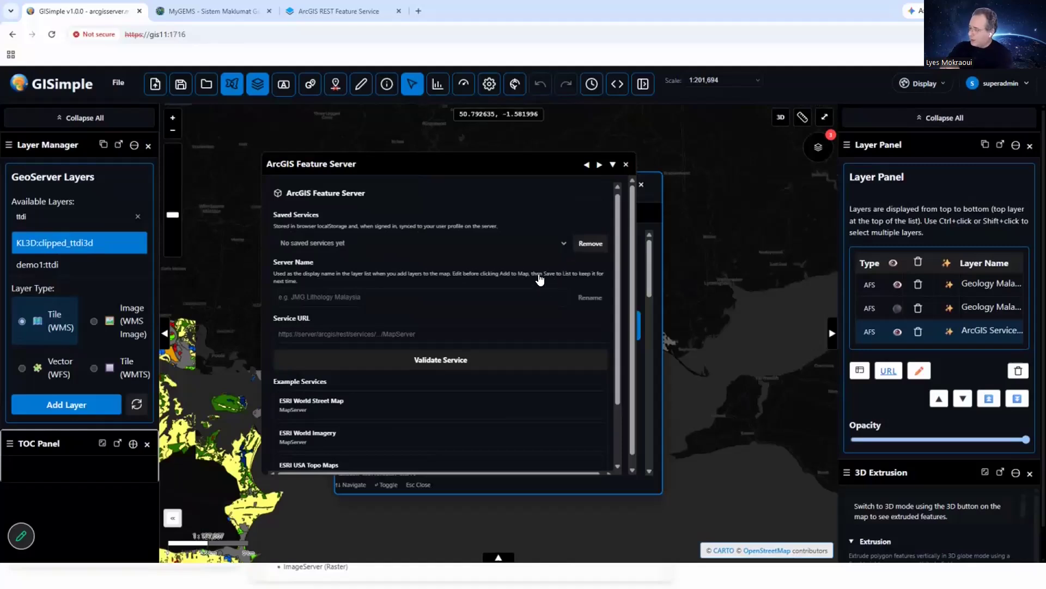
{"action": "scroll", "coordinate": [398, 327], "scroll_direction": "down", "scroll_amount": 2}
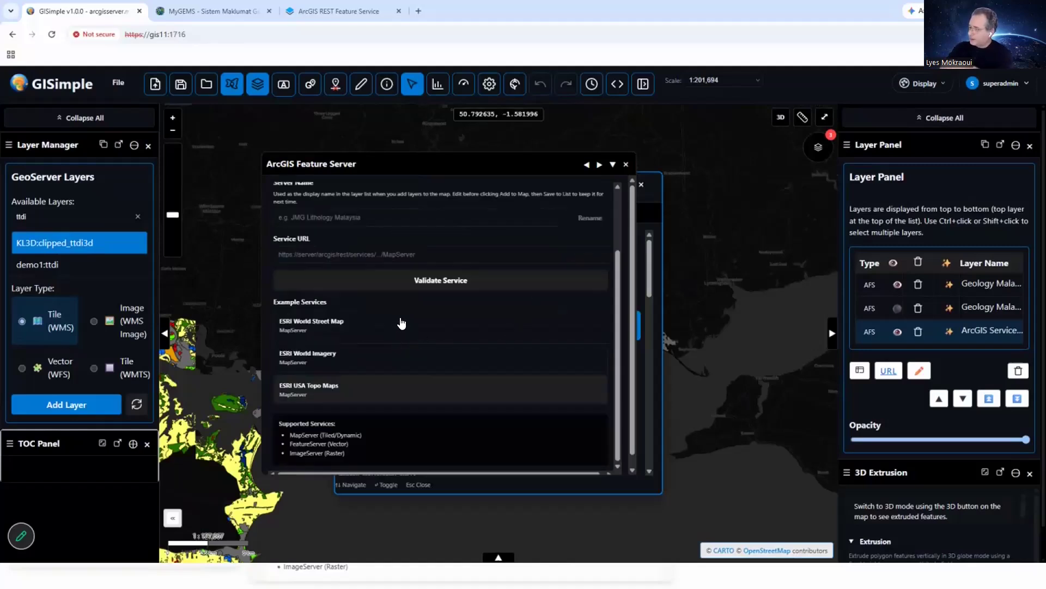
{"action": "scroll", "coordinate": [404, 325], "scroll_direction": "up", "scroll_amount": 2}
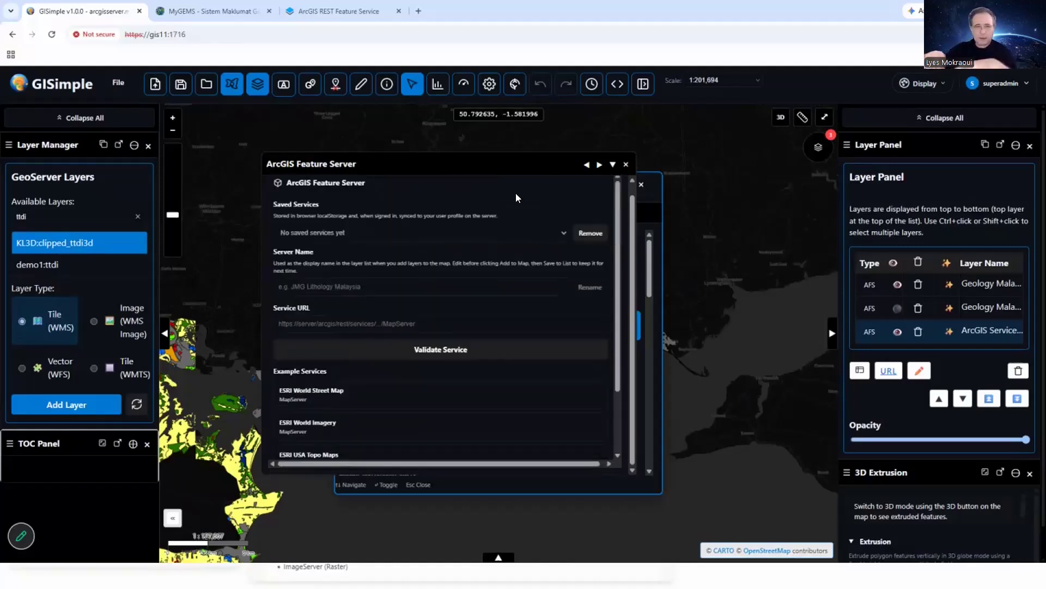
{"action": "scroll", "coordinate": [528, 192], "scroll_direction": "up", "scroll_amount": 1}
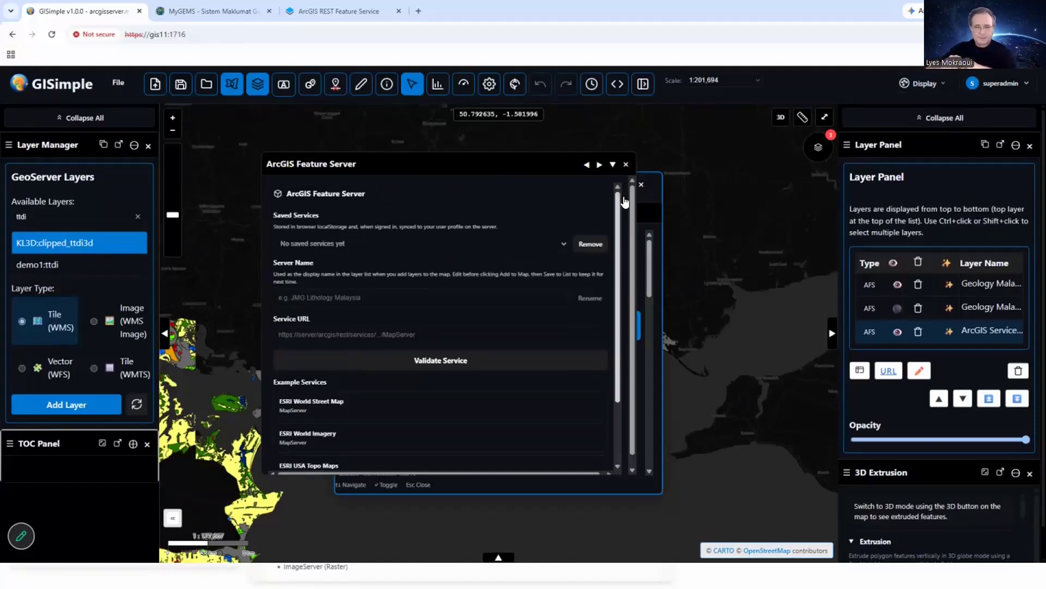
{"action": "scroll", "coordinate": [400, 321], "scroll_direction": "down", "scroll_amount": 2}
{"action": "scroll", "coordinate": [403, 323], "scroll_direction": "up", "scroll_amount": 2}
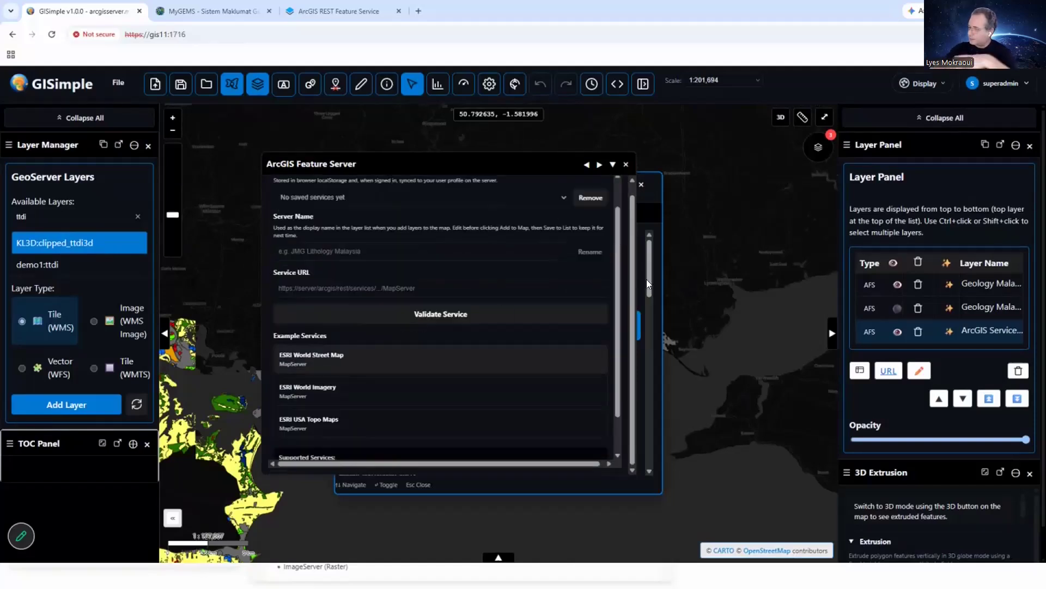
Finish reviewing the ArcGIS Feature Server form, and close it and the Quick Panel Access list to return to the coastal land use map.
{"action": "scroll", "coordinate": [499, 200], "scroll_direction": "up", "scroll_amount": 1}
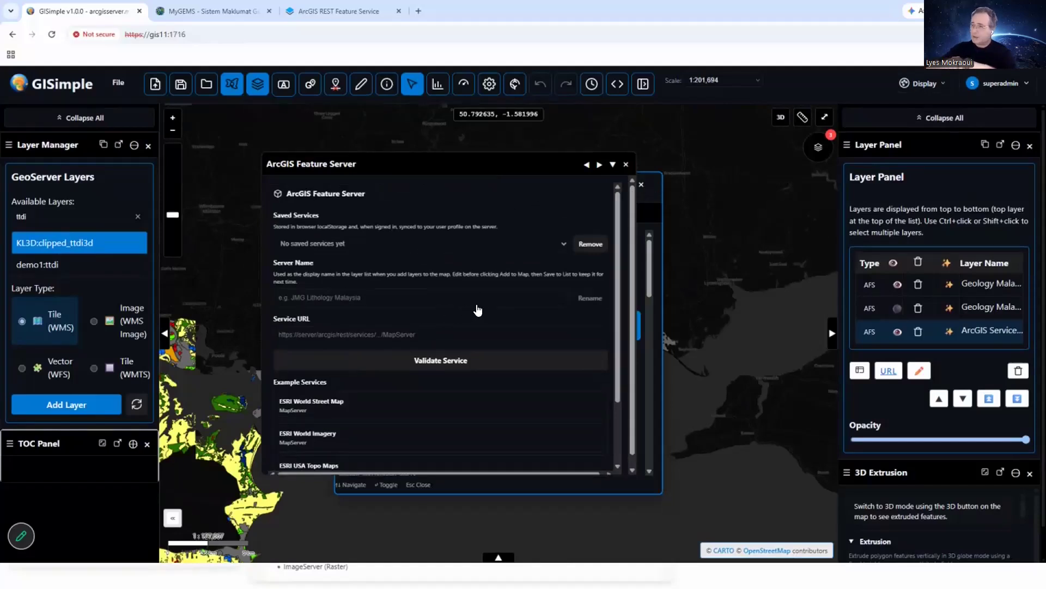
{"action": "scroll", "coordinate": [526, 251], "scroll_direction": "down", "scroll_amount": 2}
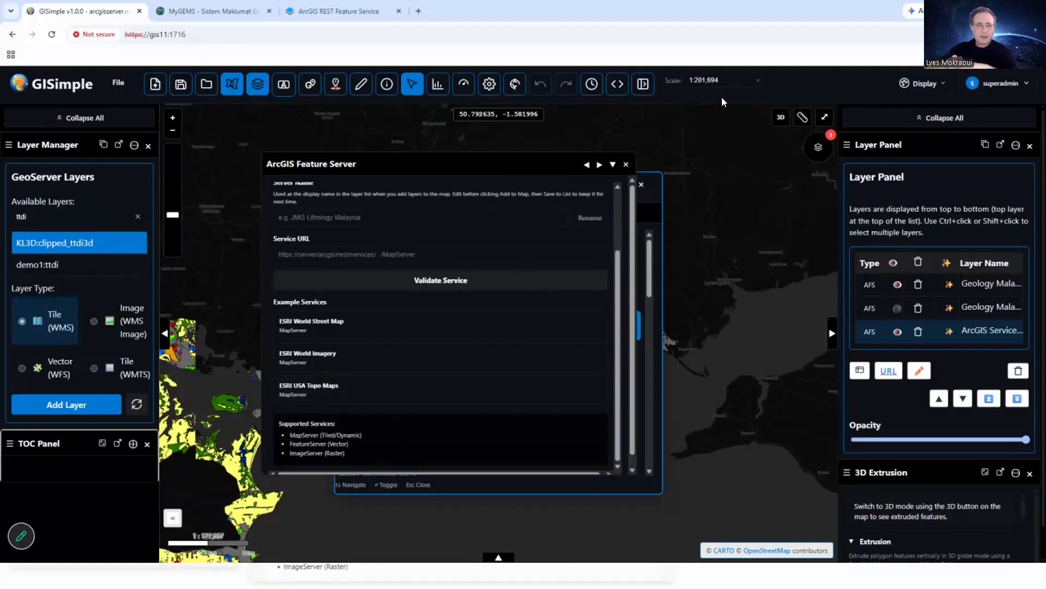
{"action": "key", "text": "ctrl+k"}
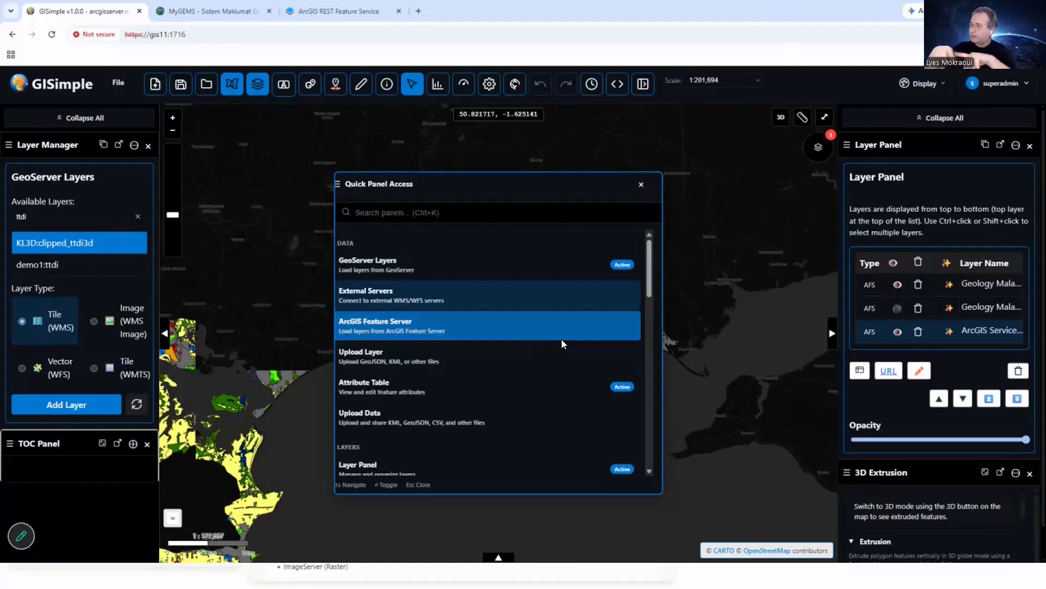
{"action": "key", "text": "Up"}
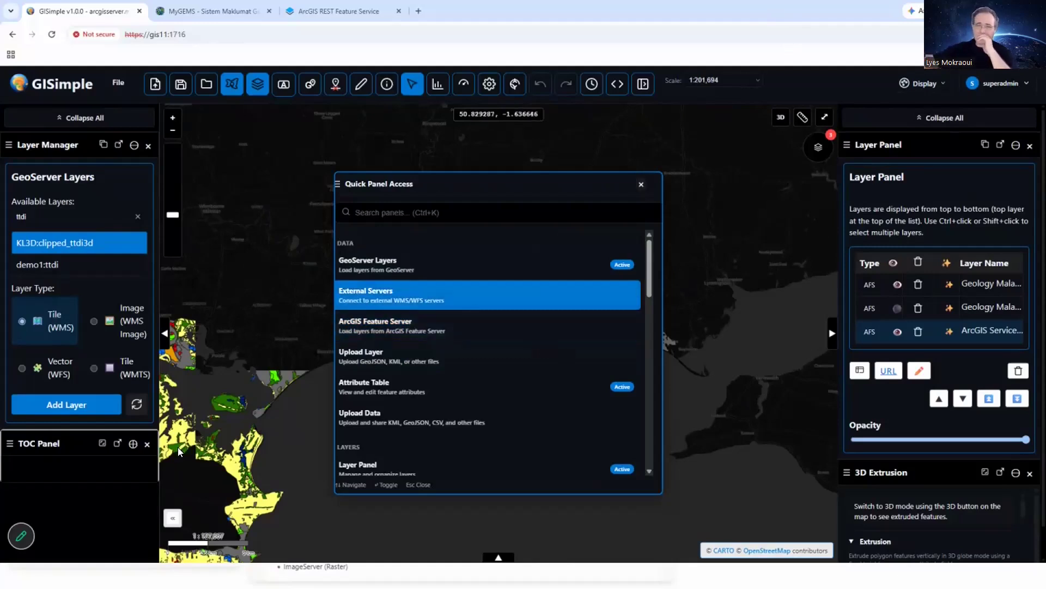
{"action": "key", "text": "Escape"}
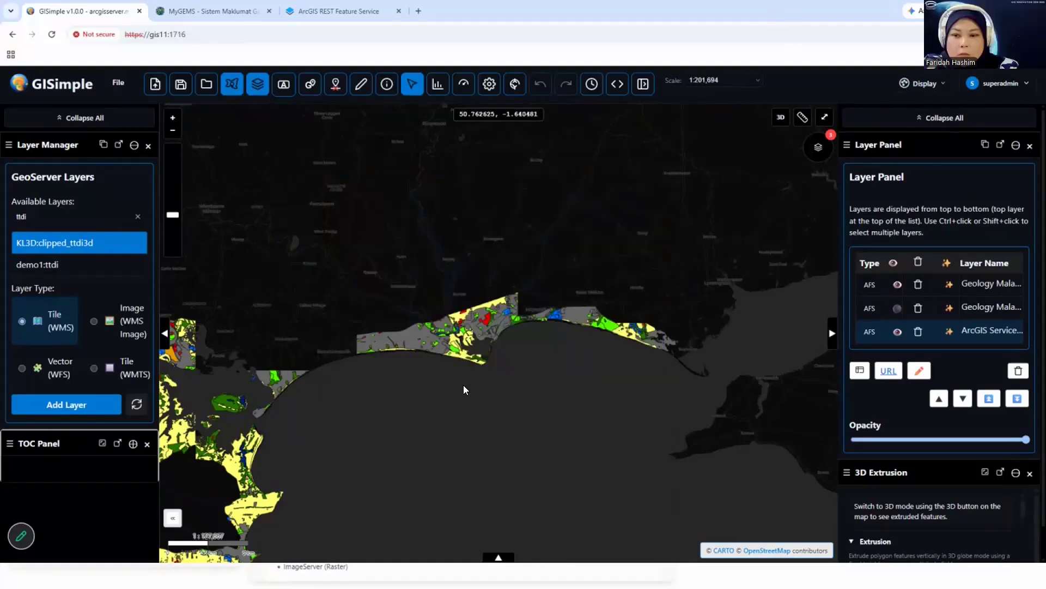
{"action": "left_click_drag", "start_coordinate": [637, 396], "coordinate": [525, 361]}
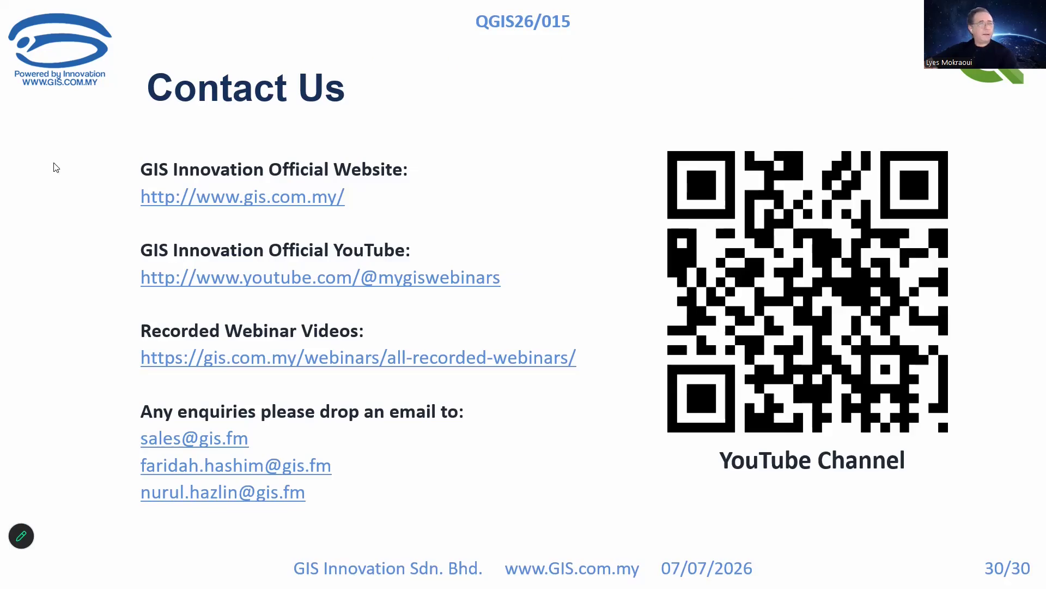
Switch to the IGRSM website in Chrome and examine its 2026 conference banner, announcements and highlights before returning to the Contact Us slide.
{"action": "key", "text": "alt+Tab"}
{"action": "left_click_drag", "start_coordinate": [472, 5], "coordinate": [472, 2]}
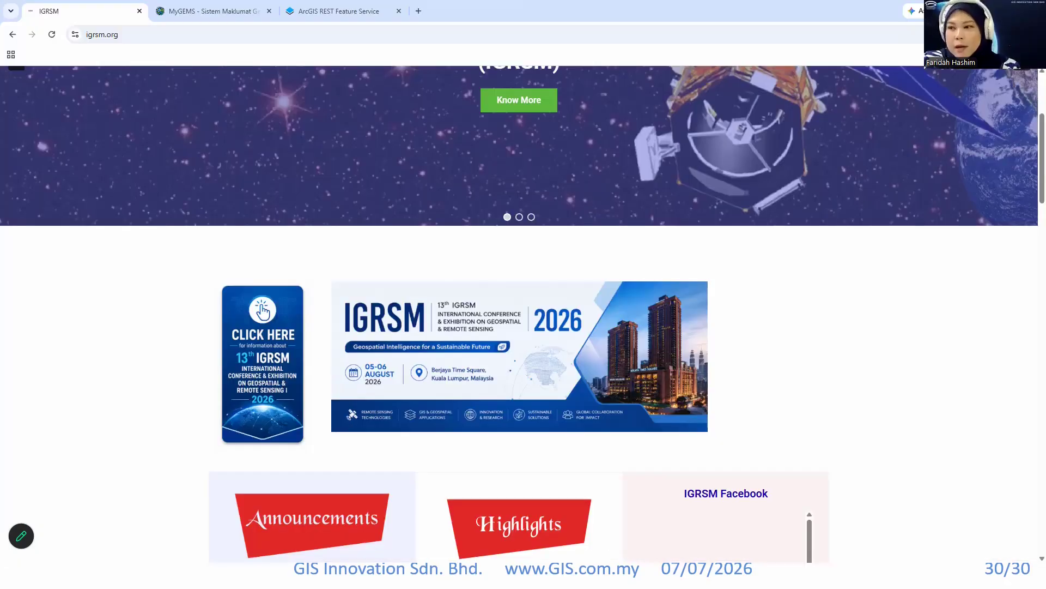
{"action": "scroll", "coordinate": [519, 355], "scroll_direction": "down", "scroll_amount": 4}
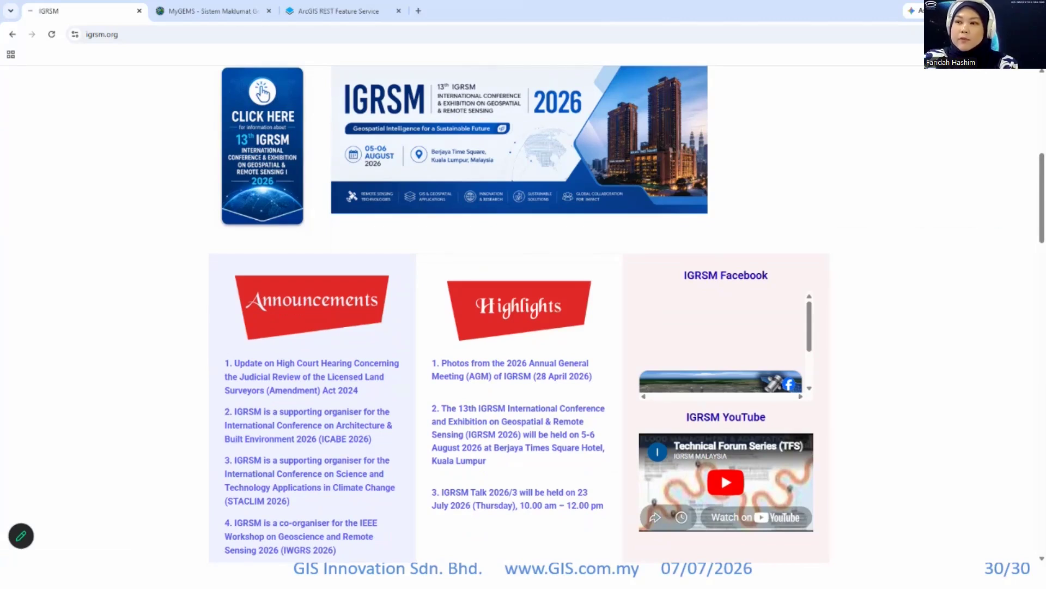
{"action": "left_click_drag", "start_coordinate": [565, 11], "coordinate": [1, 191]}
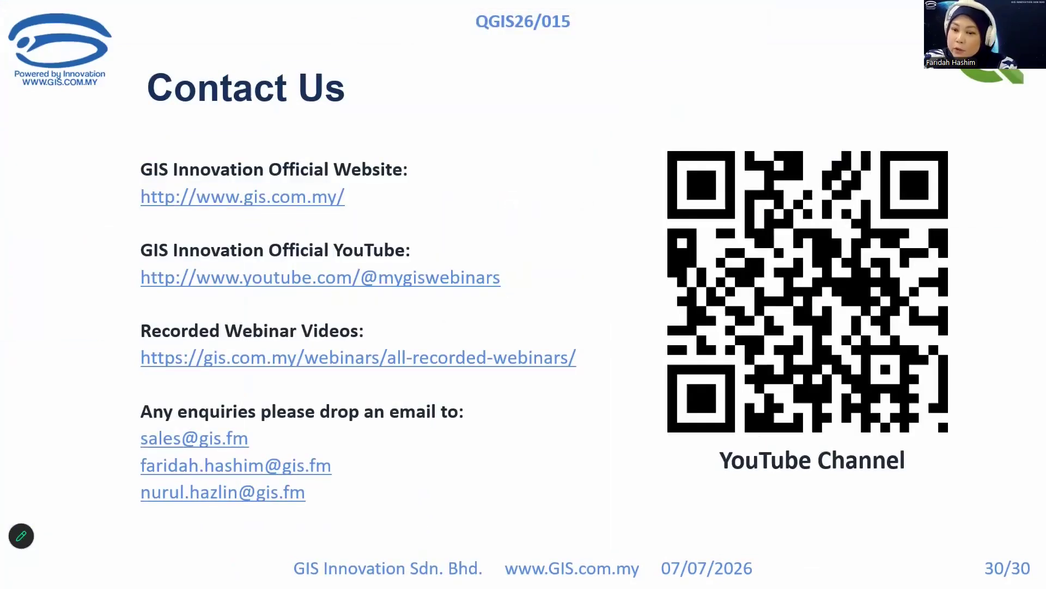